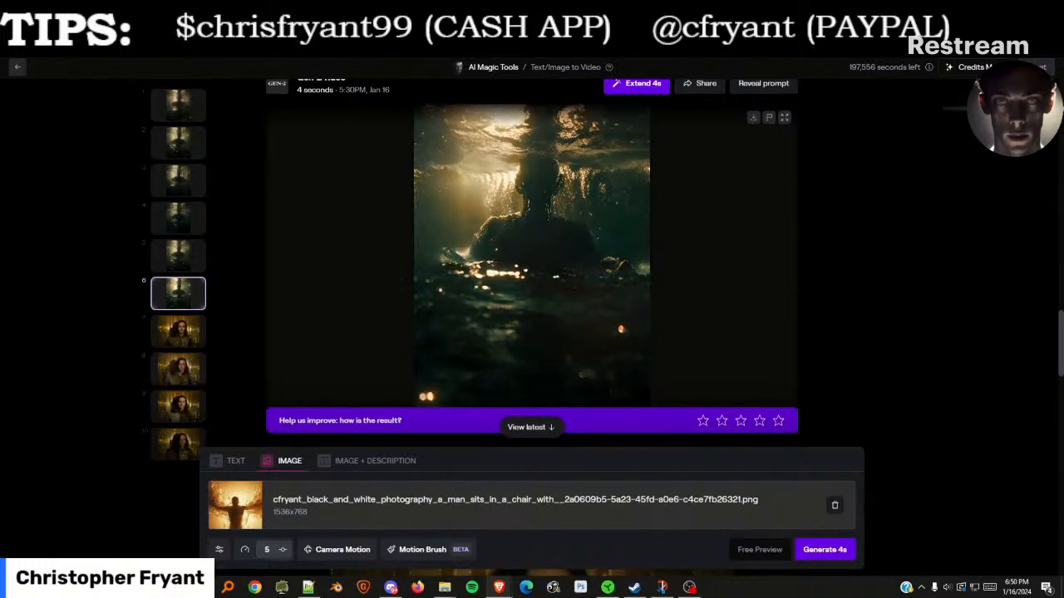
Switch to the Discord window showing the #creative-partners-program channel
key("alt+Tab")
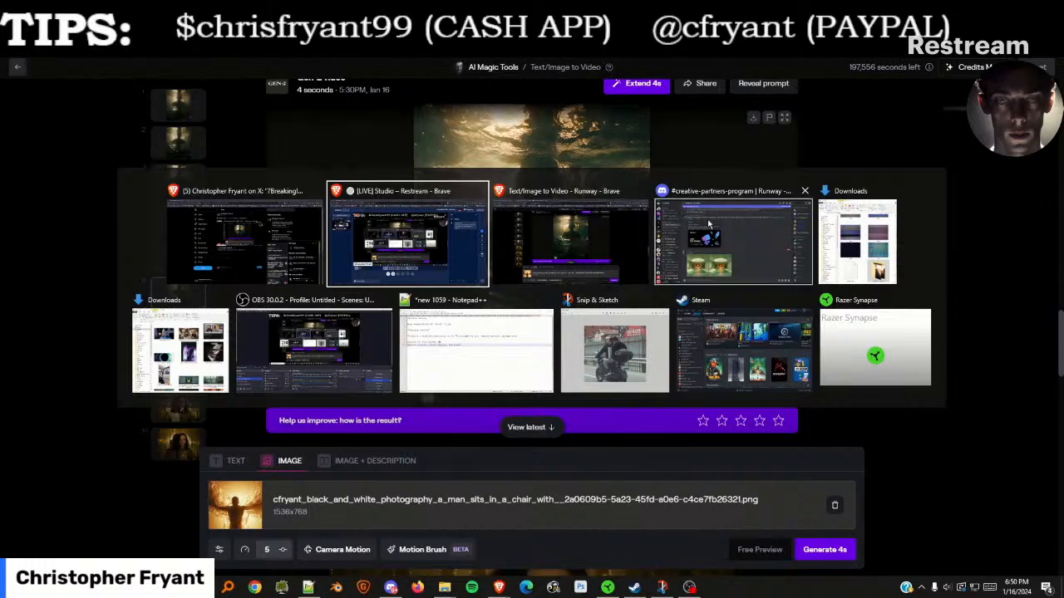
left_click(739, 224)
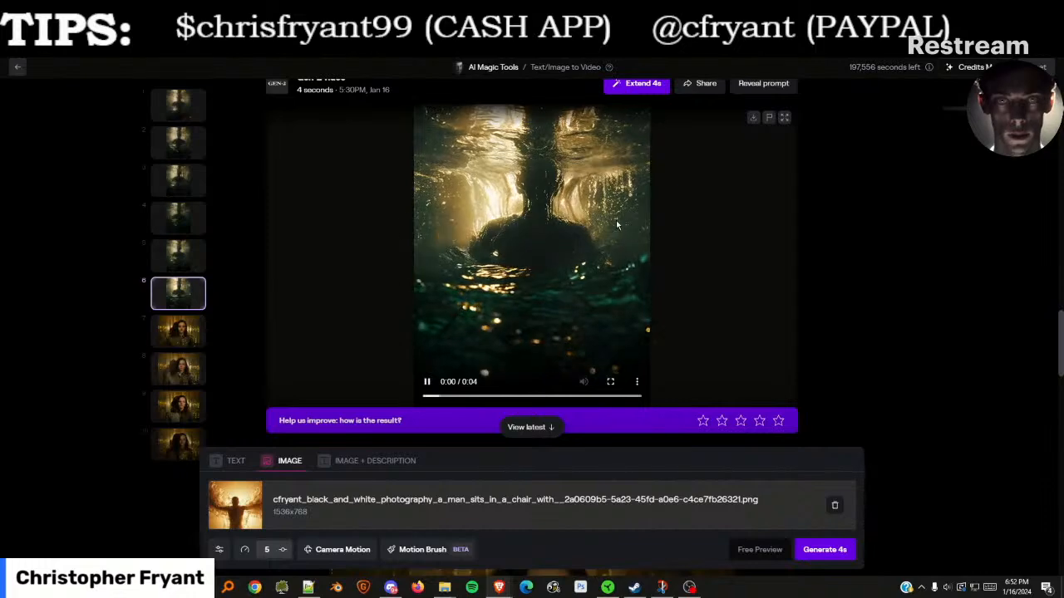
Reuse the prompt of the 5:30PM Gen-2 video of the figure in water and examine its Motion Brush regions and settings
scroll(613, 239, "down", 4)
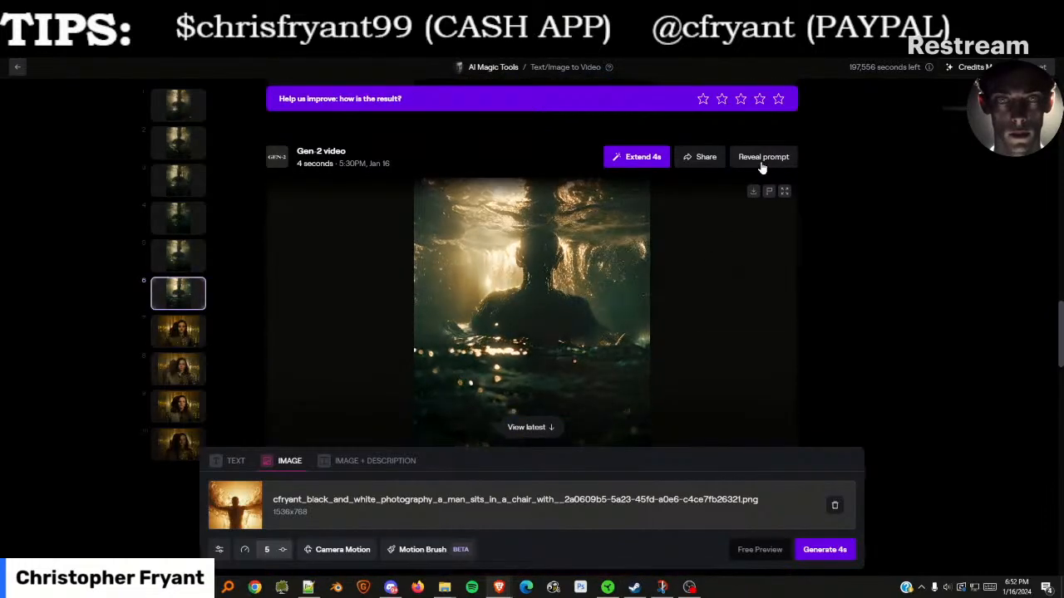
left_click(762, 158)
scroll(763, 276, "down", 3)
left_click(734, 208)
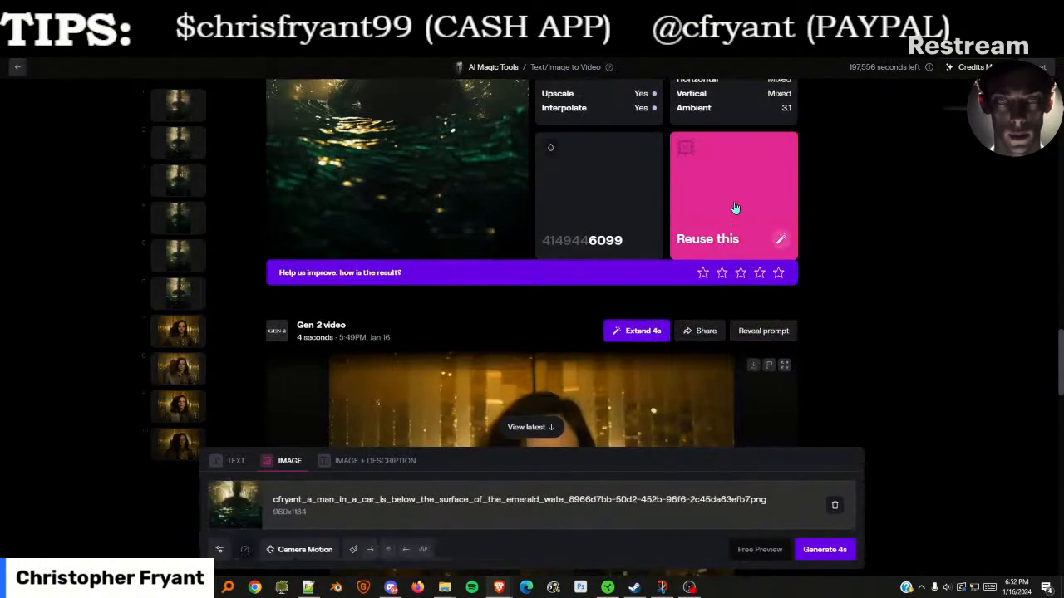
left_click(371, 550)
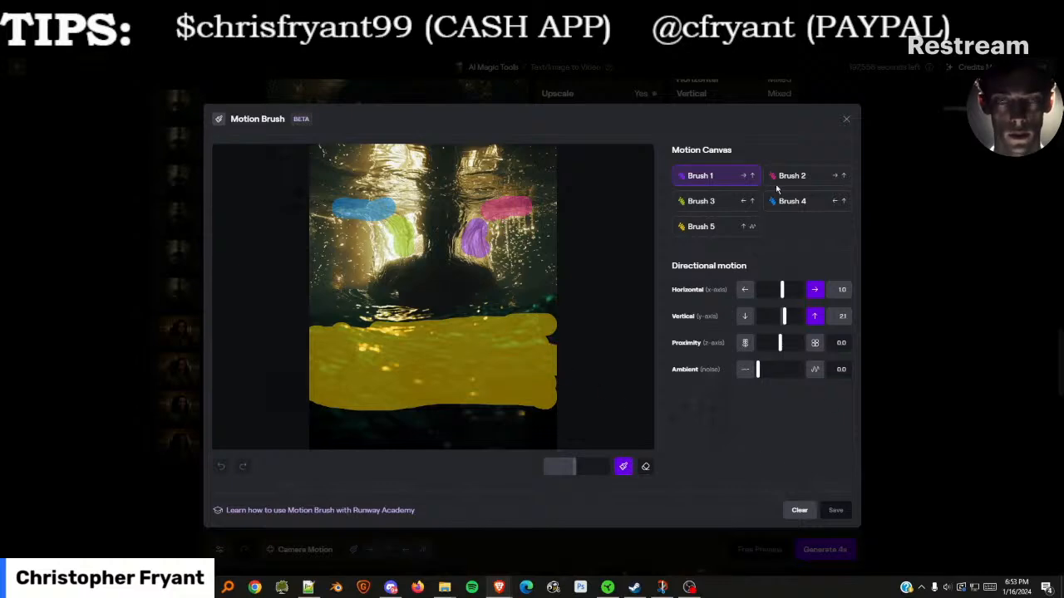
left_click(848, 120)
Remove the emerald water image from the video prompt
scroll(680, 266, "down", 1)
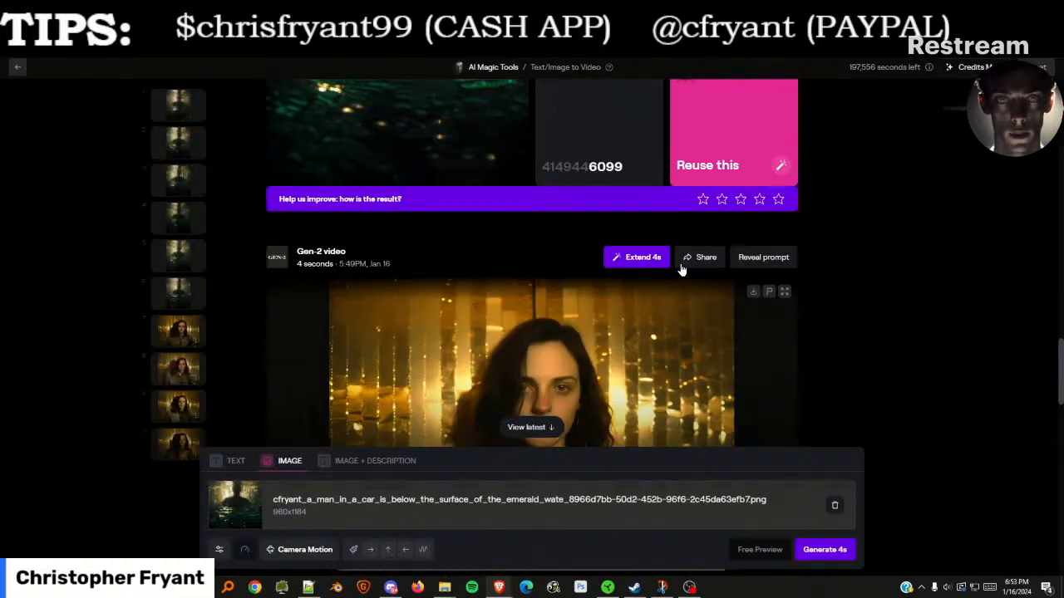
scroll(682, 268, "up", 5)
scroll(685, 268, "down", 3)
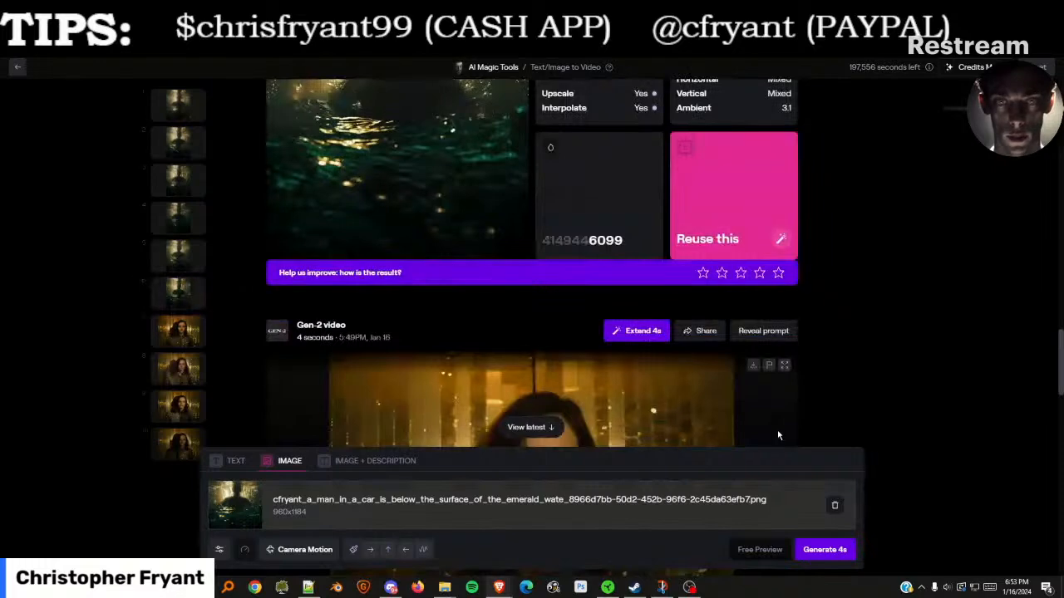
left_click(835, 505)
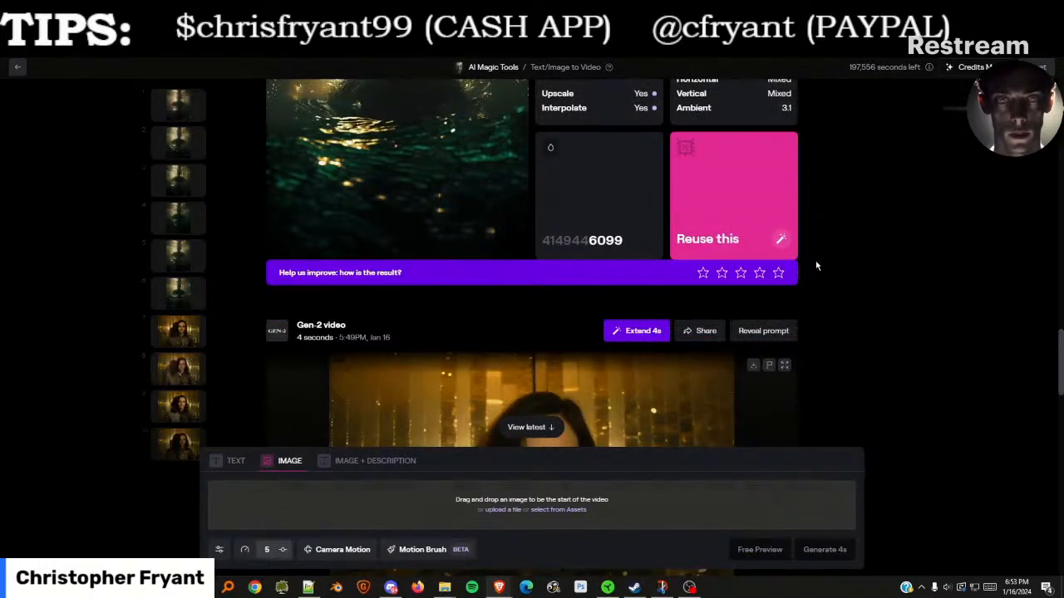
Review the previously generated Gen-2 videos, from the figure in water to the last clip of the woman against the gold backdrop
scroll(646, 266, "up", 6)
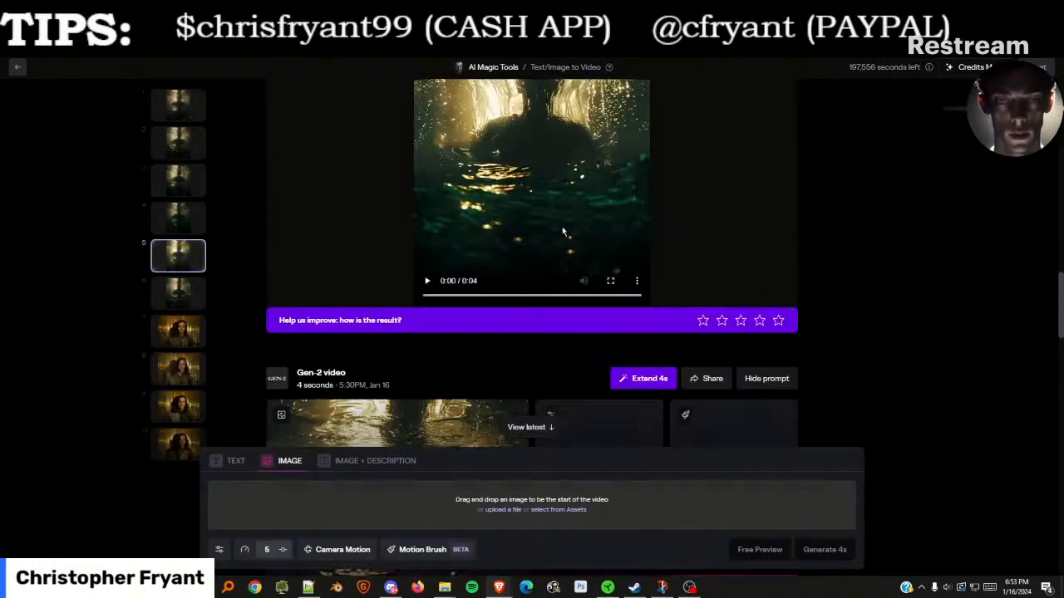
scroll(526, 264, "down", 3)
scroll(537, 246, "up", 2)
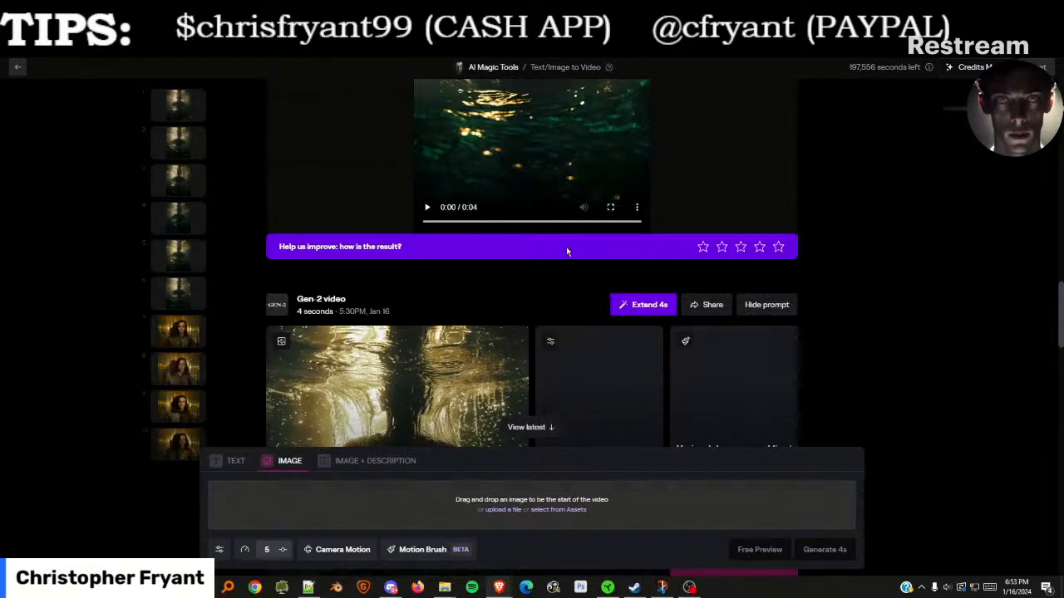
scroll(566, 247, "down", 5)
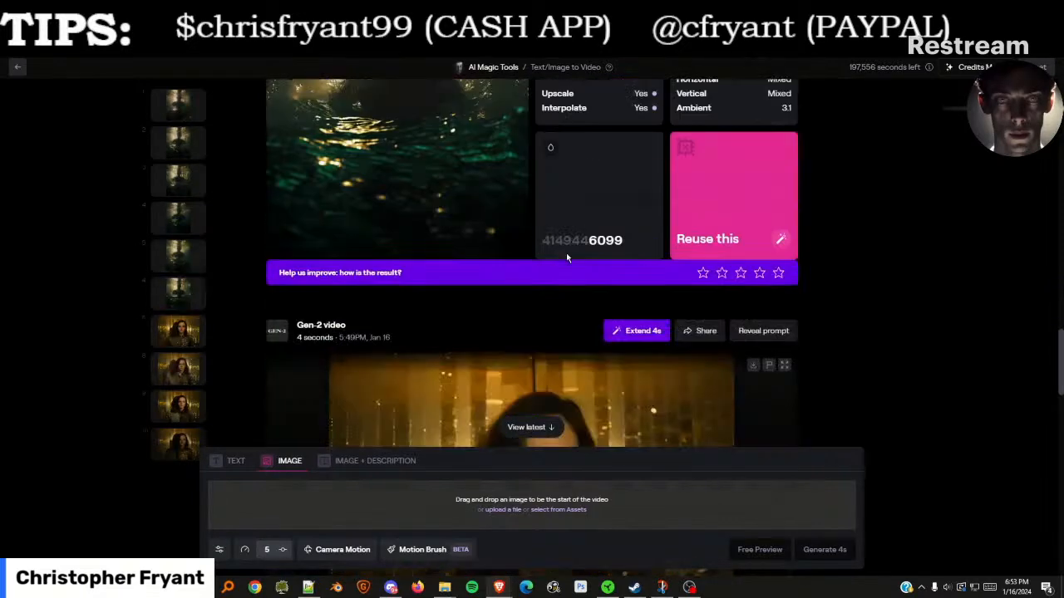
scroll(570, 255, "down", 1)
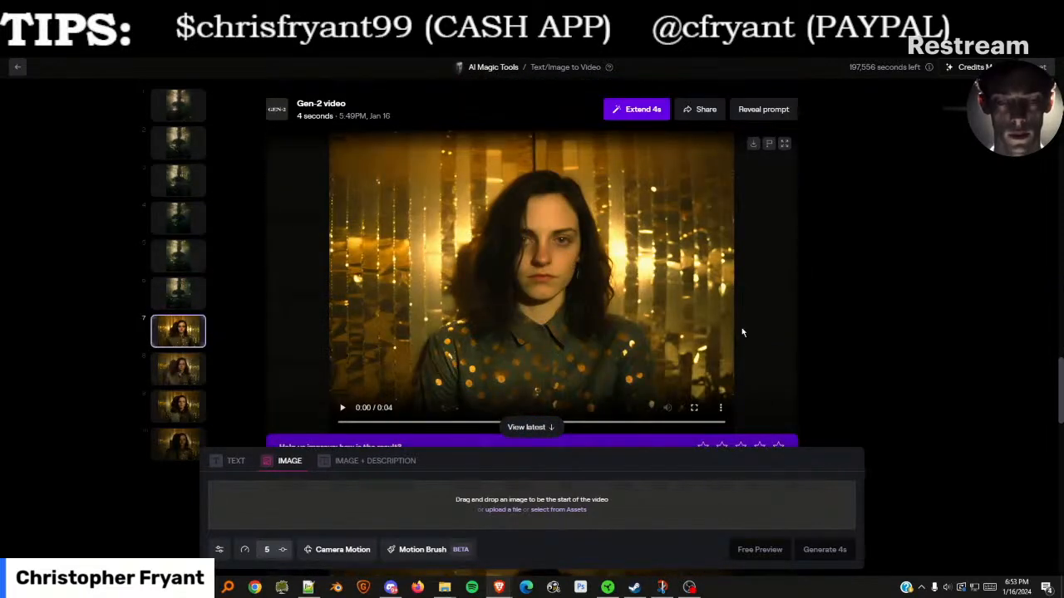
left_click(596, 276)
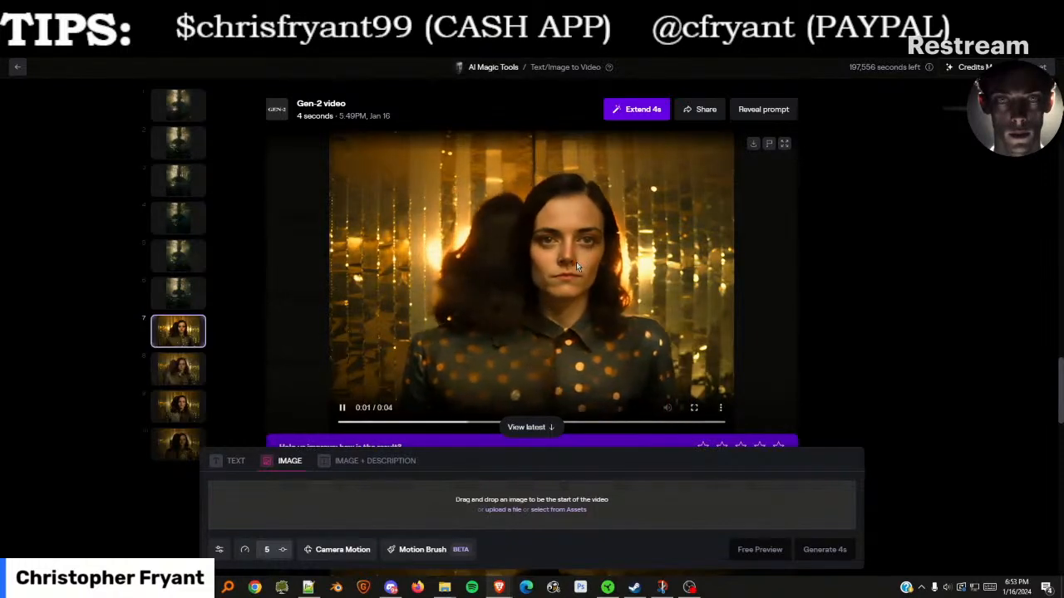
scroll(592, 221, "down", 3)
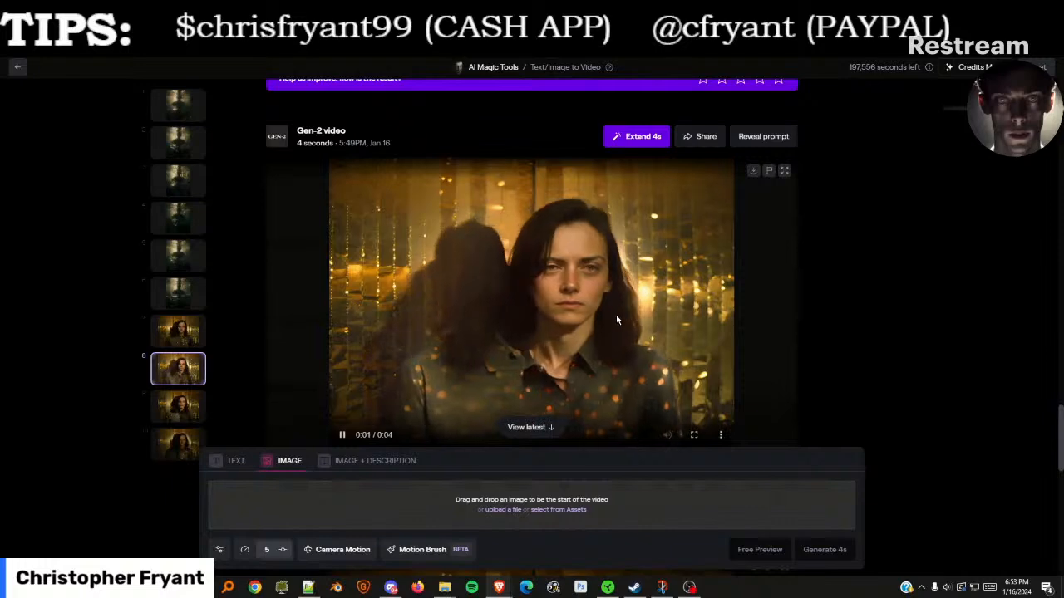
scroll(629, 297, "down", 2)
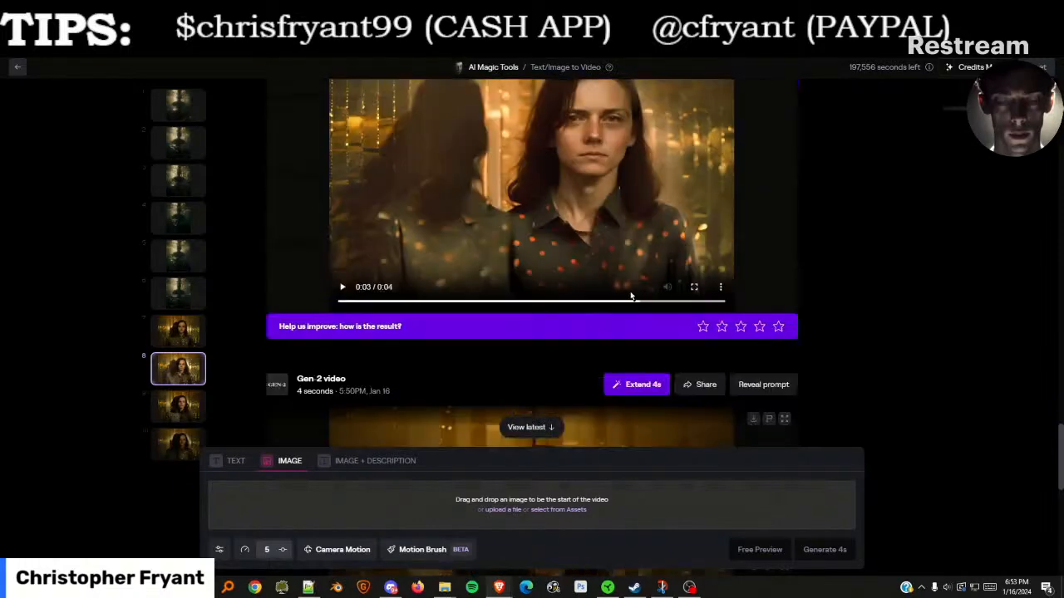
scroll(631, 297, "down", 3)
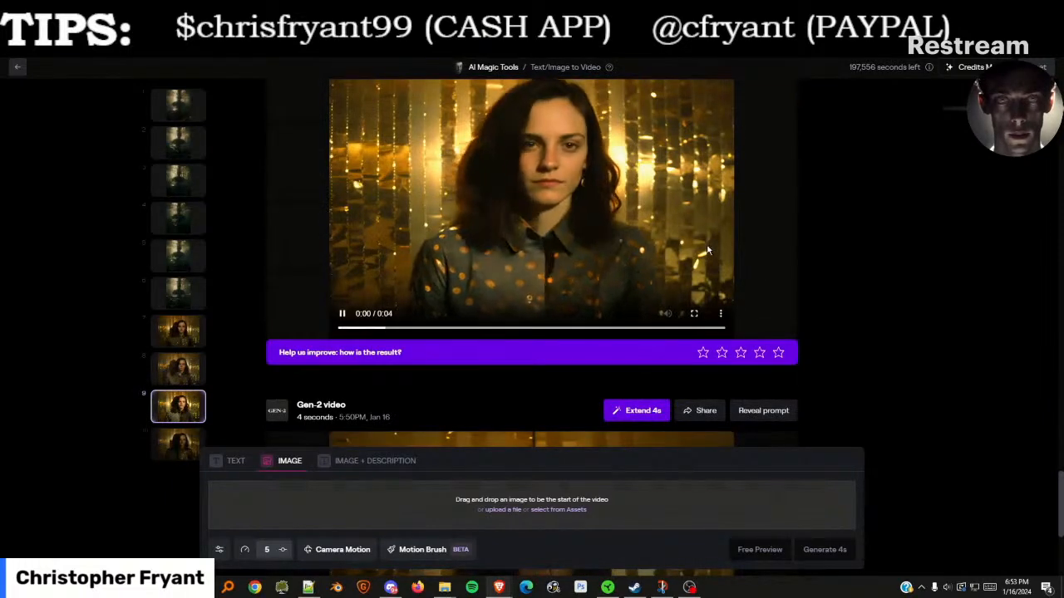
scroll(632, 216, "down", 3)
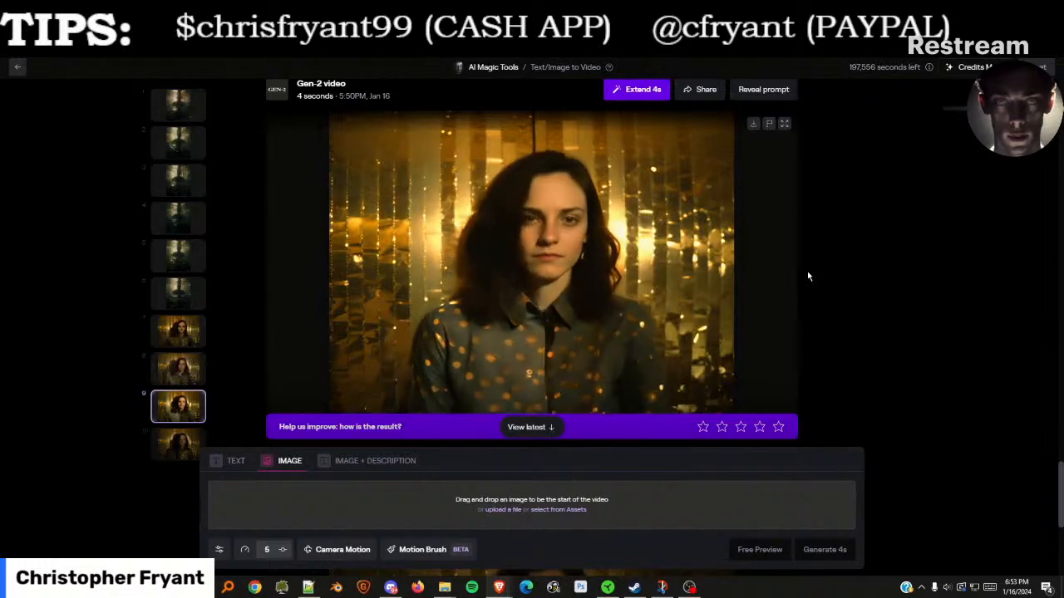
scroll(674, 276, "down", 5)
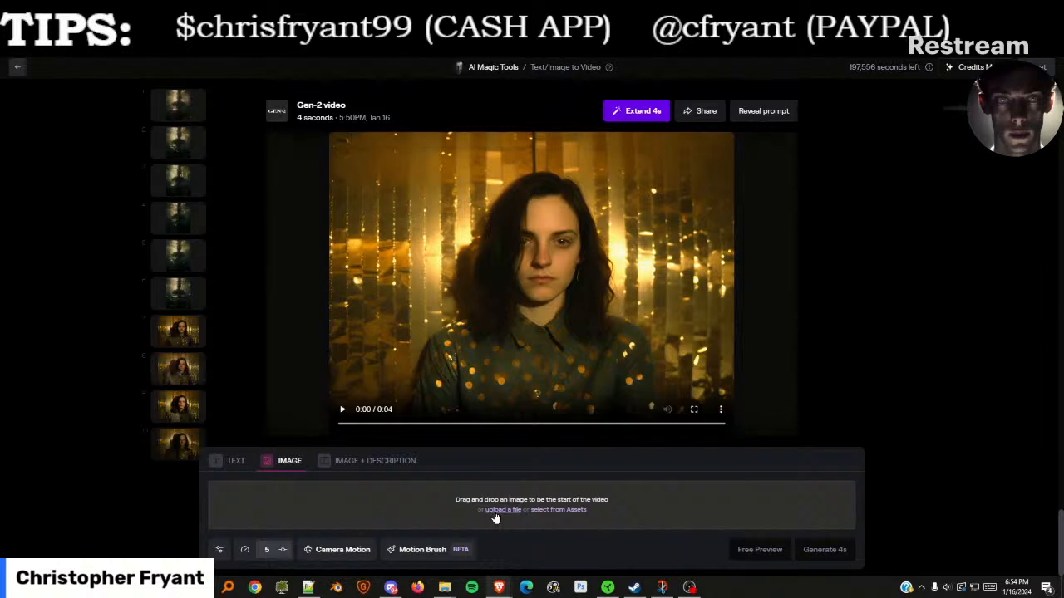
Upload the Inception-style curling city PNG from Downloads as the start image of the video
left_click(502, 510)
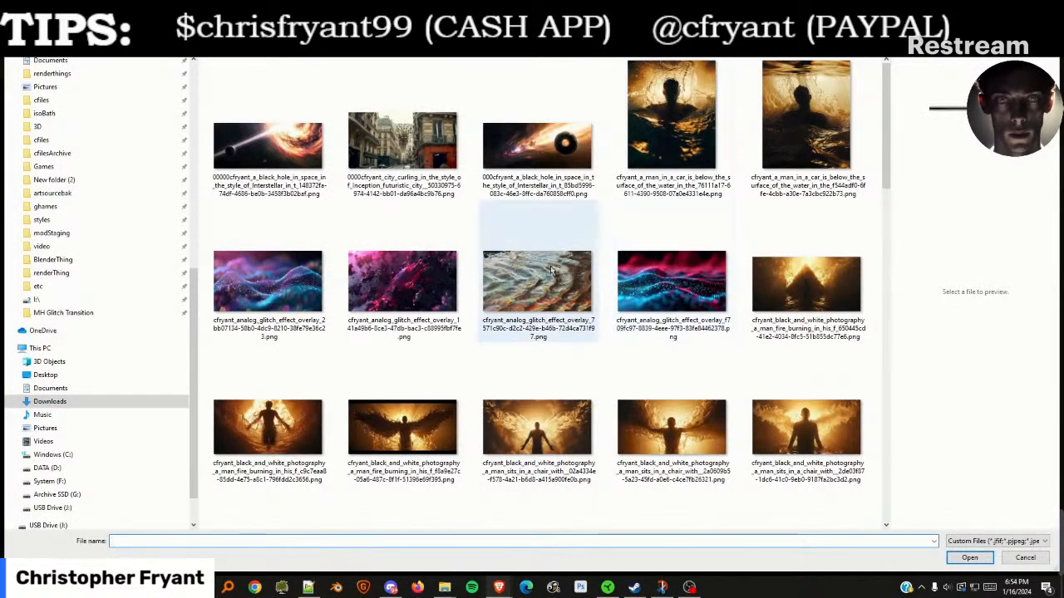
left_click(391, 143)
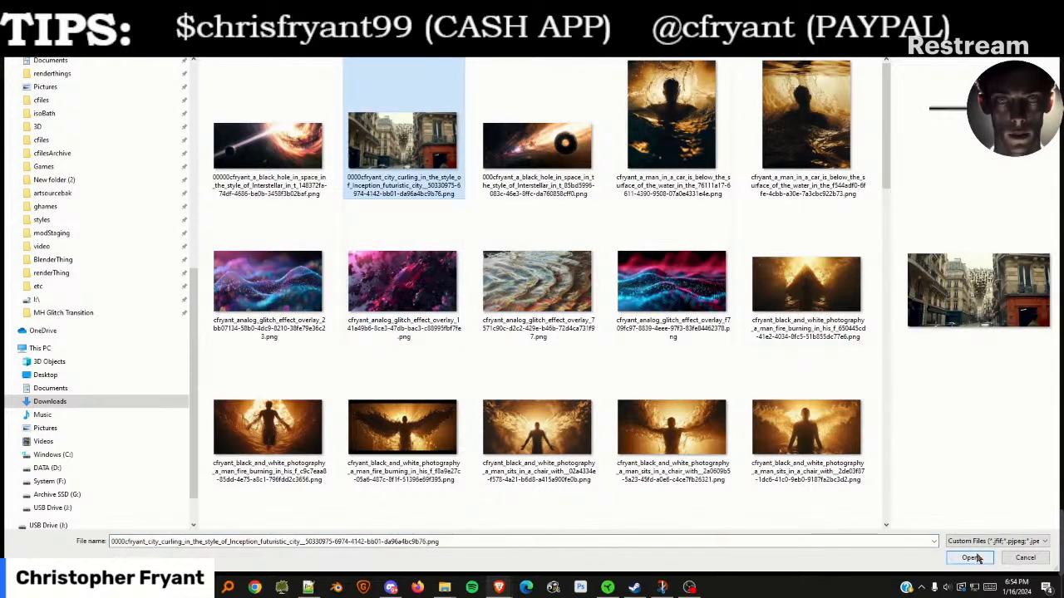
left_click(969, 558)
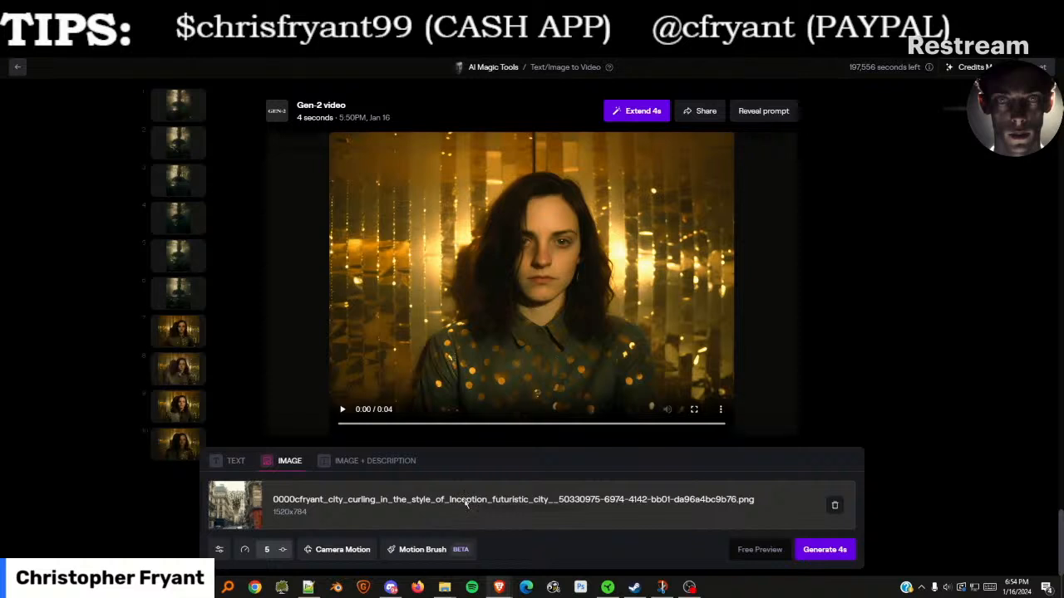
Open Motion Brush and paint over the floating city structure above the street using Brush 1 with an enlarged brush size
left_click(422, 550)
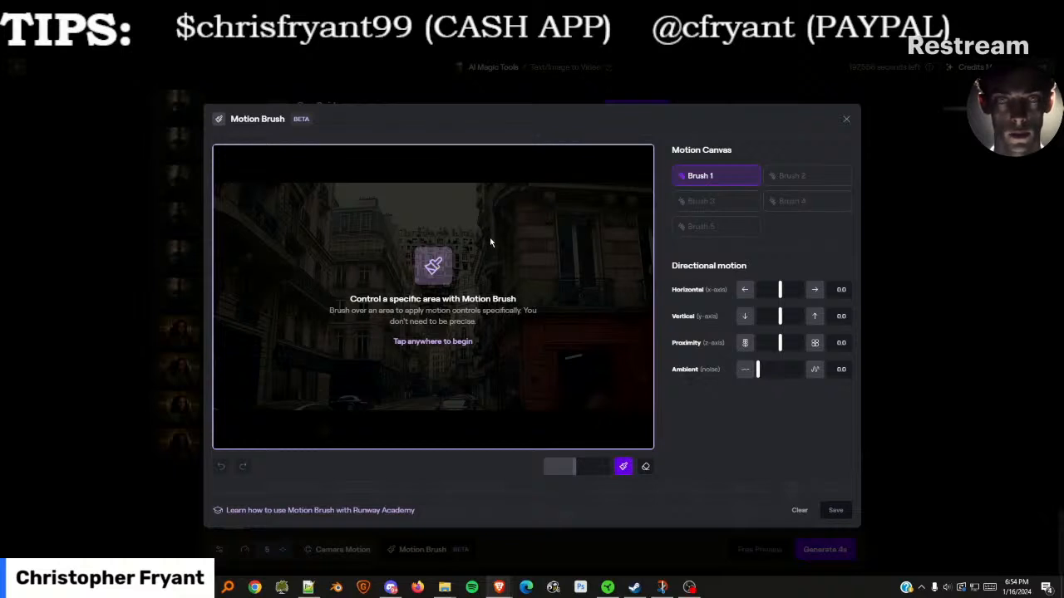
left_click(486, 320)
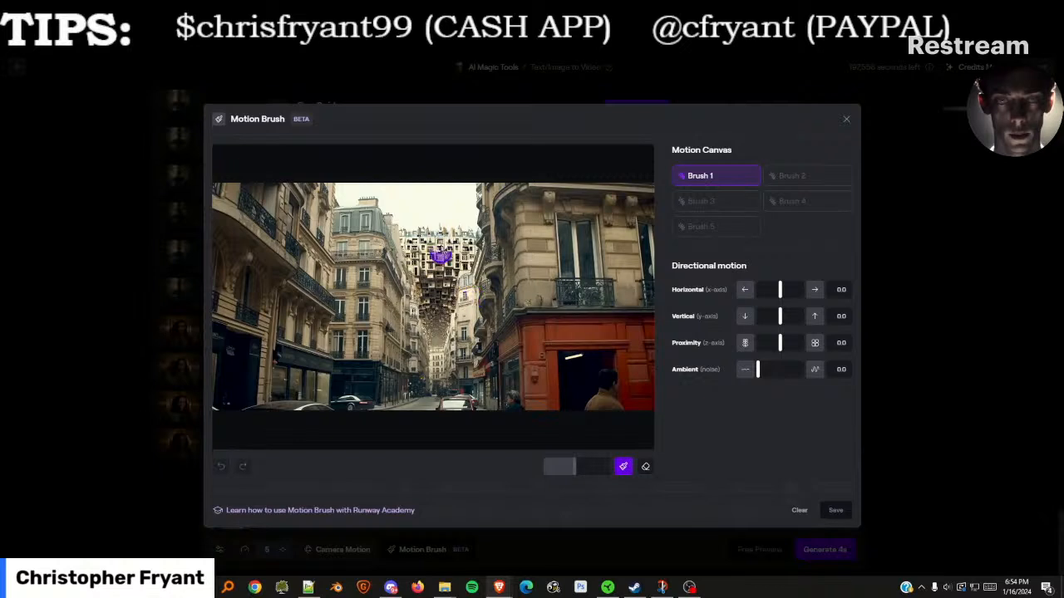
left_click(582, 467)
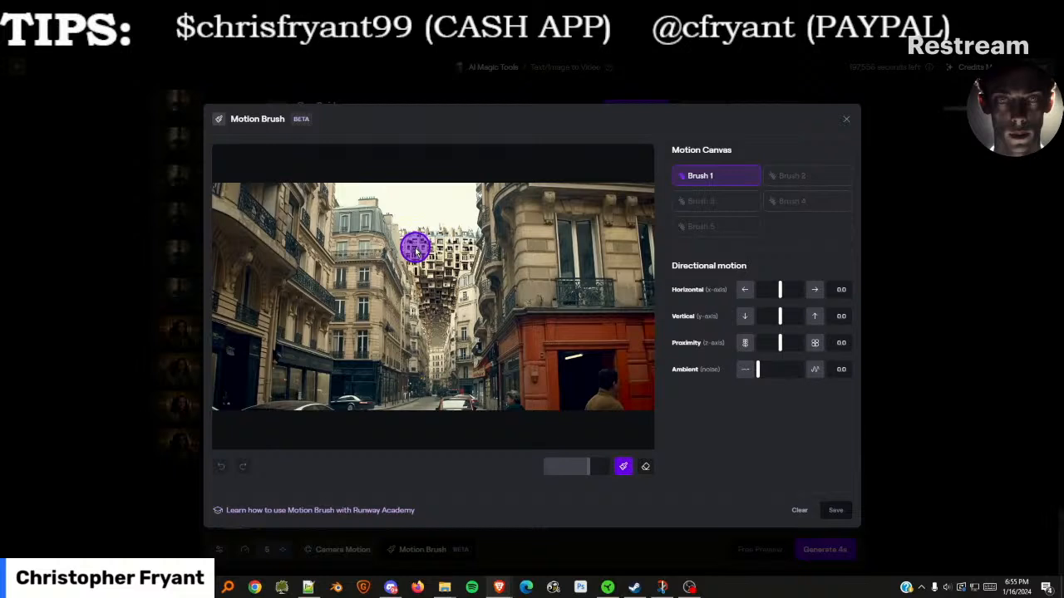
mouse_move(407, 244)
left_mouse_down()
mouse_move(470, 242)
mouse_move(461, 260)
mouse_move(411, 262)
mouse_move(466, 268)
mouse_move(441, 266)
mouse_move(454, 272)
left_mouse_up()
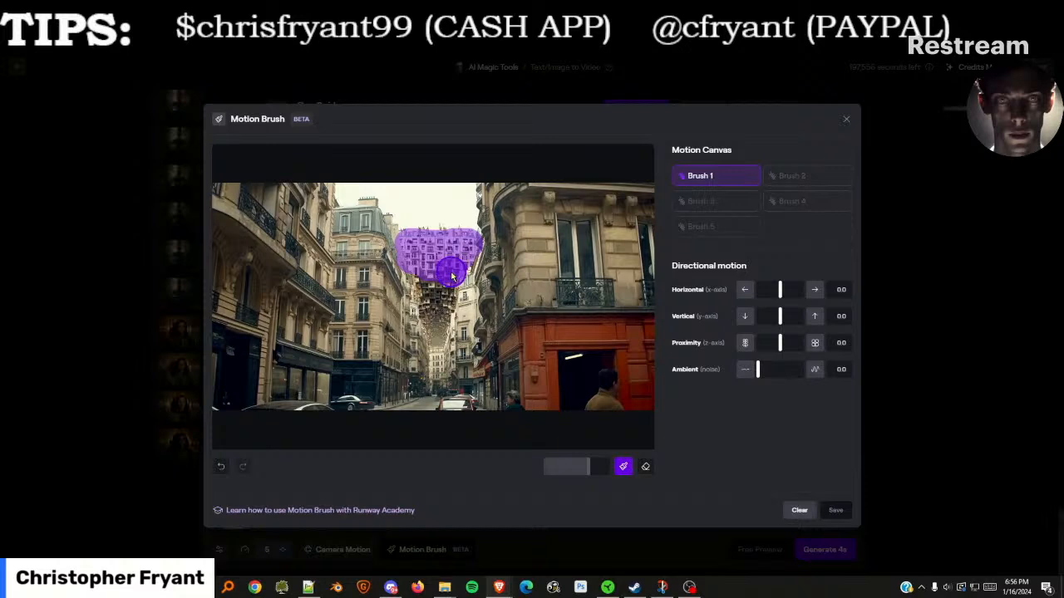
mouse_move(444, 279)
left_mouse_down()
mouse_move(415, 274)
mouse_move(453, 278)
mouse_move(458, 261)
left_mouse_up()
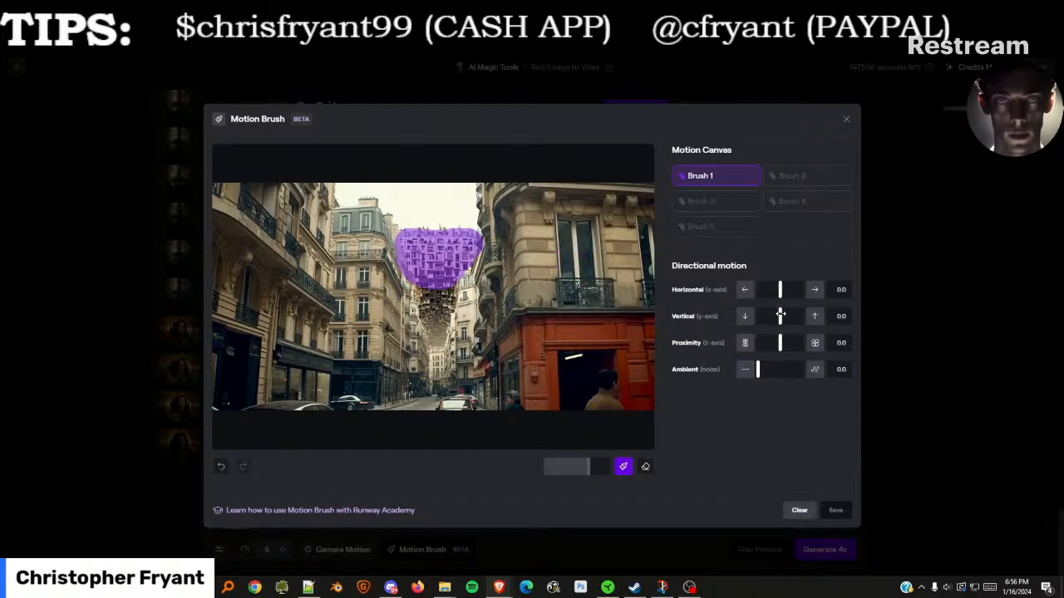
Set Brush 1's vertical motion to 6.1 upward, keeping only the floating structure painted
left_click_drag(780, 316, 786, 315)
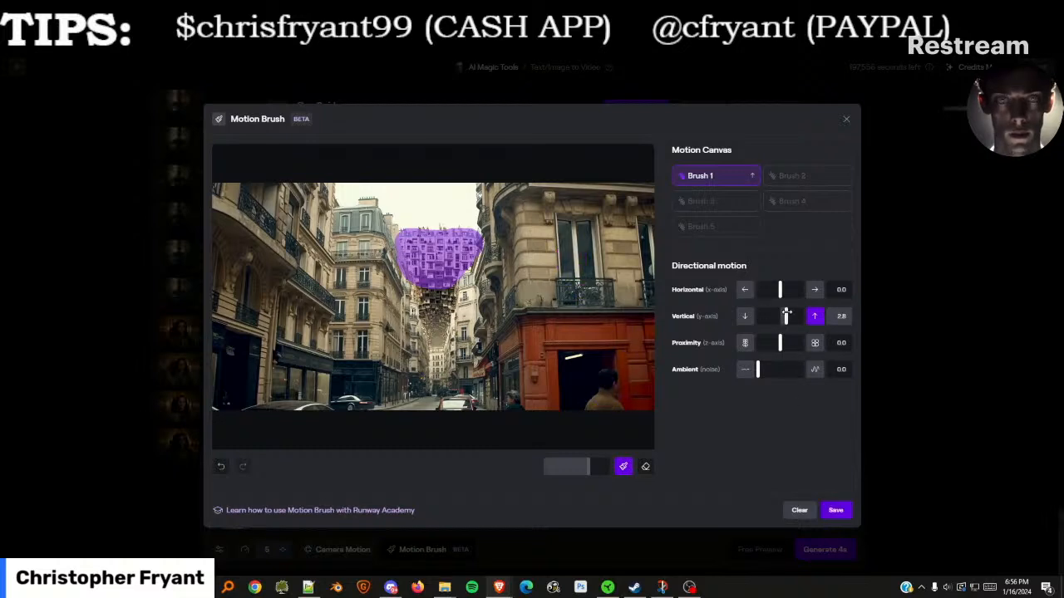
left_click_drag(789, 315, 790, 314)
left_click_drag(793, 314, 794, 314)
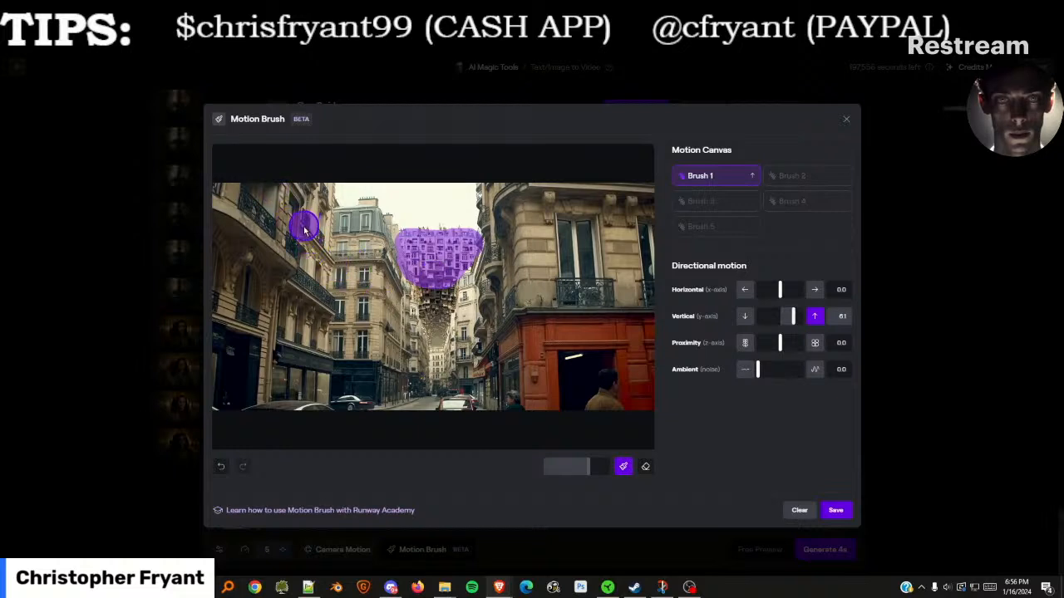
mouse_move(308, 227)
left_mouse_down()
mouse_move(314, 266)
mouse_move(320, 185)
left_mouse_up()
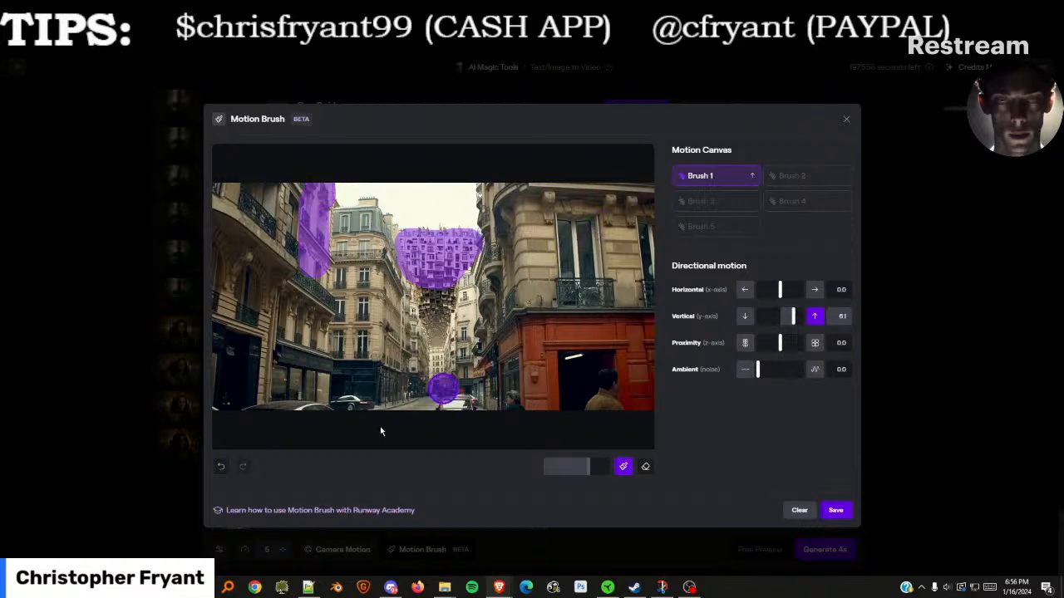
left_click(220, 466)
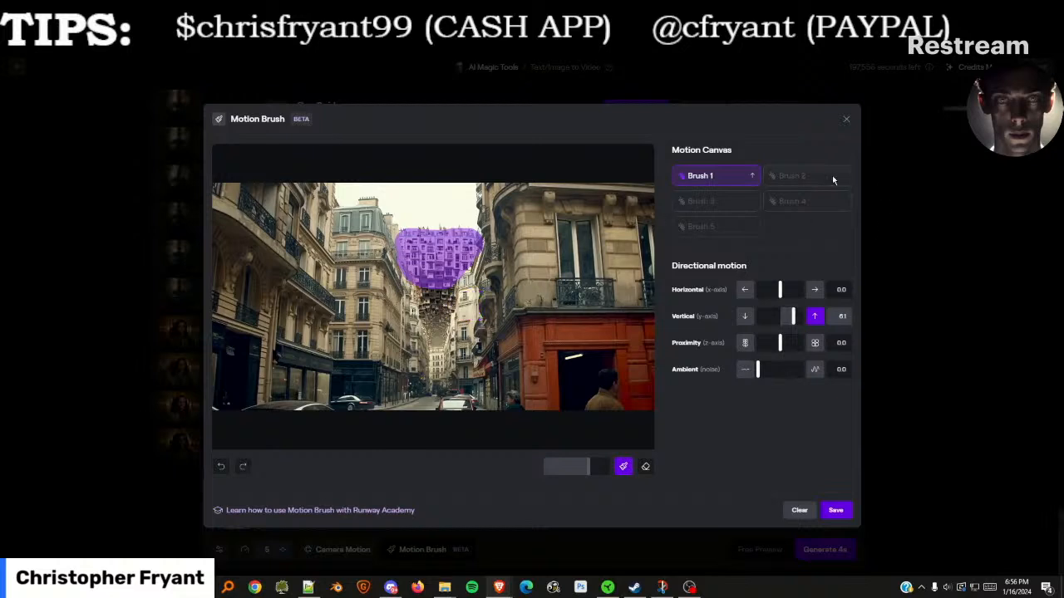
Paint the pale building beside the floating structure with Brush 2 and set its vertical motion to 4.5 upward
left_click(779, 177)
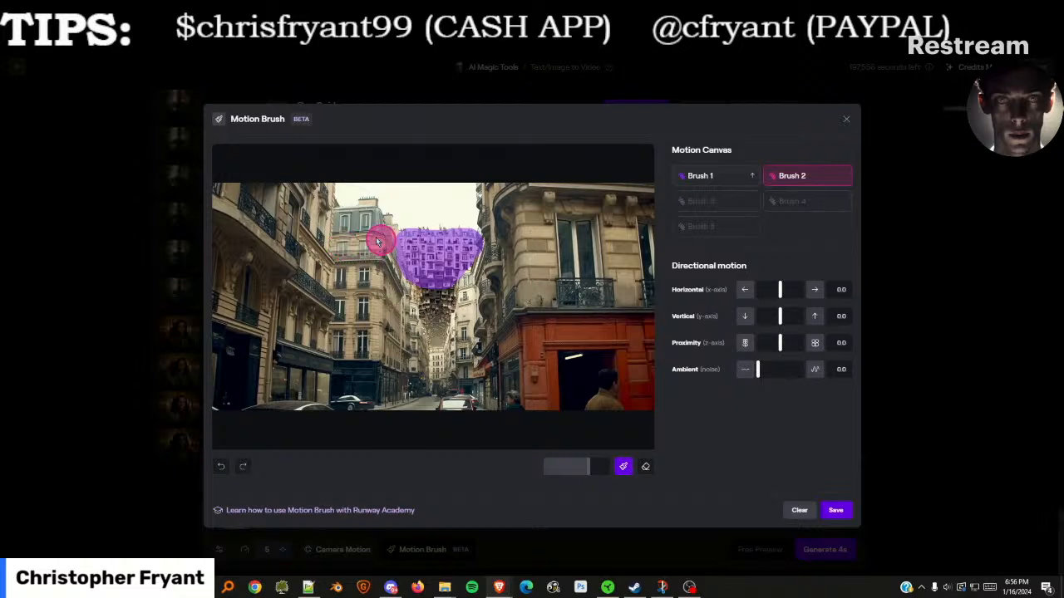
mouse_move(371, 231)
left_mouse_down()
mouse_move(368, 270)
mouse_move(373, 279)
mouse_move(375, 259)
mouse_move(392, 296)
mouse_move(376, 245)
mouse_move(382, 312)
mouse_move(366, 216)
left_mouse_up()
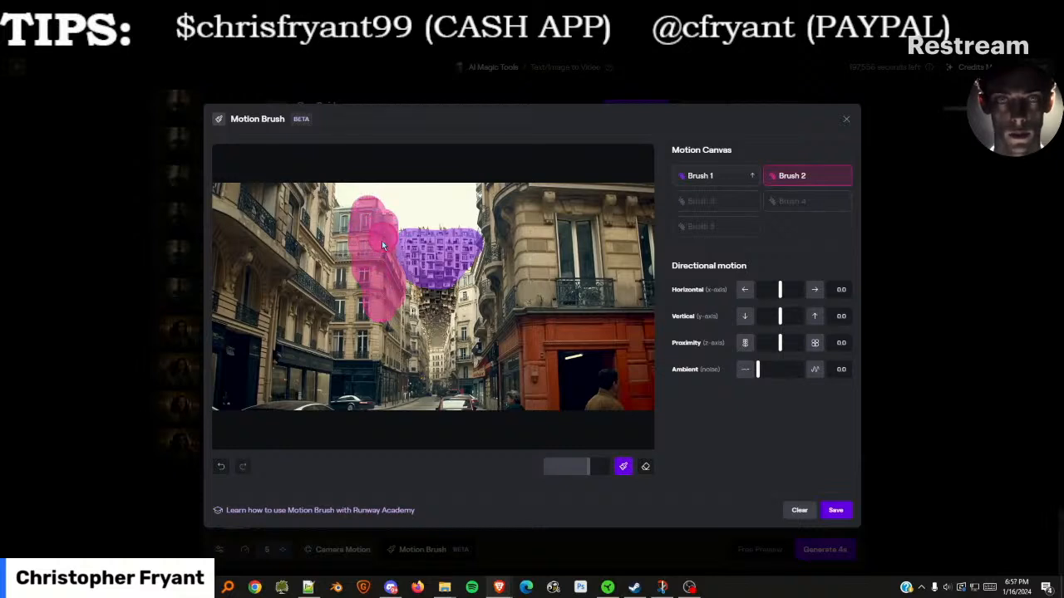
mouse_move(397, 309)
left_mouse_down()
mouse_move(410, 321)
mouse_move(340, 216)
left_mouse_up()
mouse_move(353, 264)
left_mouse_down()
mouse_move(358, 308)
mouse_move(359, 276)
left_mouse_up()
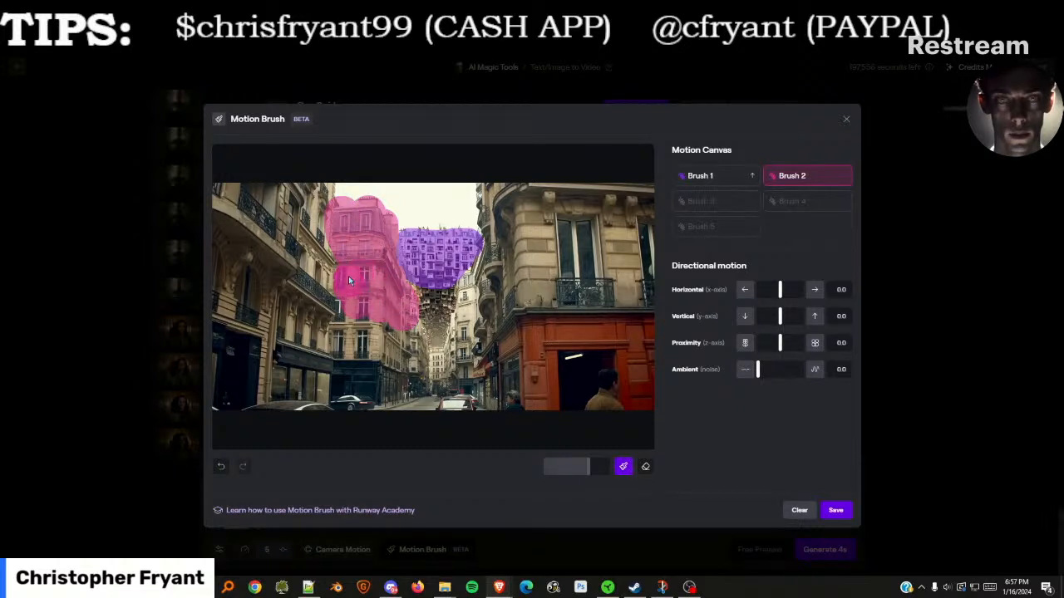
left_click_drag(426, 309, 416, 320)
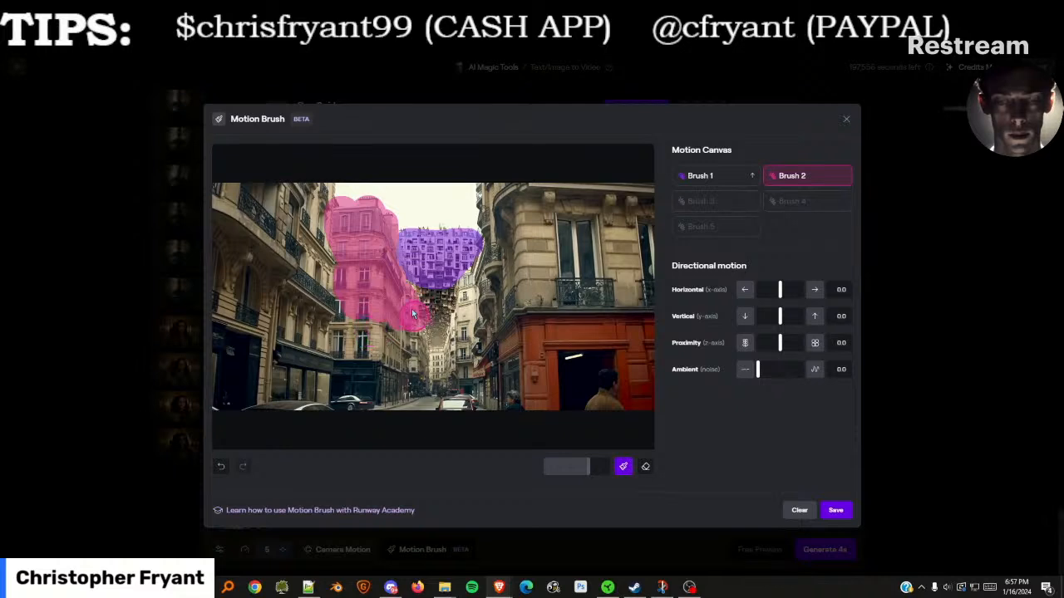
left_click_drag(776, 318, 784, 320)
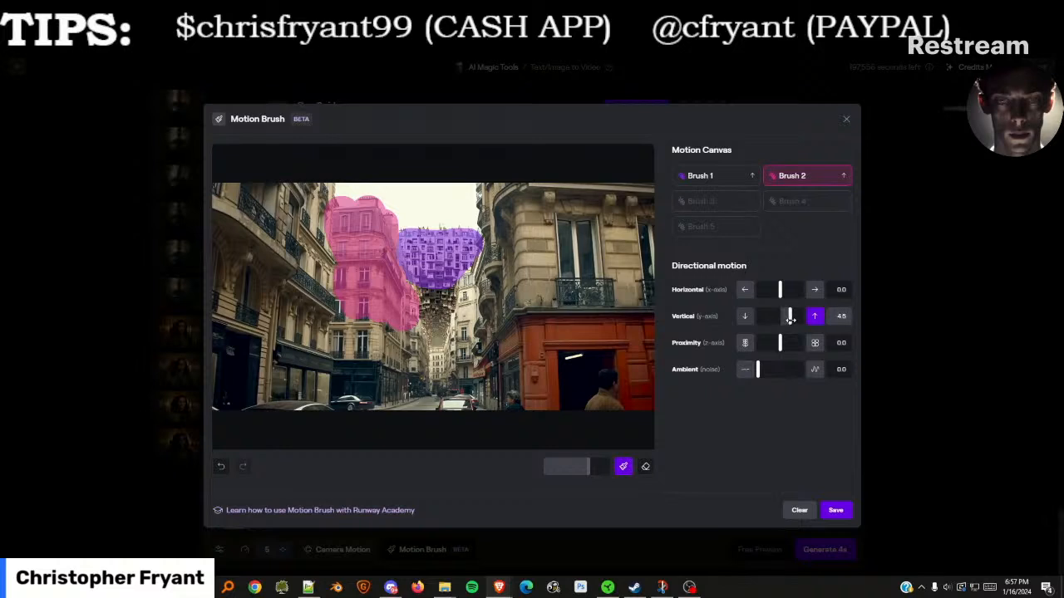
Set the vertical motion of Brush 2, covering the pale building beside the floating structure, to 7.0 upward
left_click_drag(790, 320, 792, 320)
left_click(724, 176)
left_click(776, 179)
type("0")
Paint the upper facade of the near building on the street's left side with Brush 3
left_click(733, 201)
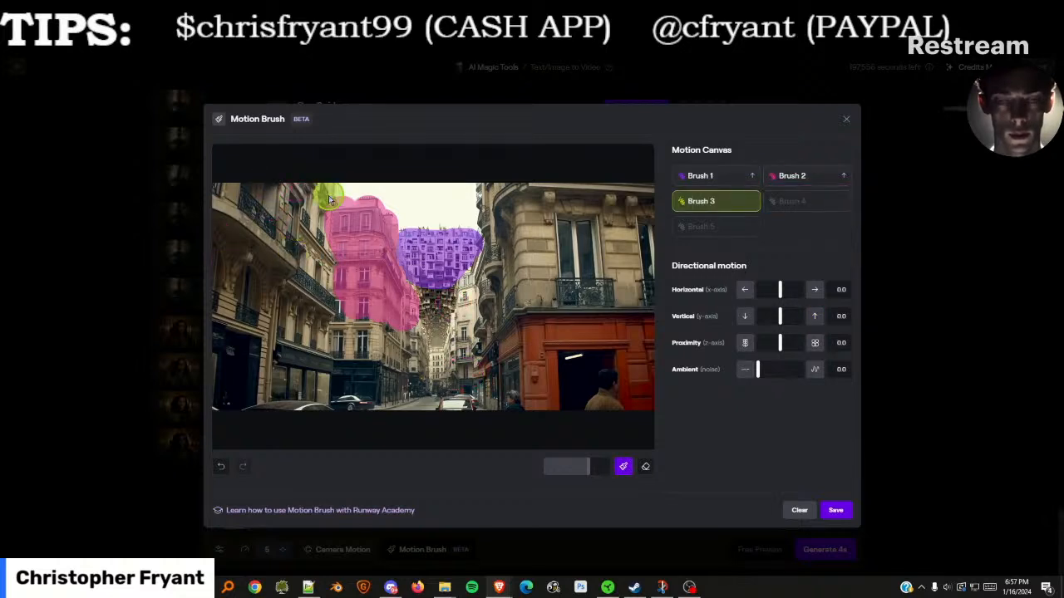
left_click_drag(325, 192, 320, 309)
mouse_move(314, 271)
left_mouse_down()
mouse_move(299, 241)
mouse_move(301, 197)
mouse_move(261, 182)
left_mouse_up()
mouse_move(292, 252)
left_mouse_down()
mouse_move(253, 206)
mouse_move(289, 253)
mouse_move(230, 190)
mouse_move(268, 242)
mouse_move(242, 223)
mouse_move(278, 255)
mouse_move(224, 199)
mouse_move(303, 269)
mouse_move(310, 289)
mouse_move(240, 235)
mouse_move(260, 274)
mouse_move(229, 240)
mouse_move(298, 270)
mouse_move(303, 290)
mouse_move(215, 219)
left_mouse_up()
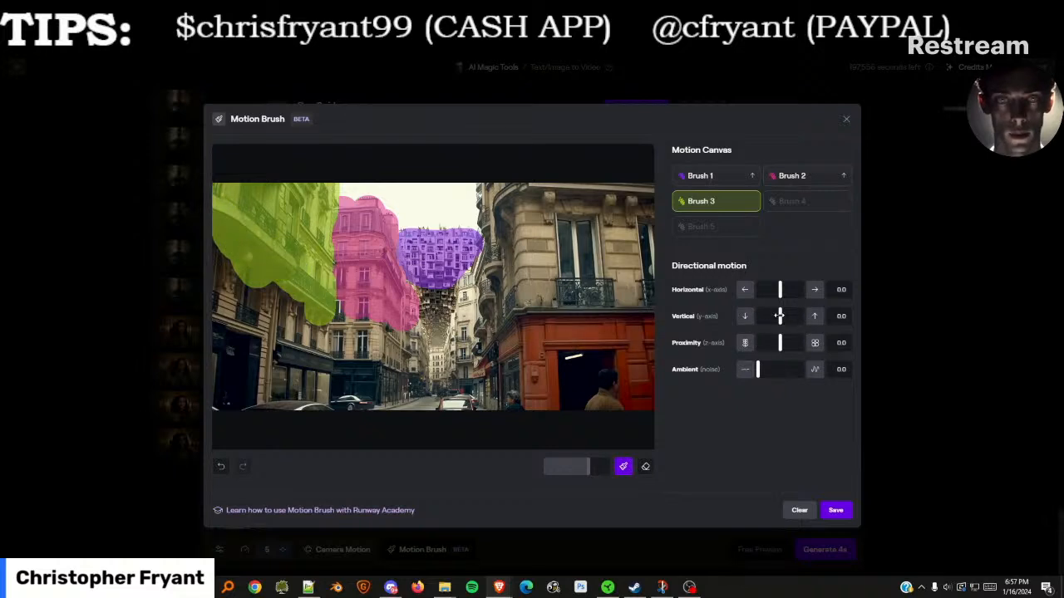
Set Brush 4's vertical motion to 8.0 upward and its horizontal motion to -2.5
left_click(793, 201)
left_click(790, 179)
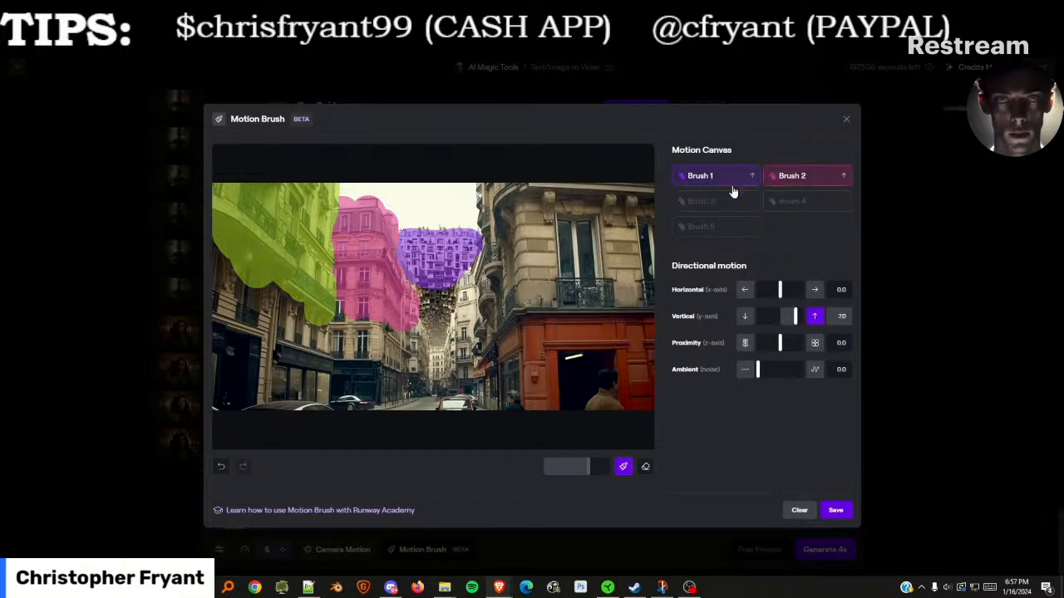
left_click(794, 204)
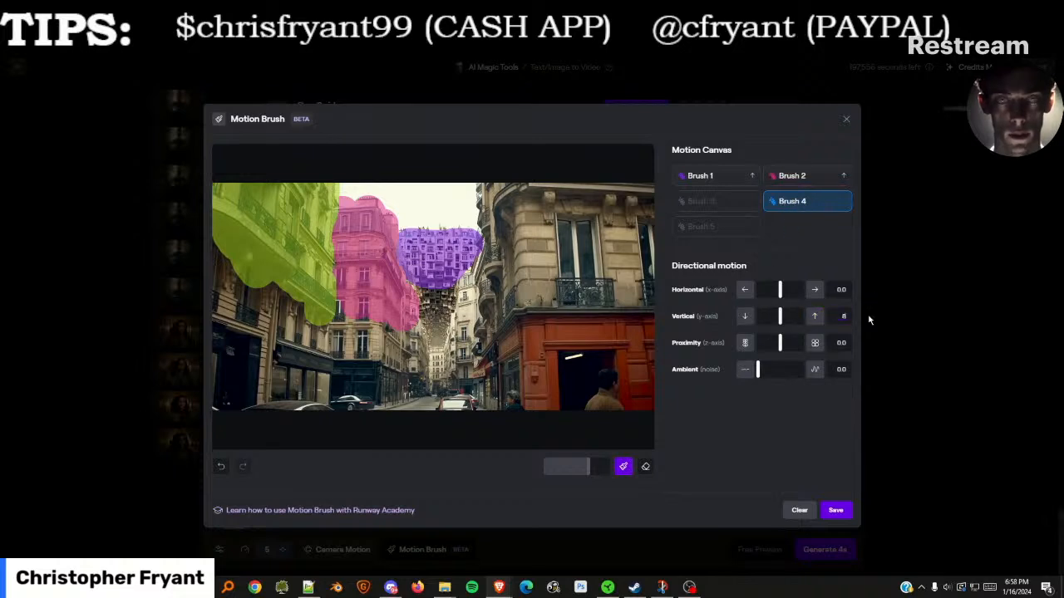
key("Return")
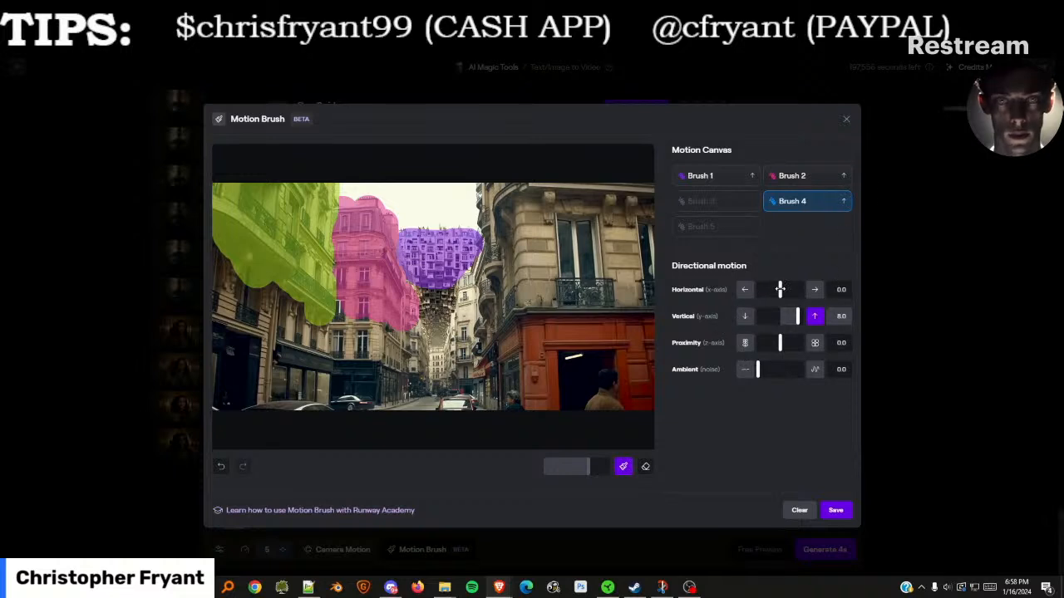
left_click_drag(779, 288, 777, 289)
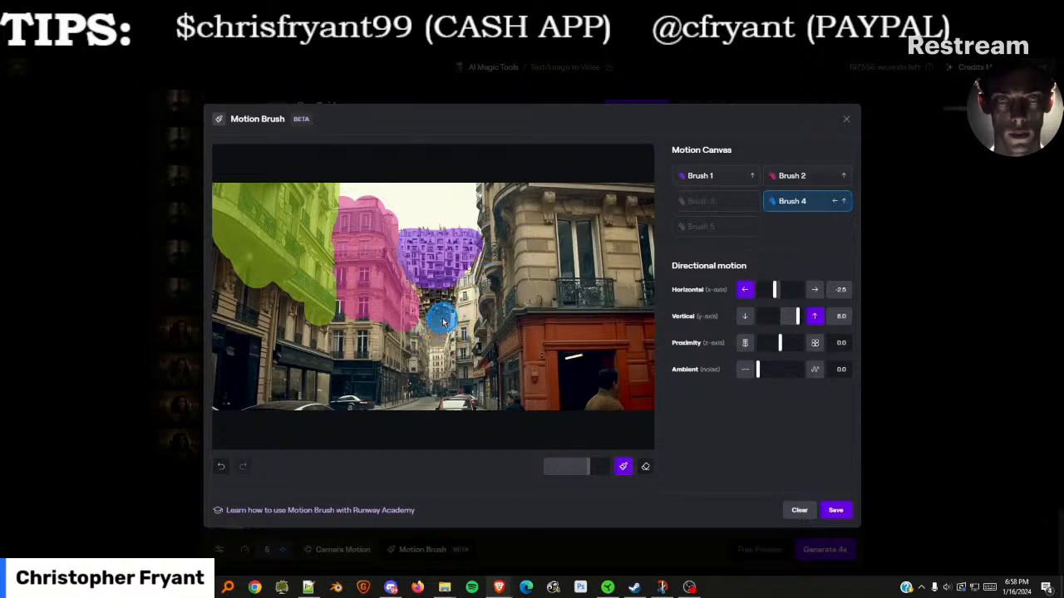
Paint the lower part of the hanging structure and the adjoining pale facade with Brush 4, and set its vertical motion to 7.5 upward
left_click(526, 307)
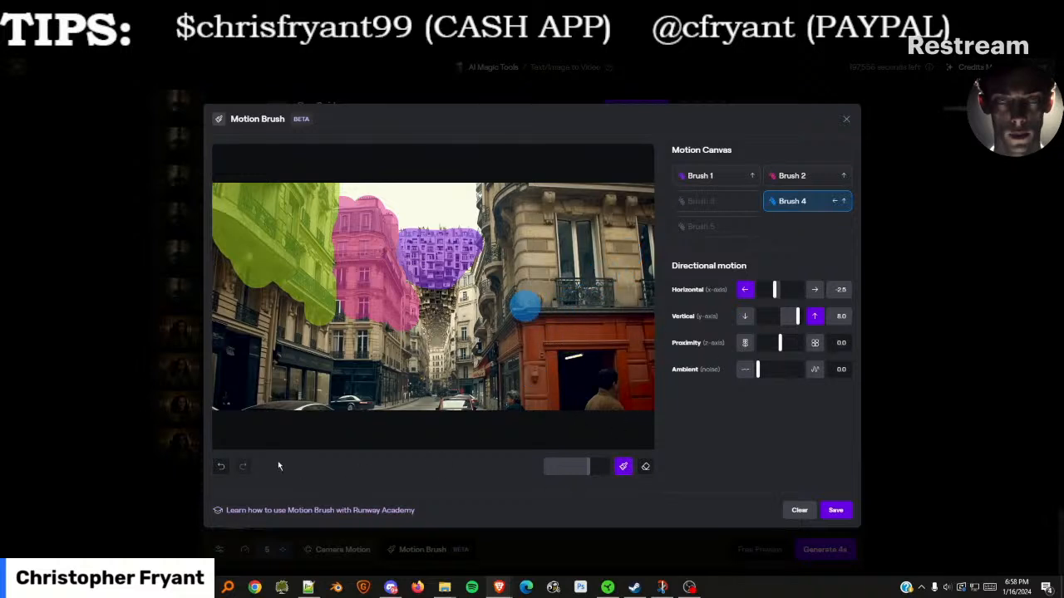
left_click(221, 466)
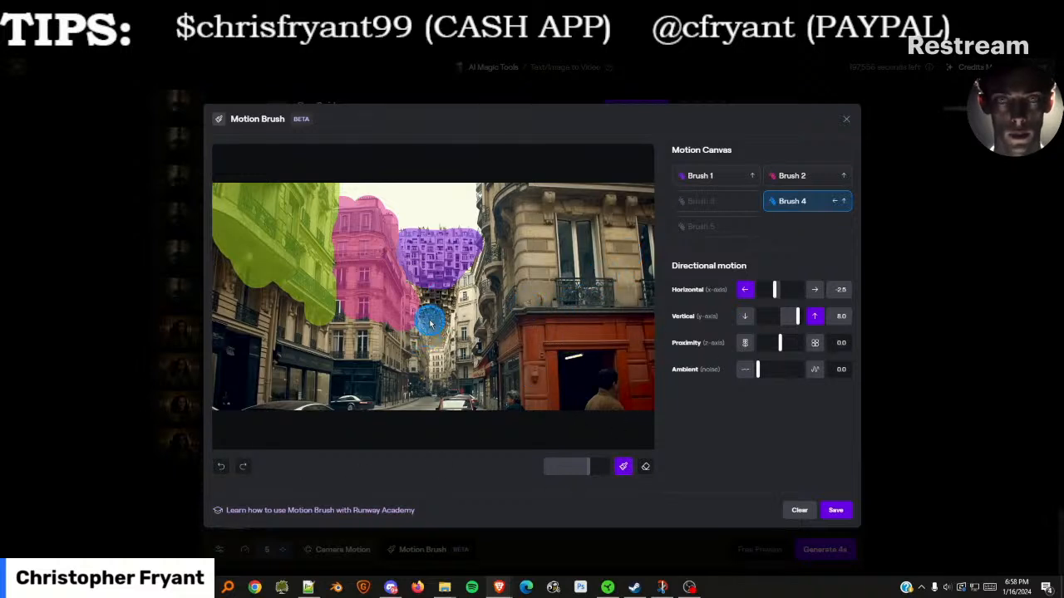
mouse_move(424, 301)
left_mouse_down()
mouse_move(452, 309)
mouse_move(440, 337)
mouse_move(467, 287)
mouse_move(462, 333)
mouse_move(459, 314)
mouse_move(455, 330)
mouse_move(436, 301)
mouse_move(465, 295)
mouse_move(457, 287)
mouse_move(455, 336)
left_mouse_up()
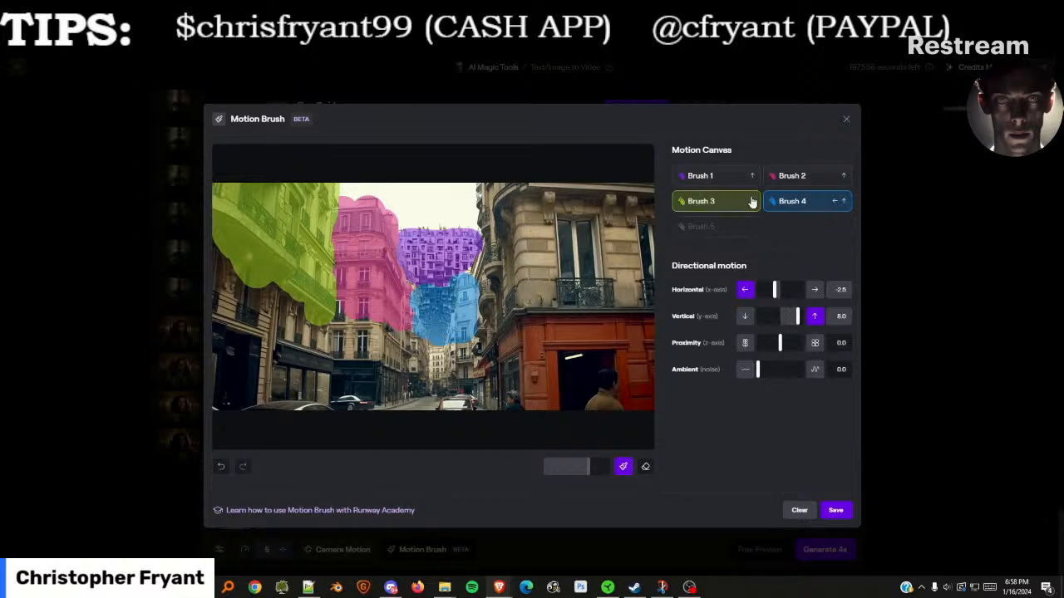
left_click_drag(795, 318, 794, 317)
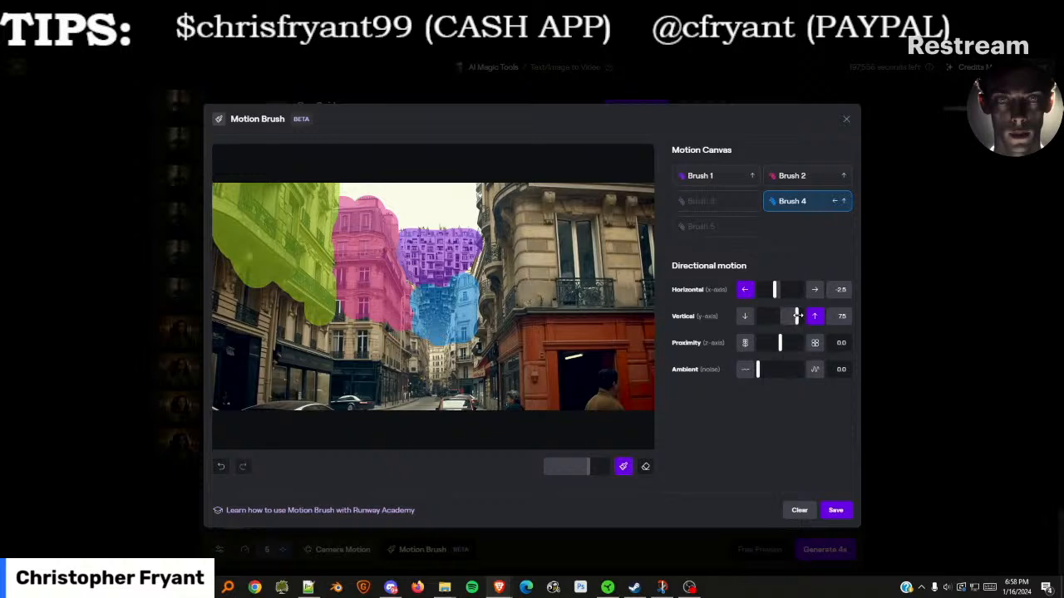
Save the Motion Brush regions and generate a 4-second video from the curling city image
left_click(836, 513)
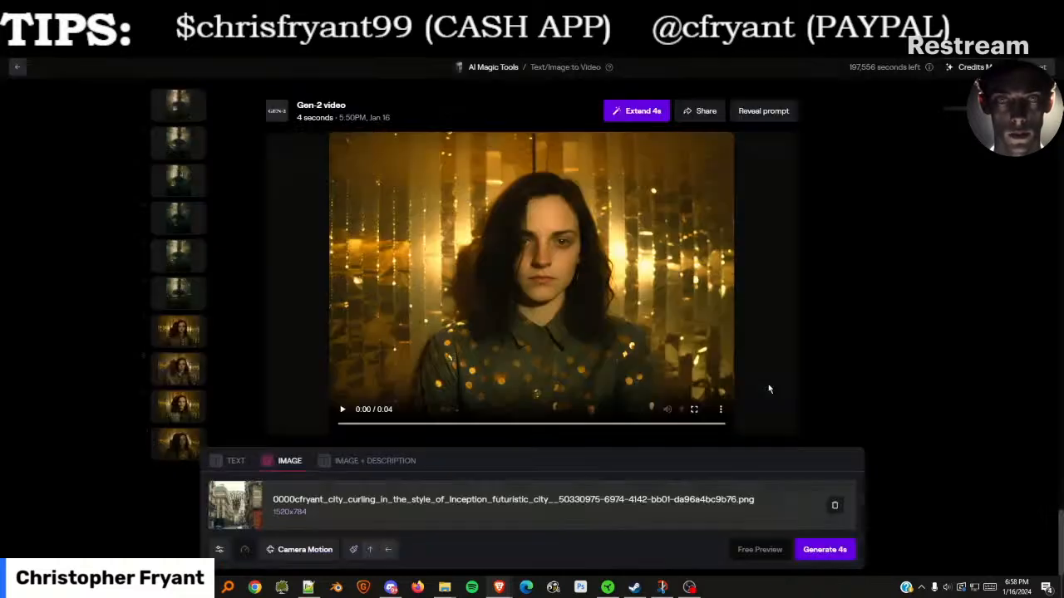
left_click(824, 561)
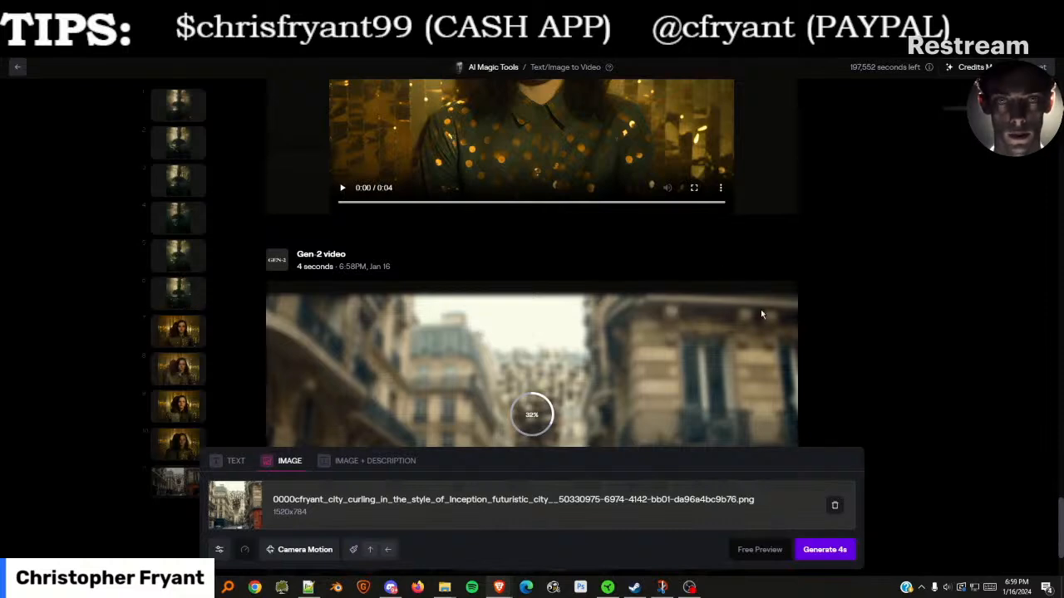
scroll(765, 327, "down", 2)
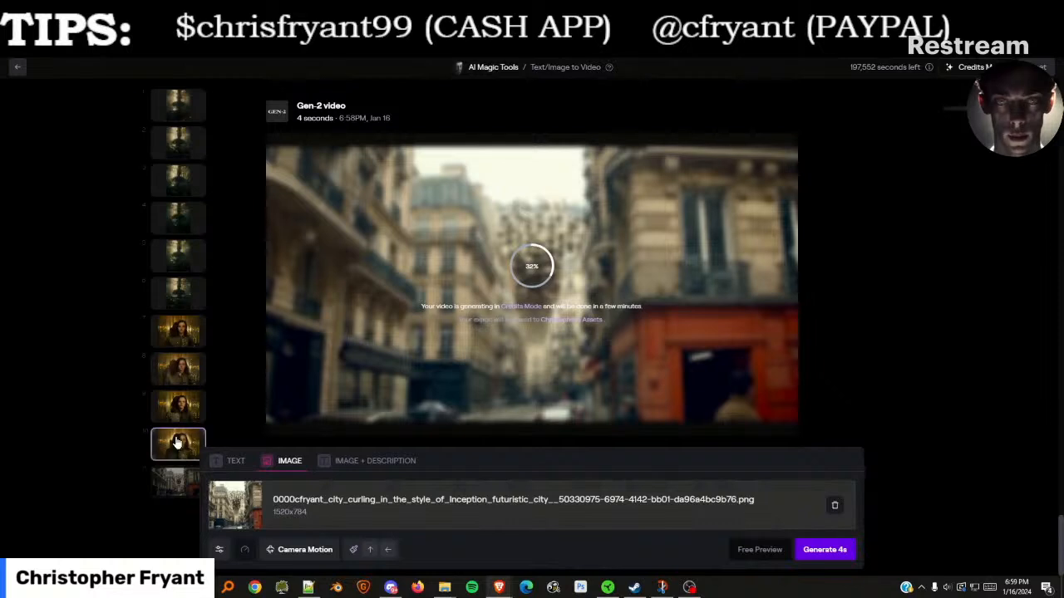
Reopen Motion Brush and extend Brush 3 over the whole near-left building down to the street, with horizontal motion -1.1 and vertical motion -2.5
left_click(392, 550)
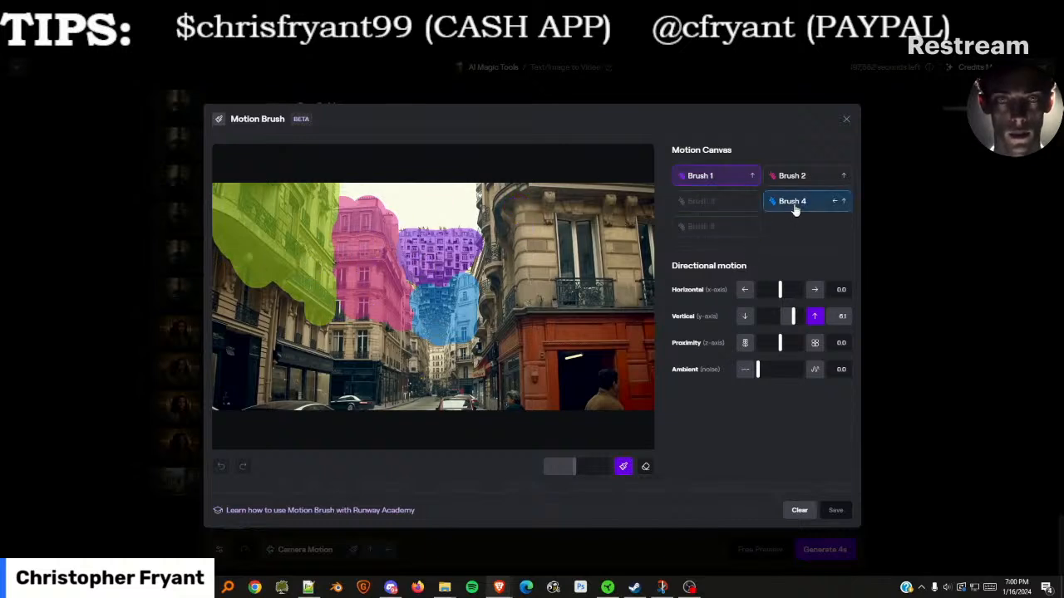
left_click(773, 181)
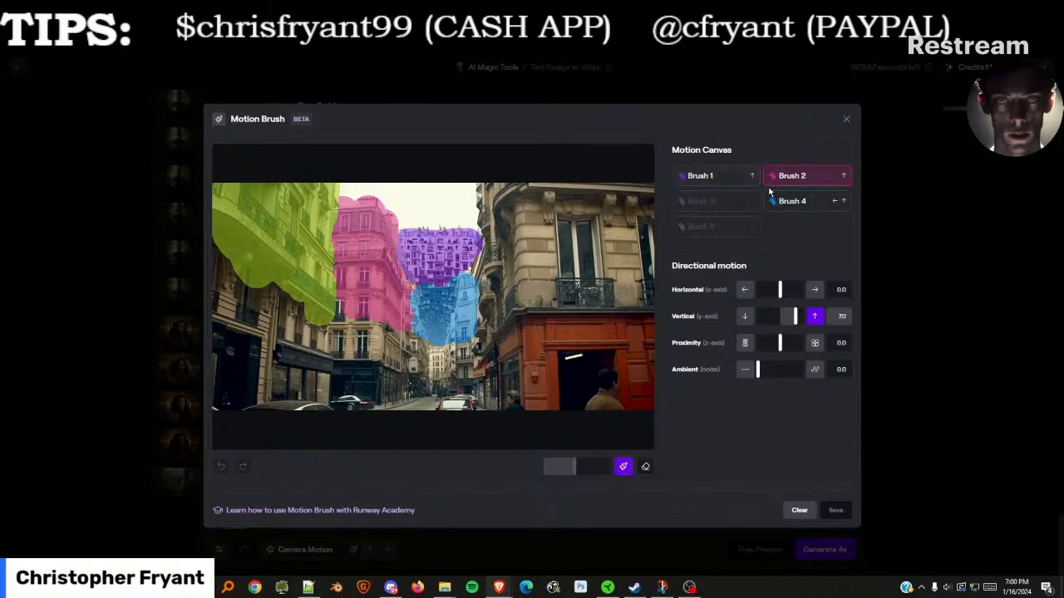
left_click(745, 211)
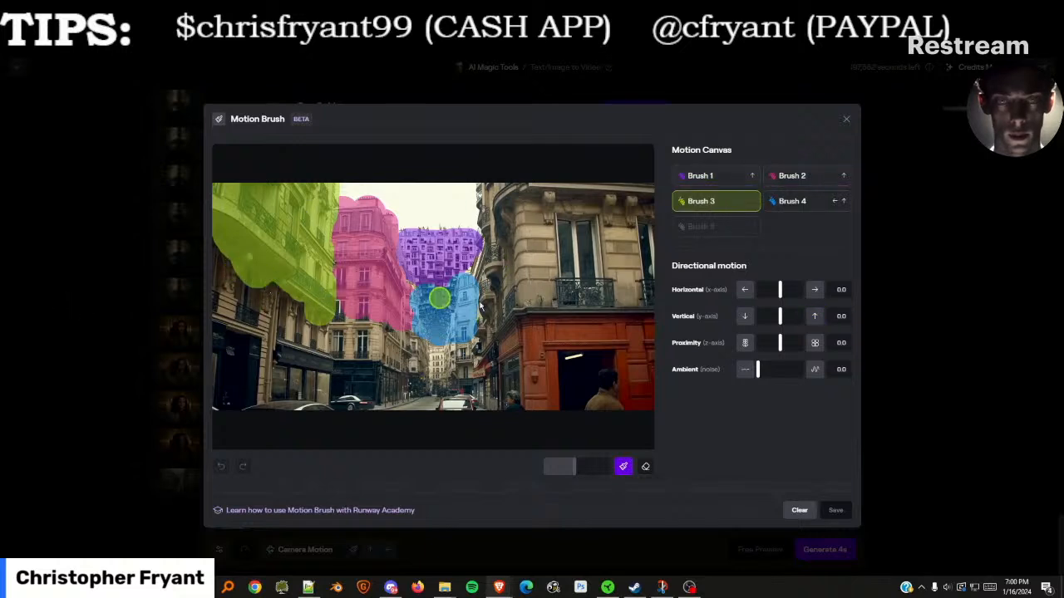
left_click_drag(782, 320, 776, 320)
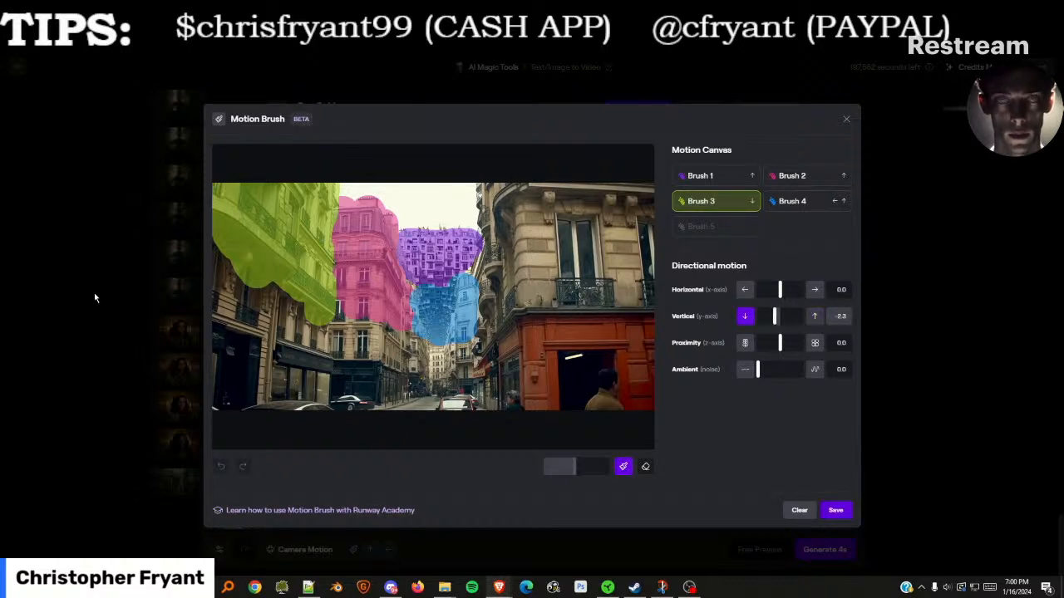
mouse_move(219, 235)
left_mouse_down()
mouse_move(207, 364)
mouse_move(237, 259)
mouse_move(222, 409)
mouse_move(221, 327)
mouse_move(250, 328)
mouse_move(271, 301)
mouse_move(263, 369)
mouse_move(254, 291)
mouse_move(248, 344)
mouse_move(265, 372)
mouse_move(266, 304)
mouse_move(239, 337)
mouse_move(223, 404)
mouse_move(247, 352)
mouse_move(275, 401)
mouse_move(255, 412)
mouse_move(256, 388)
mouse_move(301, 308)
mouse_move(273, 376)
mouse_move(227, 399)
mouse_move(276, 291)
mouse_move(306, 334)
mouse_move(310, 324)
mouse_move(299, 411)
mouse_move(293, 331)
mouse_move(294, 377)
mouse_move(303, 302)
mouse_move(312, 375)
left_mouse_up()
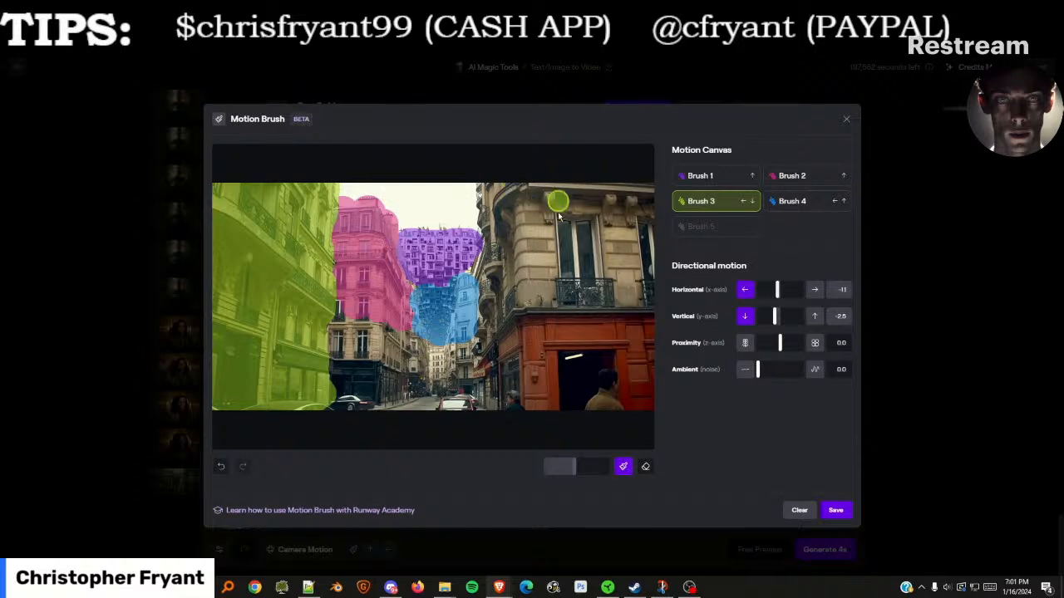
Paint the entire corner building and red storefront on the street's right side with Brush 3 at maximum brush size
left_click_drag(566, 466, 608, 466)
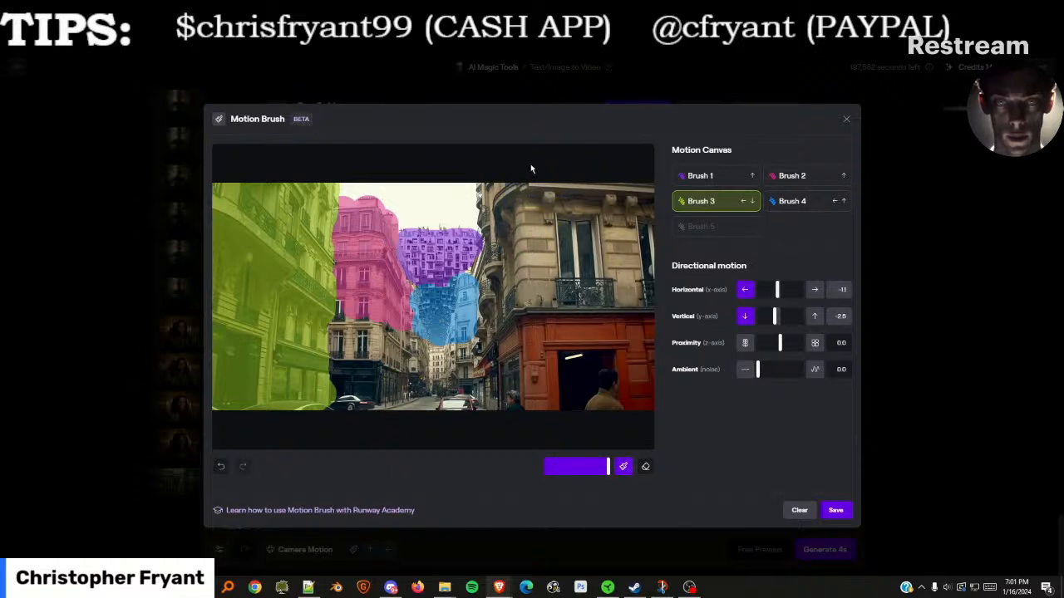
mouse_move(513, 198)
left_mouse_down()
mouse_move(592, 215)
mouse_move(614, 330)
mouse_move(664, 196)
mouse_move(621, 422)
mouse_move(539, 220)
mouse_move(525, 365)
mouse_move(537, 301)
mouse_move(502, 229)
mouse_move(505, 208)
mouse_move(520, 359)
mouse_move(510, 391)
mouse_move(484, 293)
mouse_move(493, 269)
mouse_move(514, 300)
mouse_move(549, 297)
left_mouse_up()
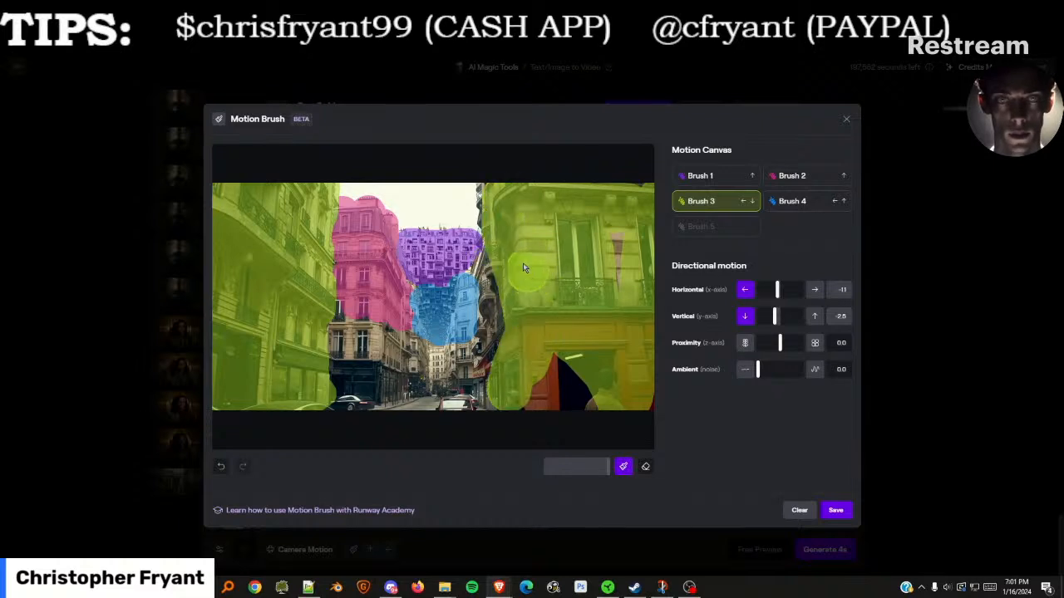
mouse_move(554, 380)
left_mouse_down()
mouse_move(571, 350)
mouse_move(622, 356)
left_mouse_up()
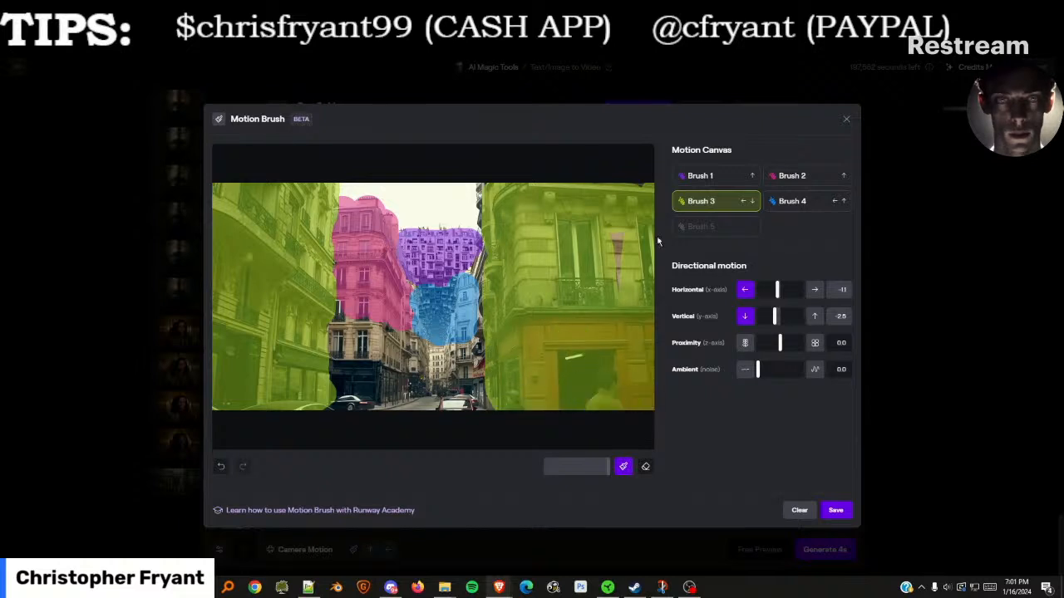
Save the extended Brush 3 regions and generate another 4-second video
left_click(834, 512)
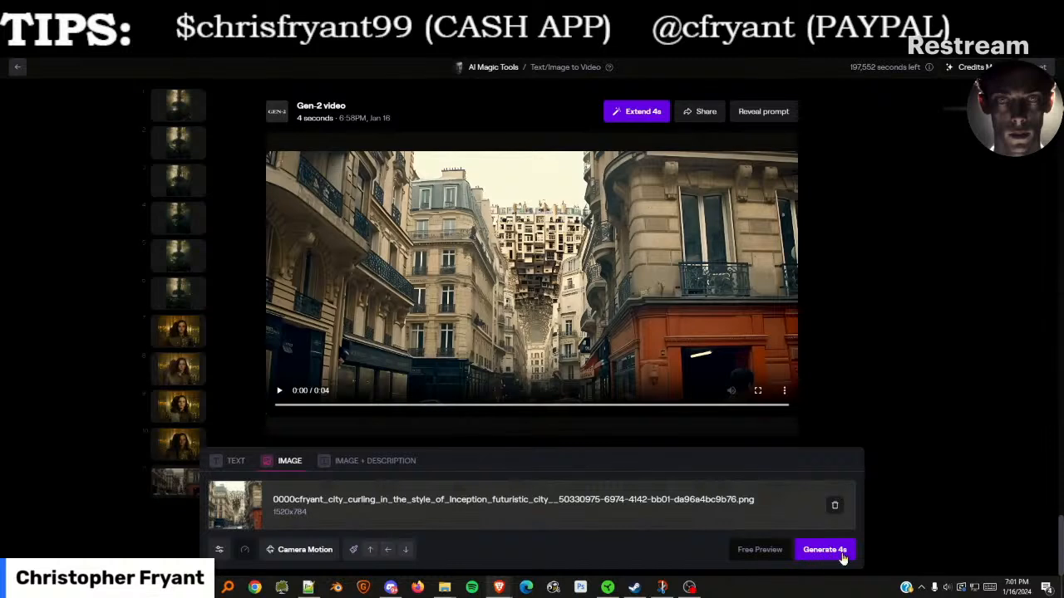
left_click(841, 553)
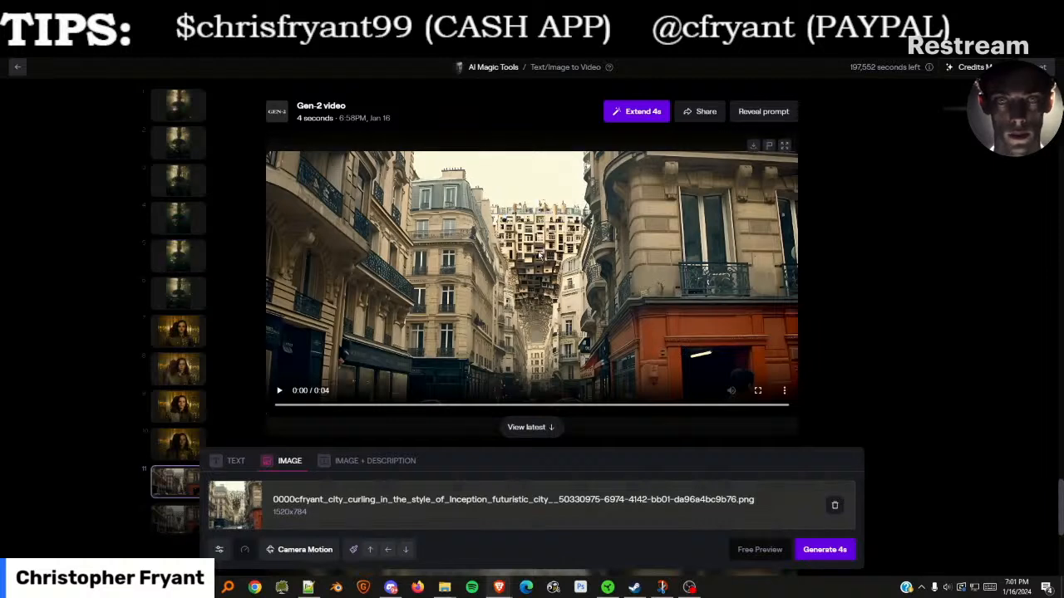
Play the first generated city video and check the progress of the newly started generation
left_click(650, 307)
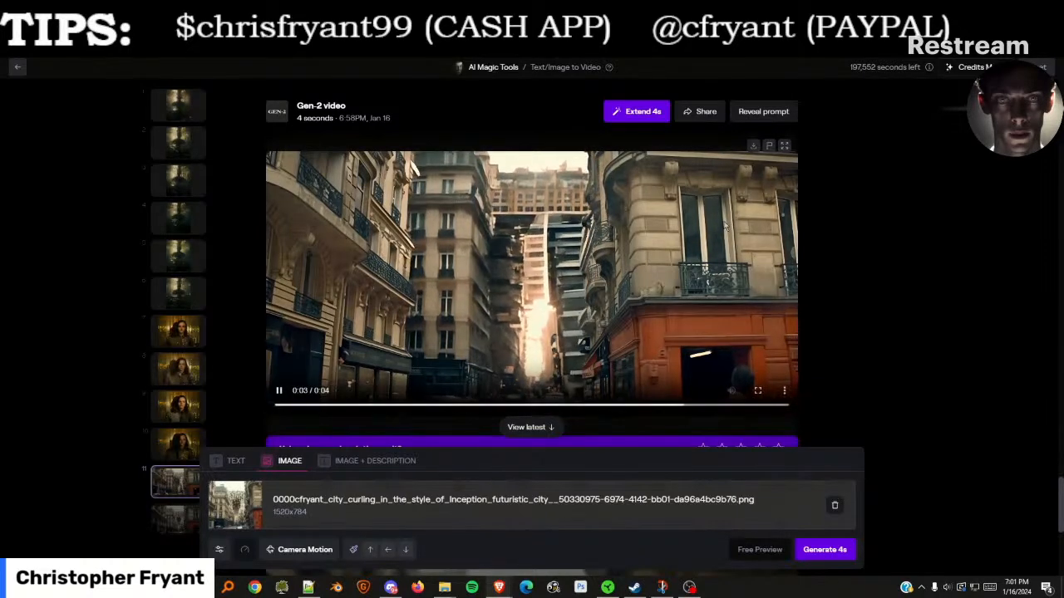
left_click(633, 266)
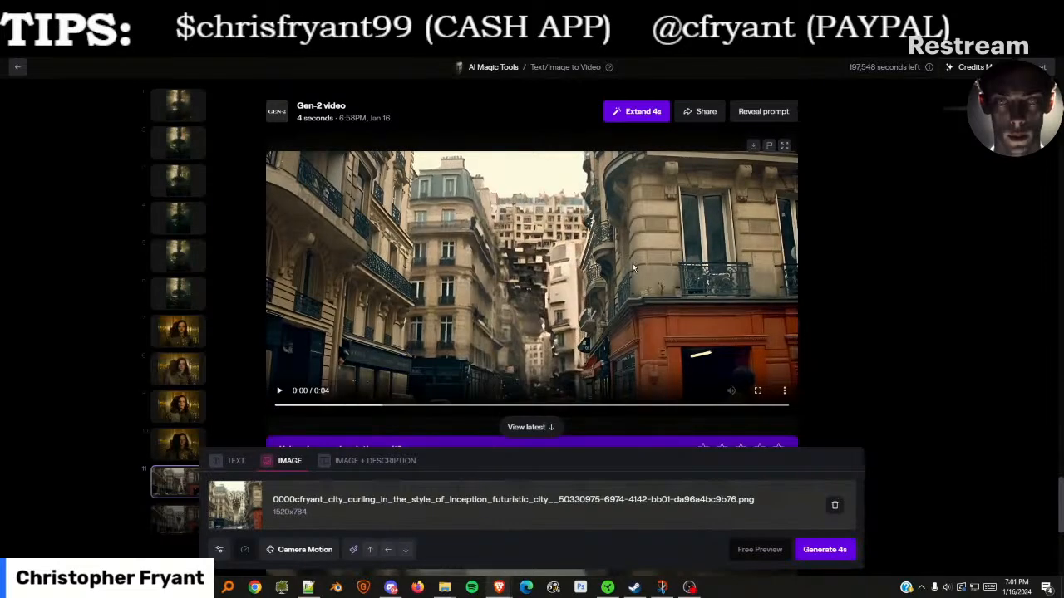
left_click(661, 285)
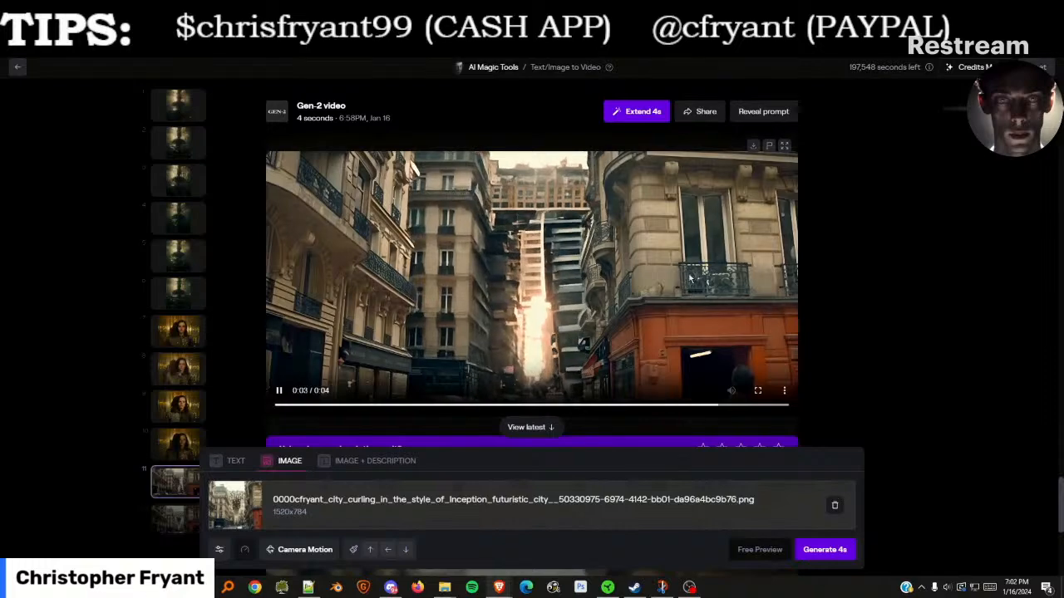
scroll(696, 268, "down", 5)
scroll(695, 267, "up", 5)
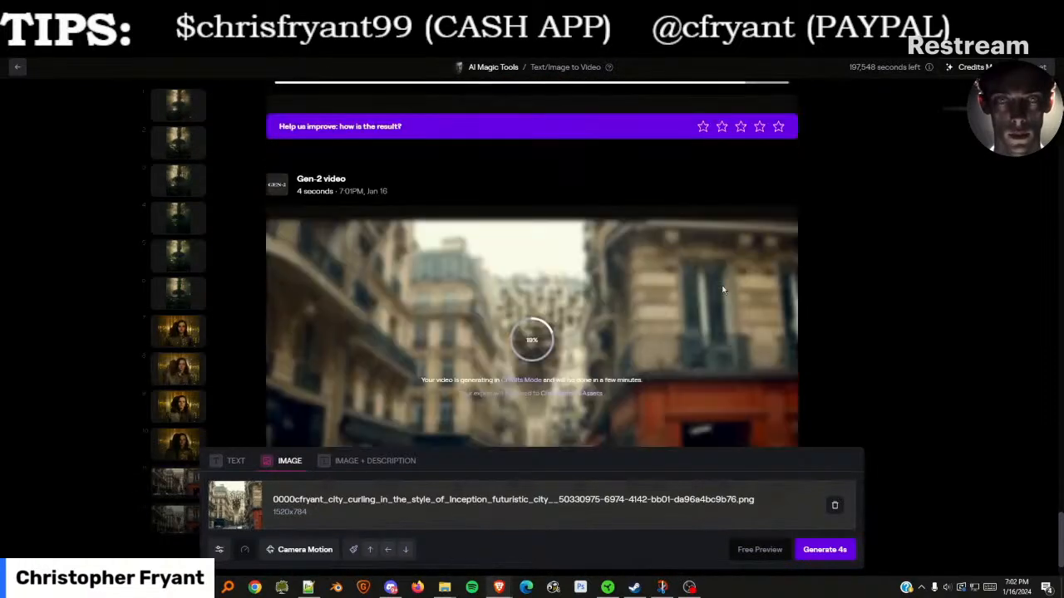
scroll(722, 290, "down", 5)
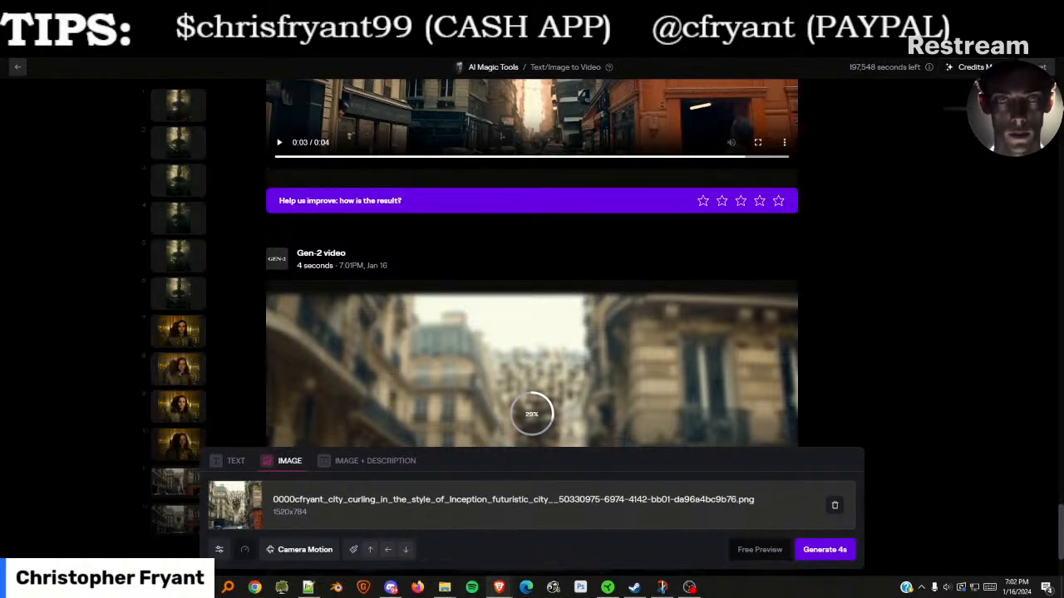
scroll(691, 341, "down", 2)
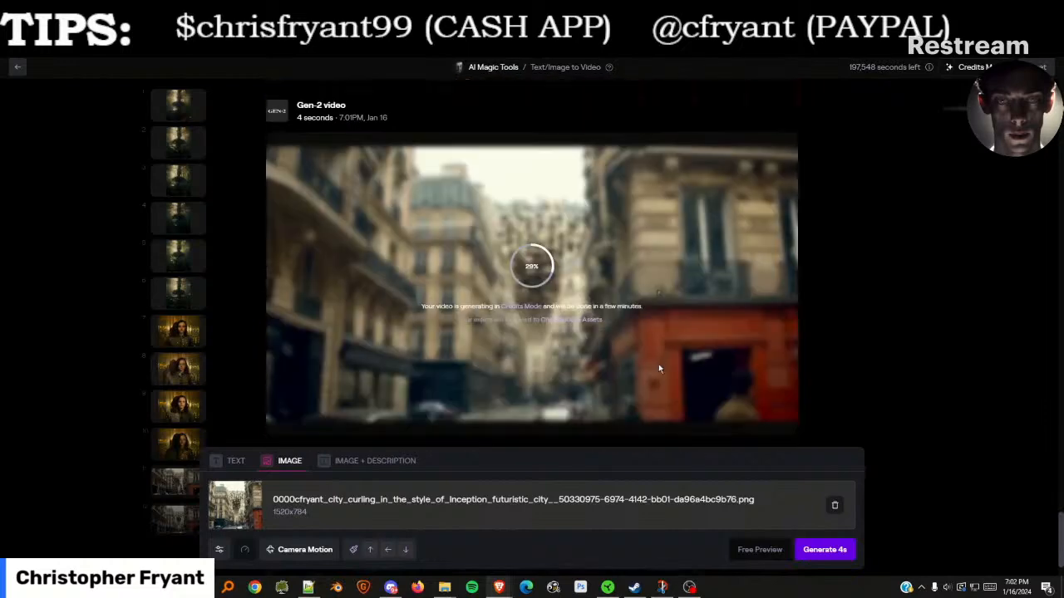
Generate one more 4-second version of the city video with the same Motion Brush settings
scroll(691, 340, "up", 4)
scroll(693, 343, "up", 3)
scroll(695, 348, "down", 5)
left_click(833, 554)
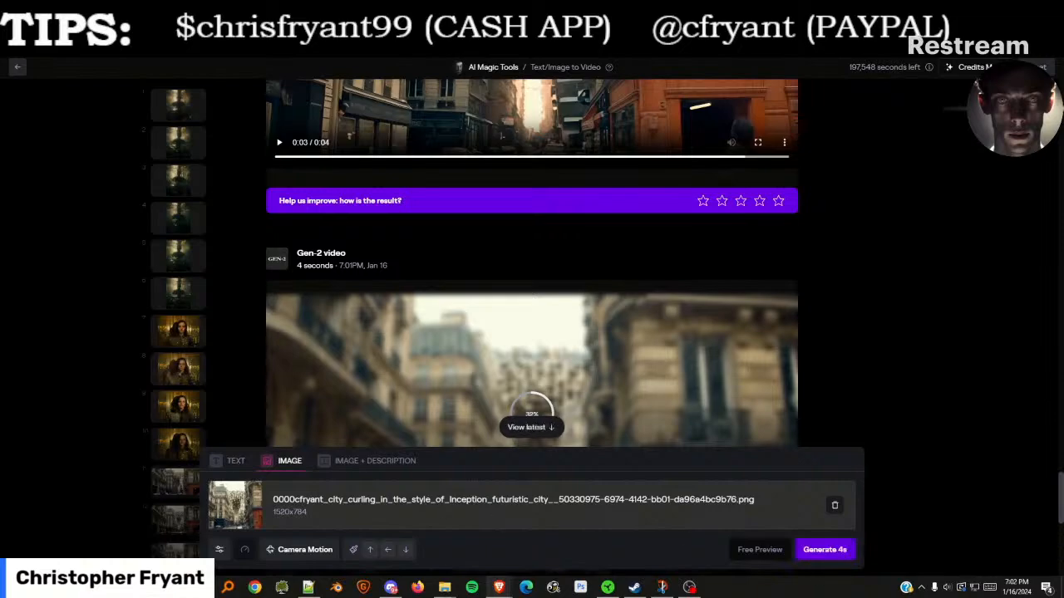
scroll(654, 294, "down", 3)
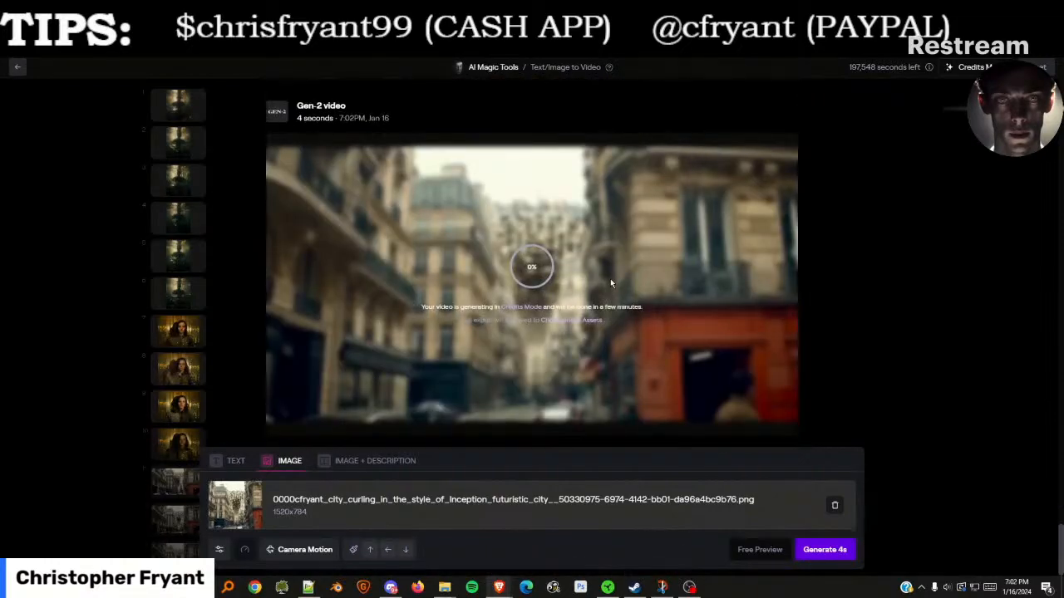
Return to the first generated city video and replay it to review the building motion
scroll(610, 279, "down", 6)
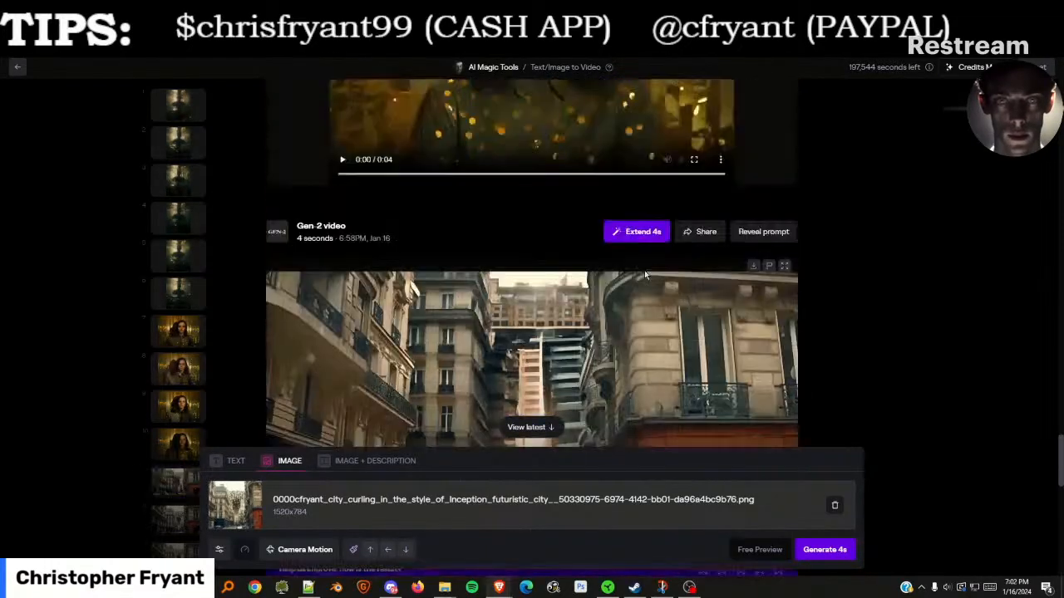
scroll(644, 270, "down", 3)
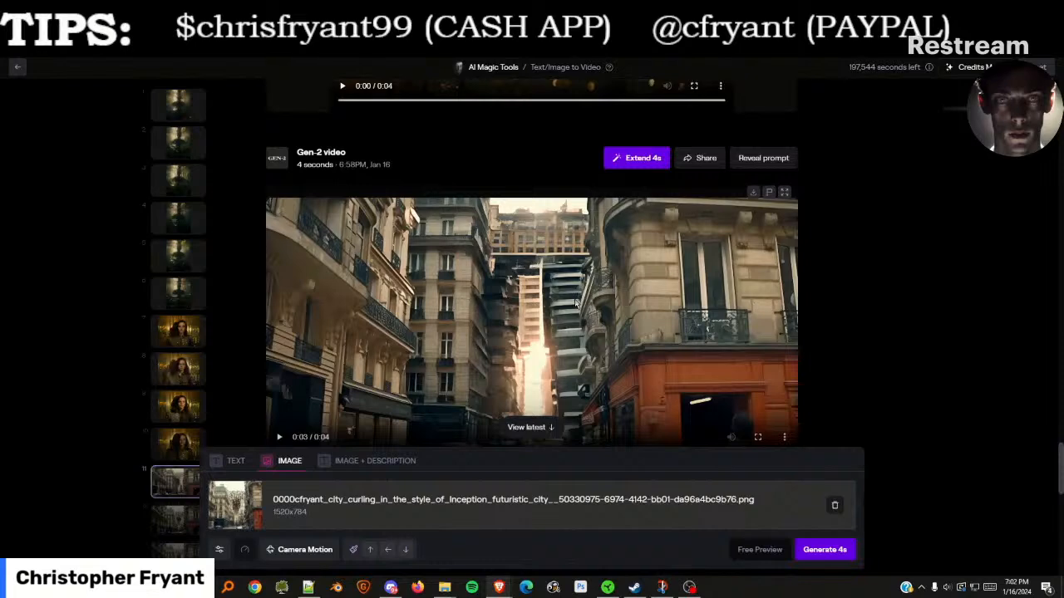
scroll(675, 330, "down", 1)
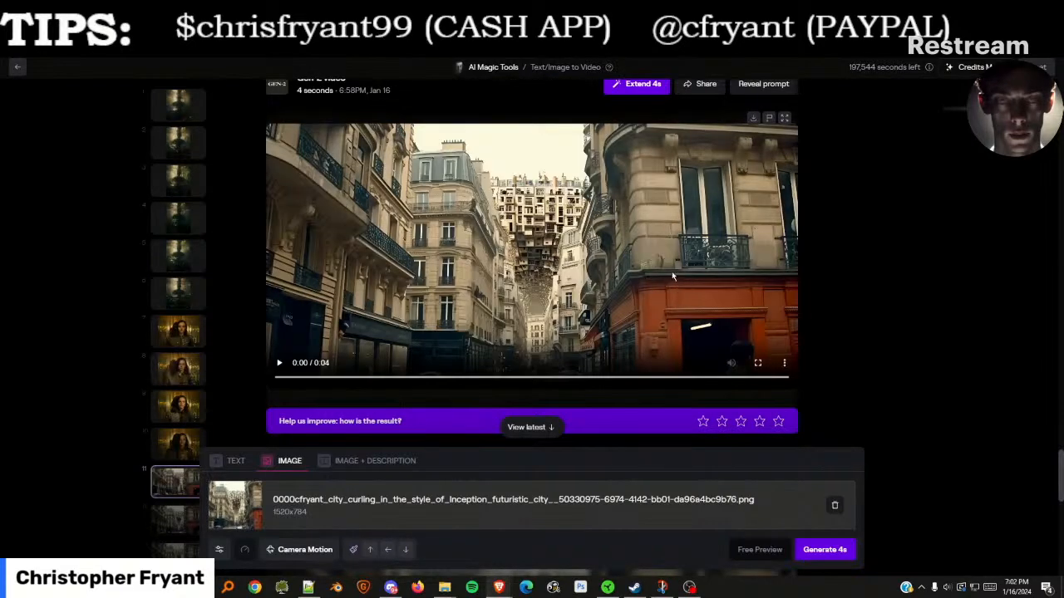
left_click(672, 271)
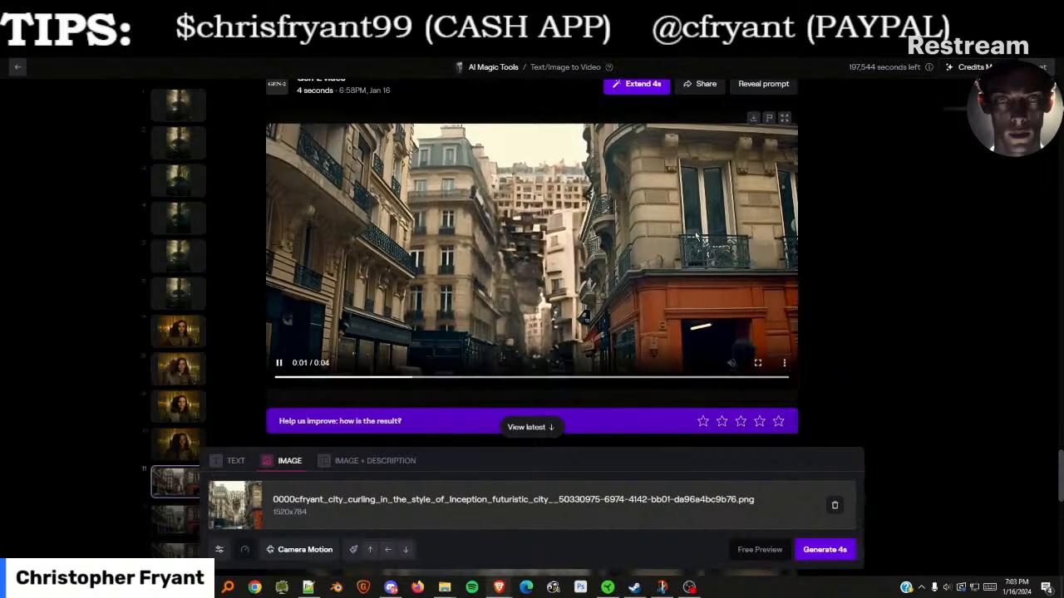
Pause the first city video and play the 5:50PM video of the woman against the gold backdrop to review its motion
left_click(720, 250)
scroll(689, 332, "up", 6)
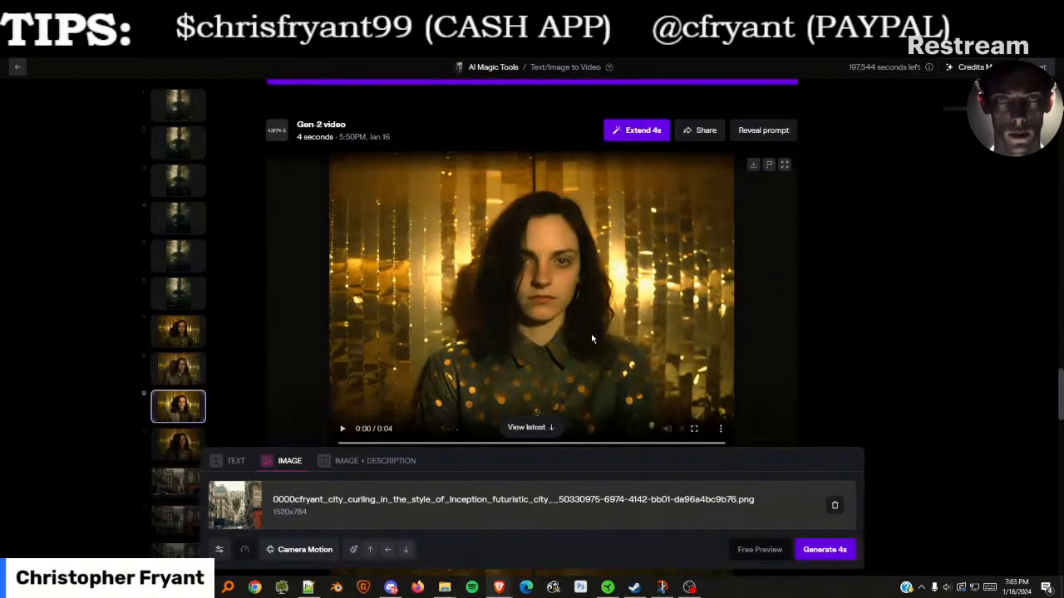
left_click(592, 339)
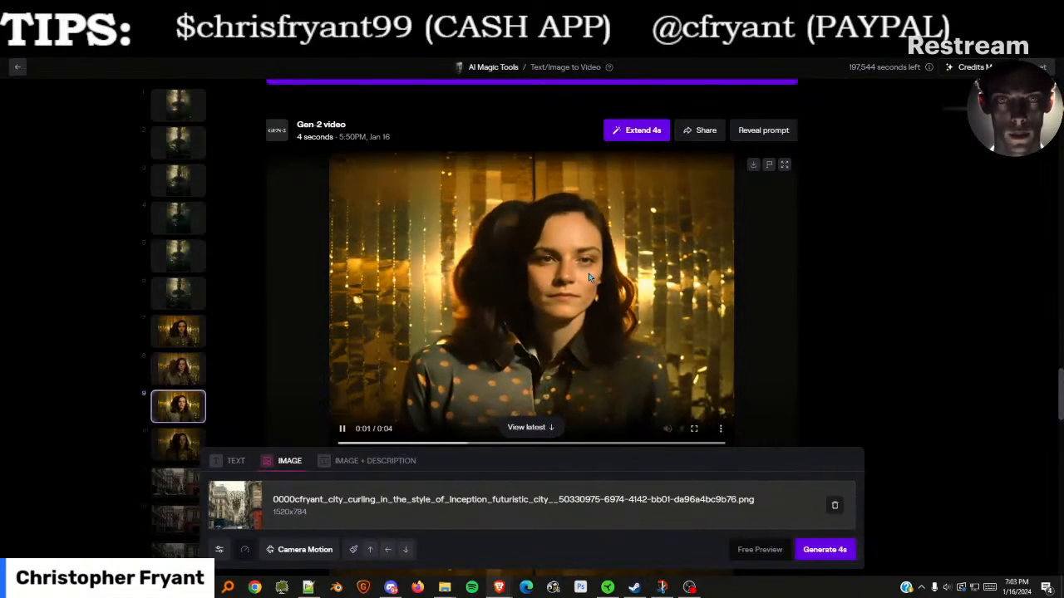
left_click(588, 277)
Inspect the prompt settings of the 5:30PM underwater-figure video, hide them again and play the video
scroll(597, 349, "up", 10)
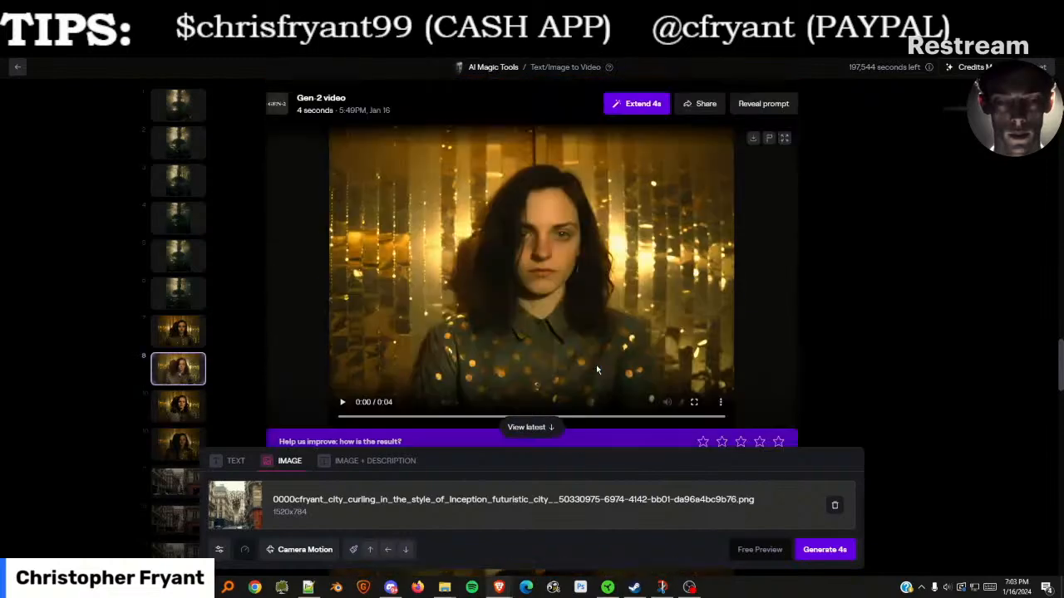
scroll(594, 373, "down", 3)
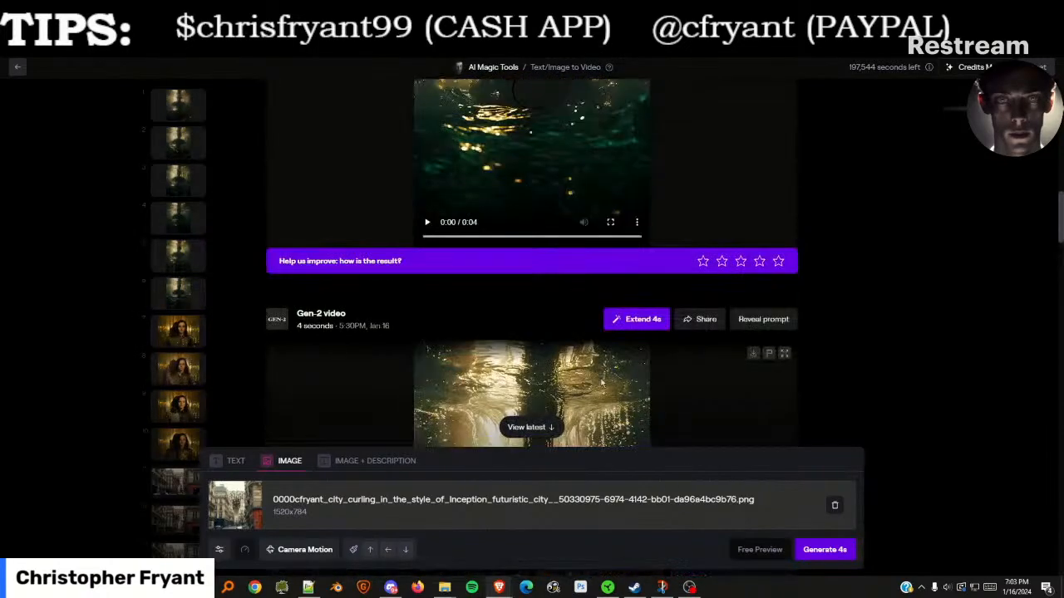
scroll(605, 374, "down", 10)
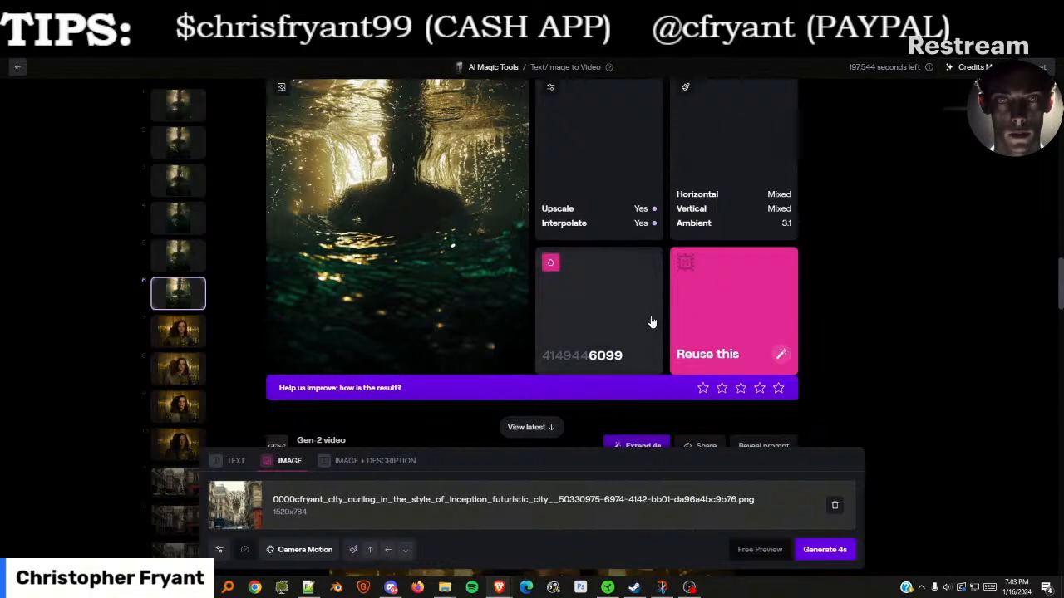
scroll(574, 298, "up", 3)
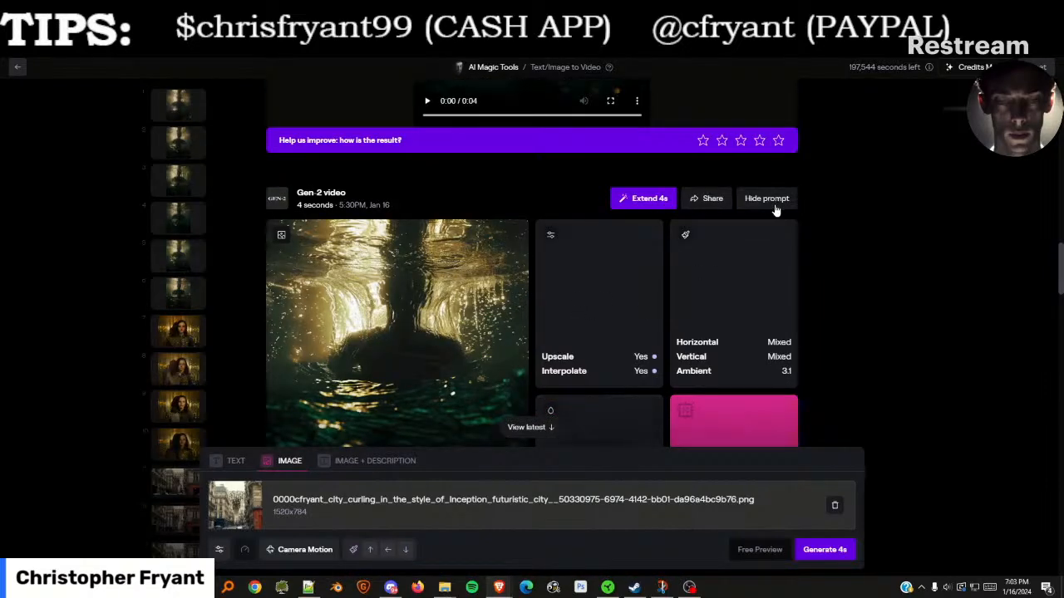
left_click(772, 205)
scroll(581, 279, "up", 3)
left_click(607, 289)
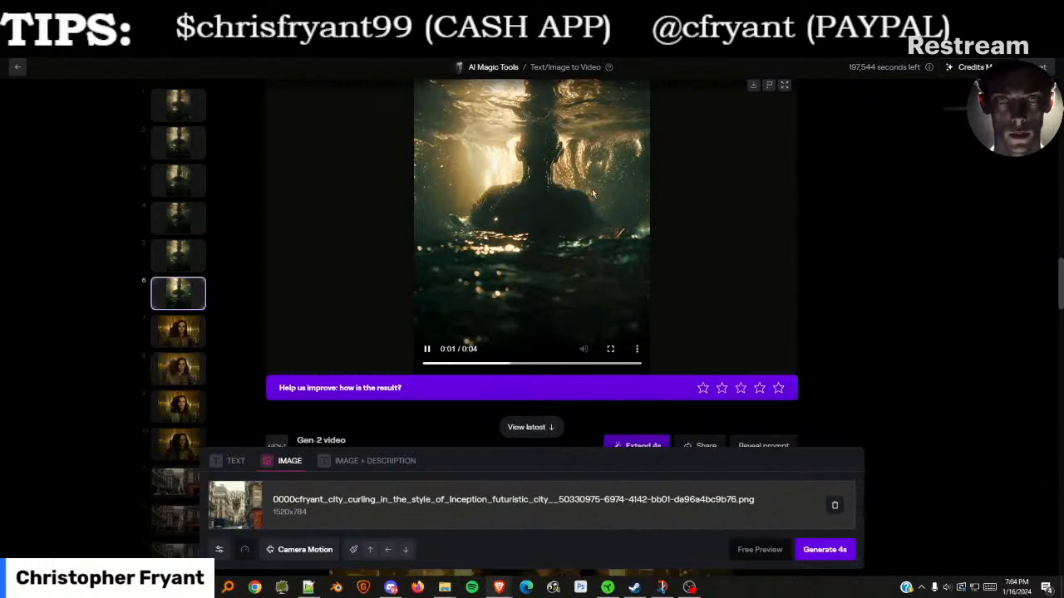
Return to the city videos and play the 7:01PM version to examine how the curling buildings move
scroll(691, 168, "down", 2)
scroll(680, 168, "down", 5)
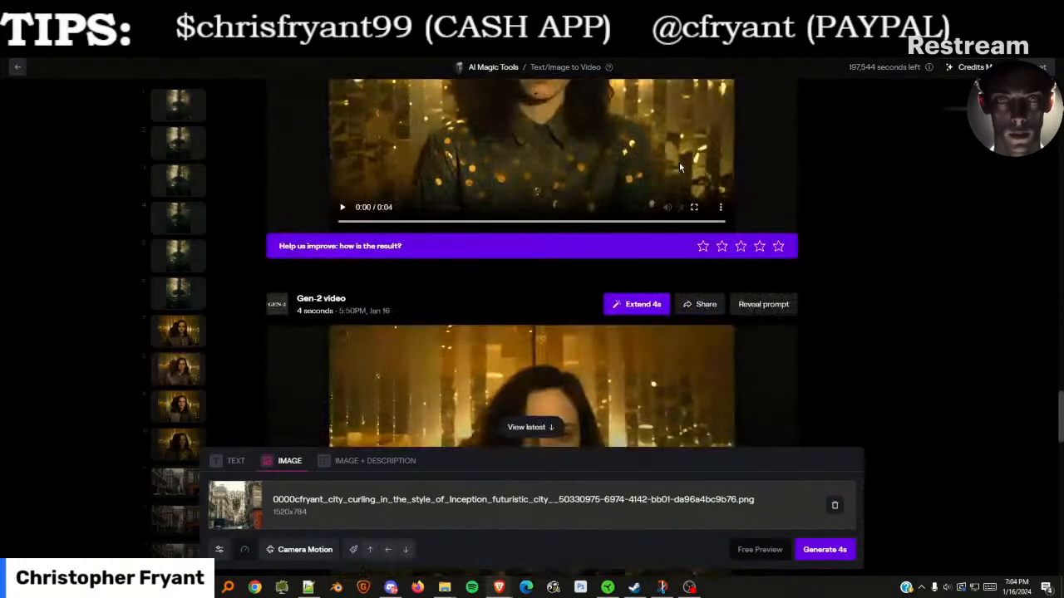
scroll(716, 185, "down", 2)
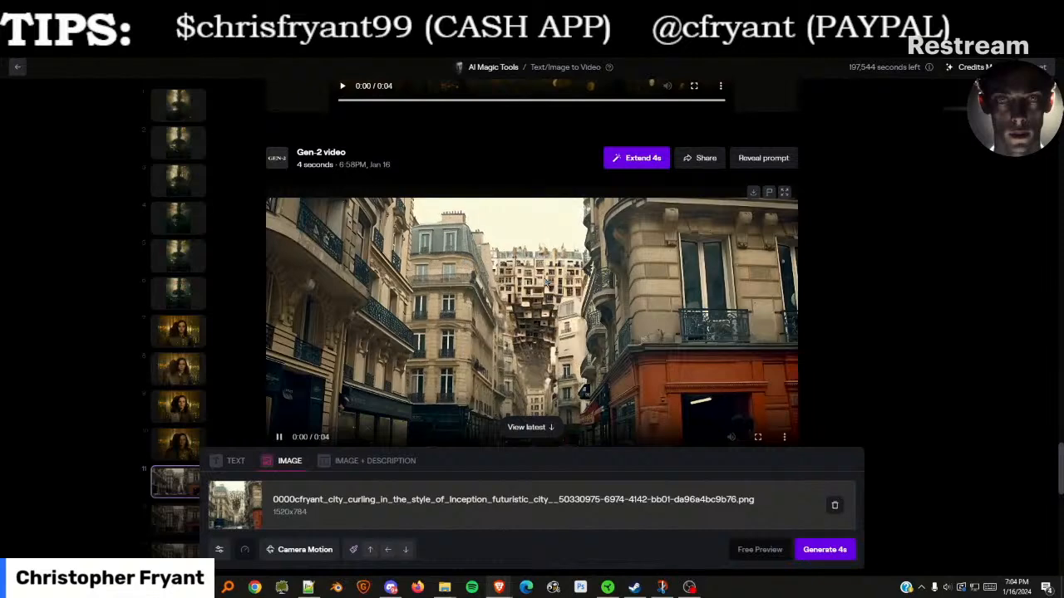
scroll(597, 265, "down", 3)
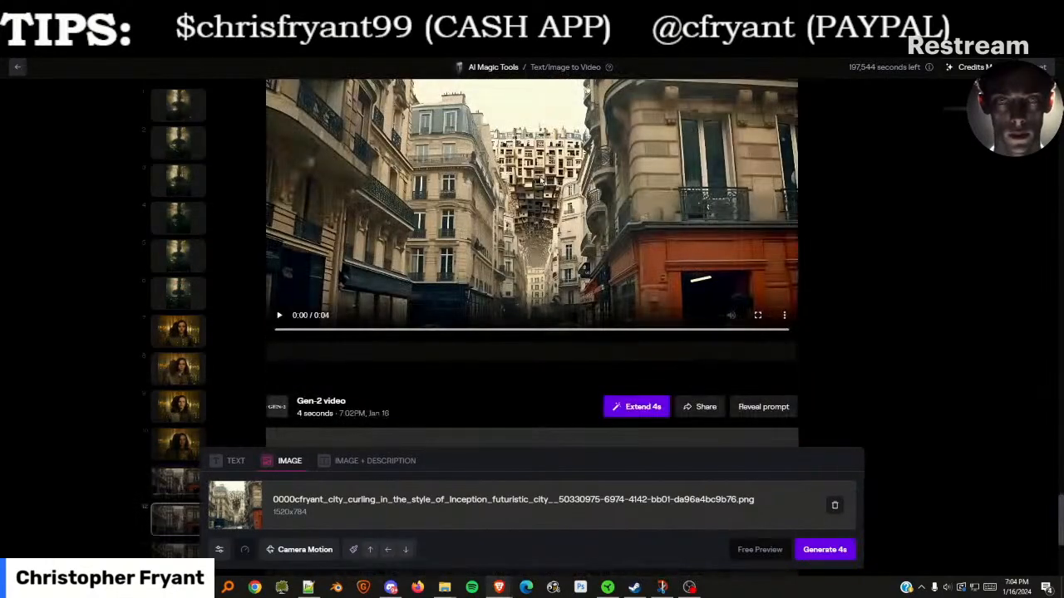
left_click(717, 227)
scroll(706, 232, "up", 1)
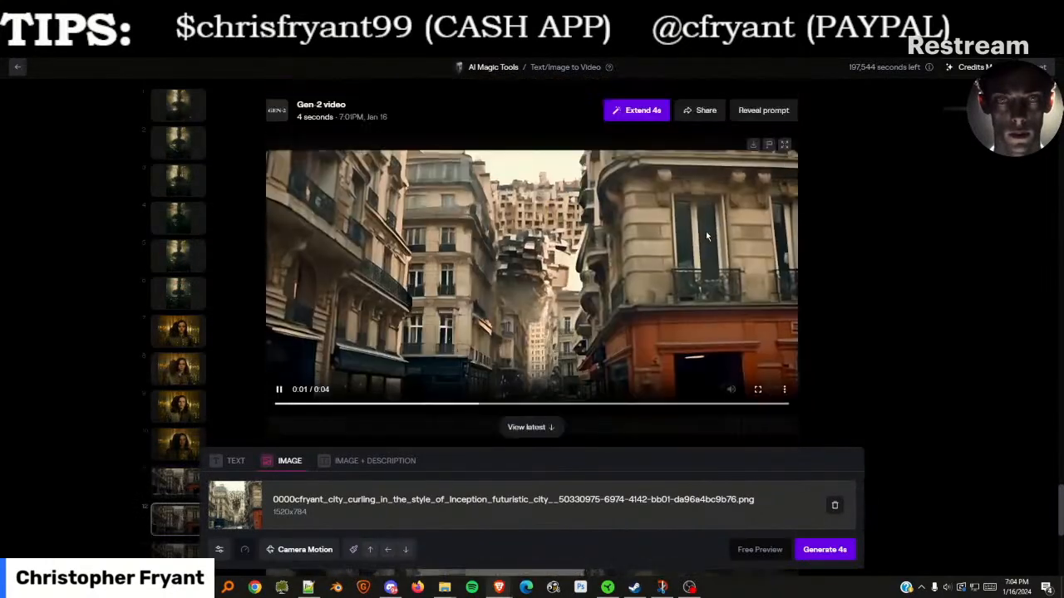
scroll(718, 237, "down", 1)
scroll(718, 239, "up", 1)
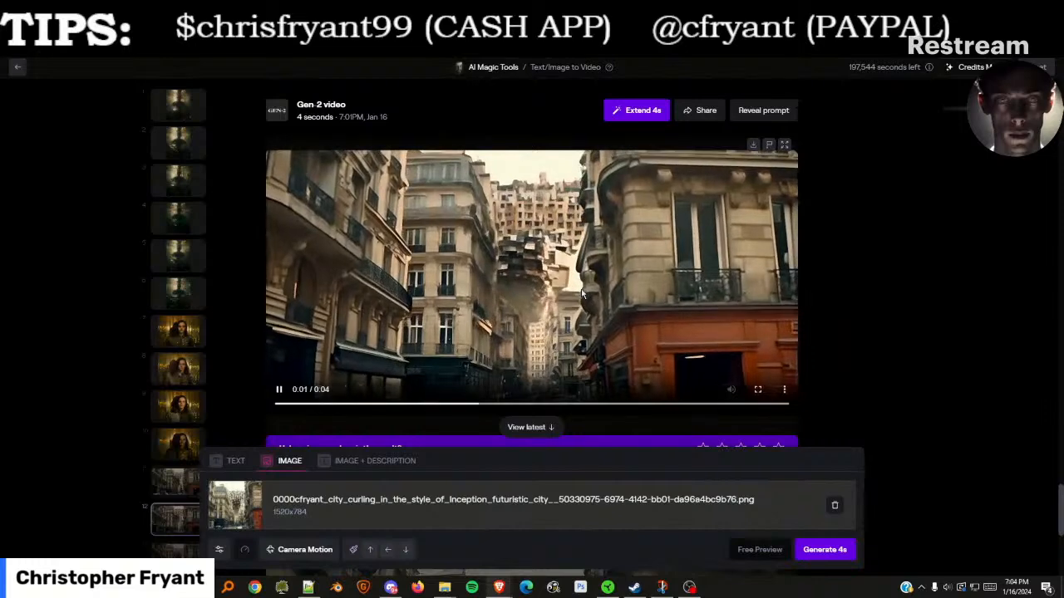
scroll(640, 246, "down", 1)
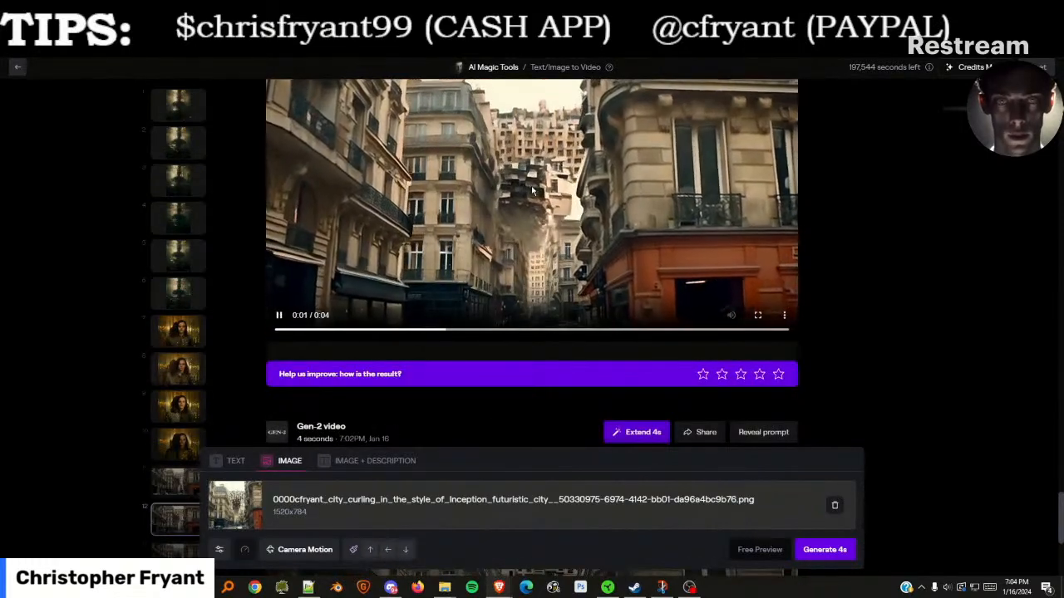
scroll(705, 204, "up", 1)
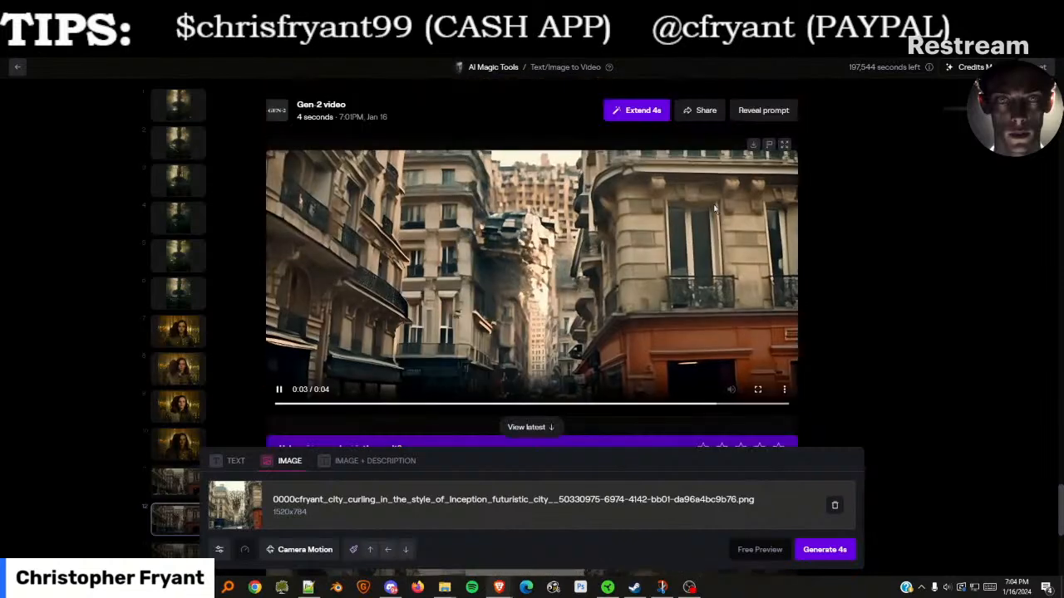
scroll(596, 206, "down", 1)
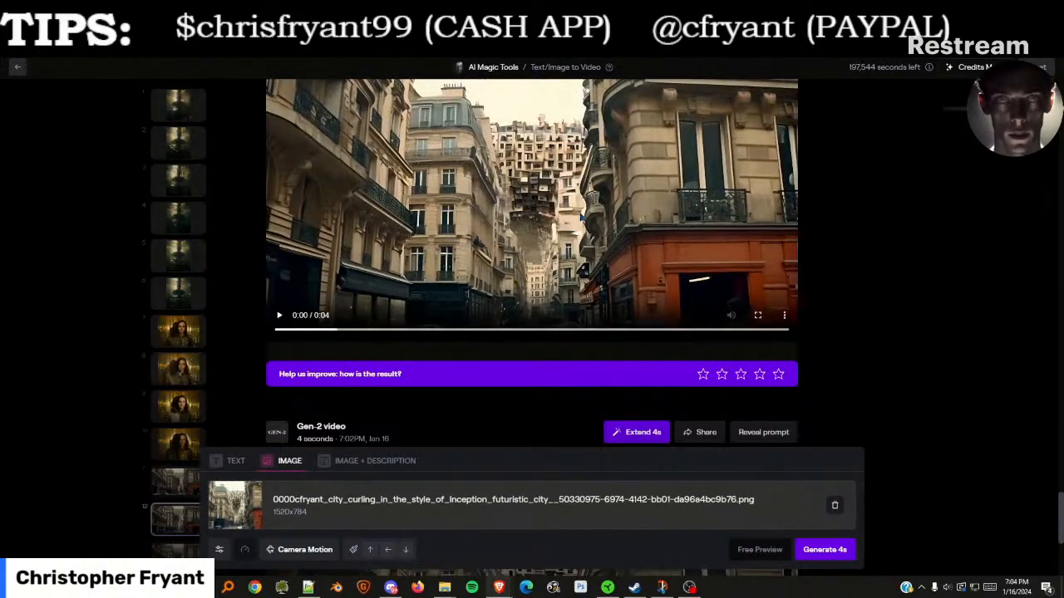
Review the 7:02PM city video and generate another 4-second version with the same settings
scroll(580, 216, "down", 4)
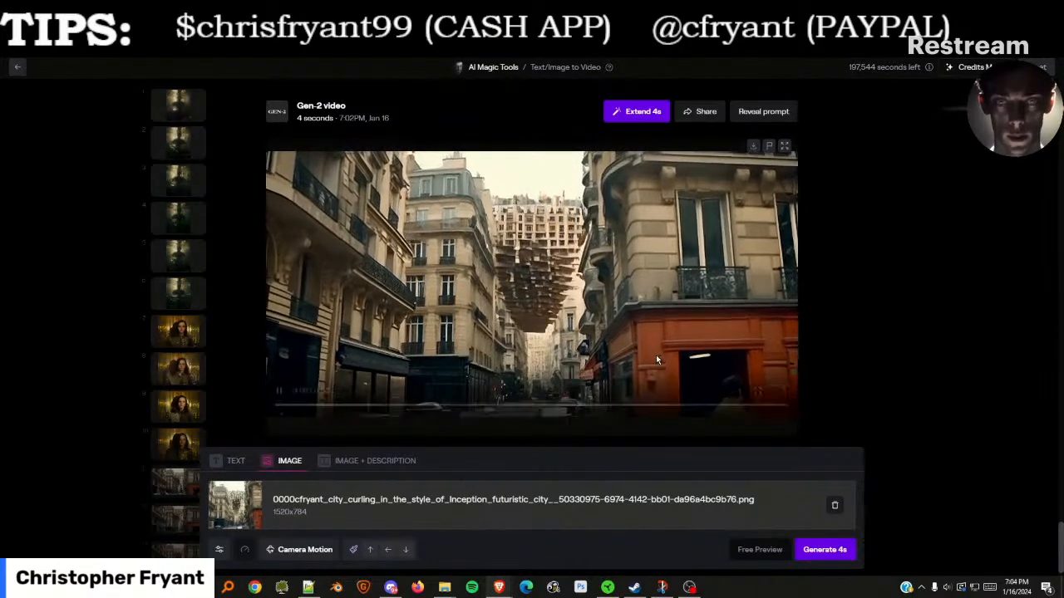
left_click(590, 276)
left_click(820, 552)
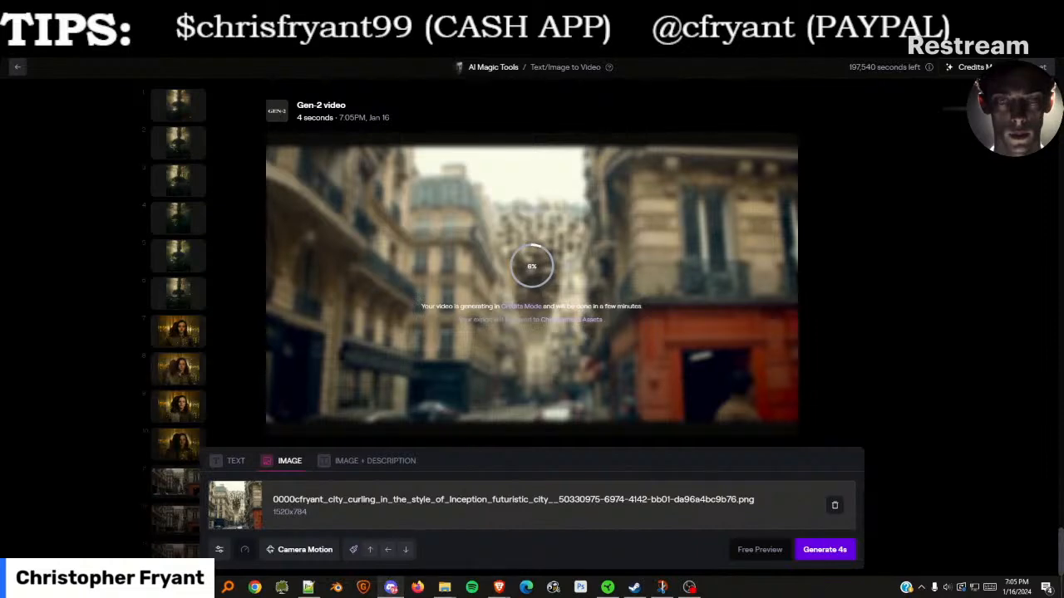
Switch to Discord, open the Midjourney Bot direct messages and start an /imagine command
left_click(391, 588)
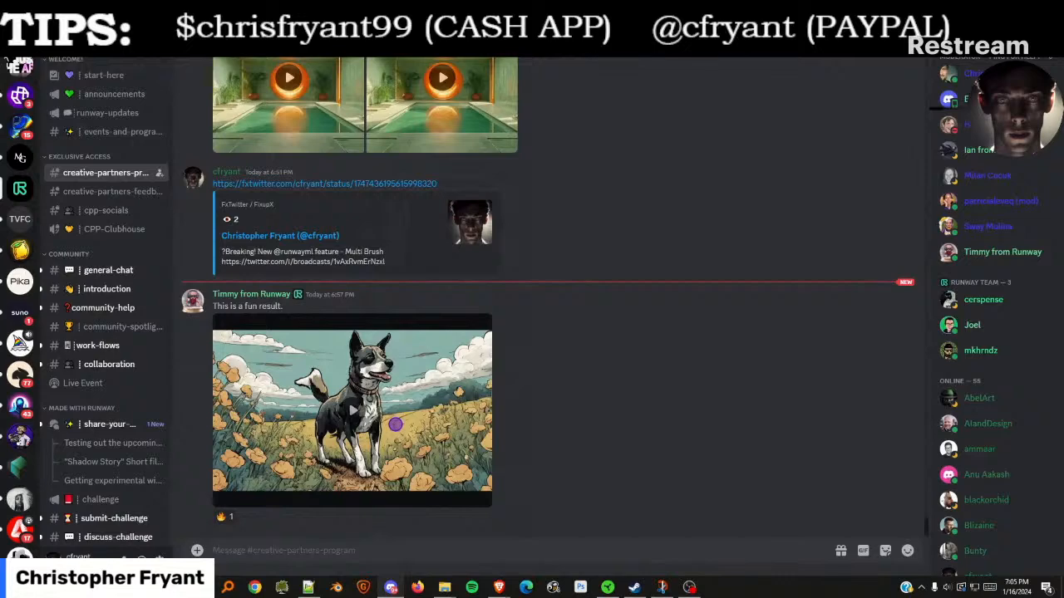
left_click(20, 30)
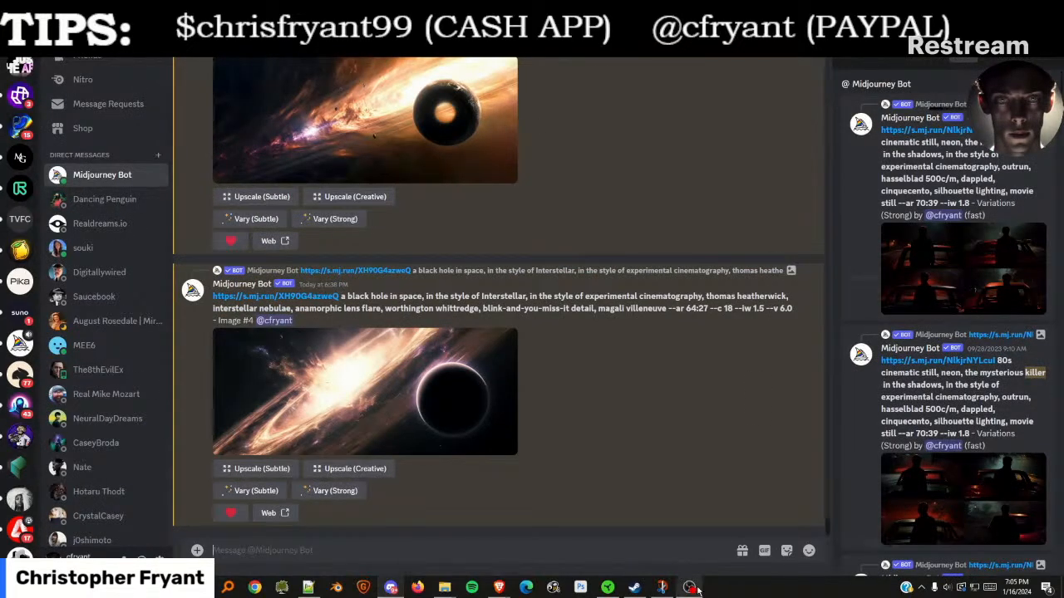
type("/")
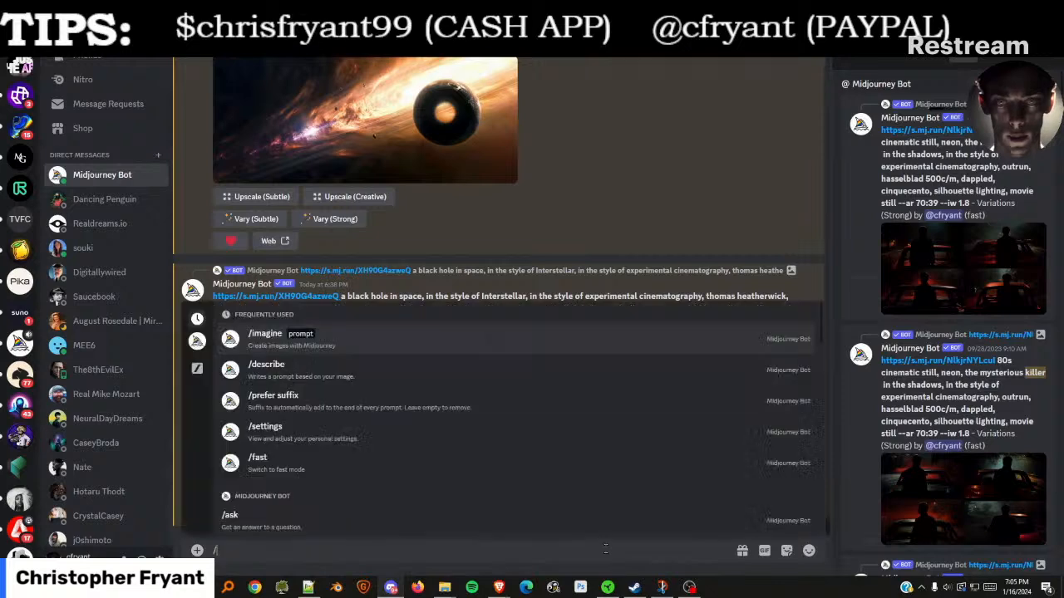
key("Return")
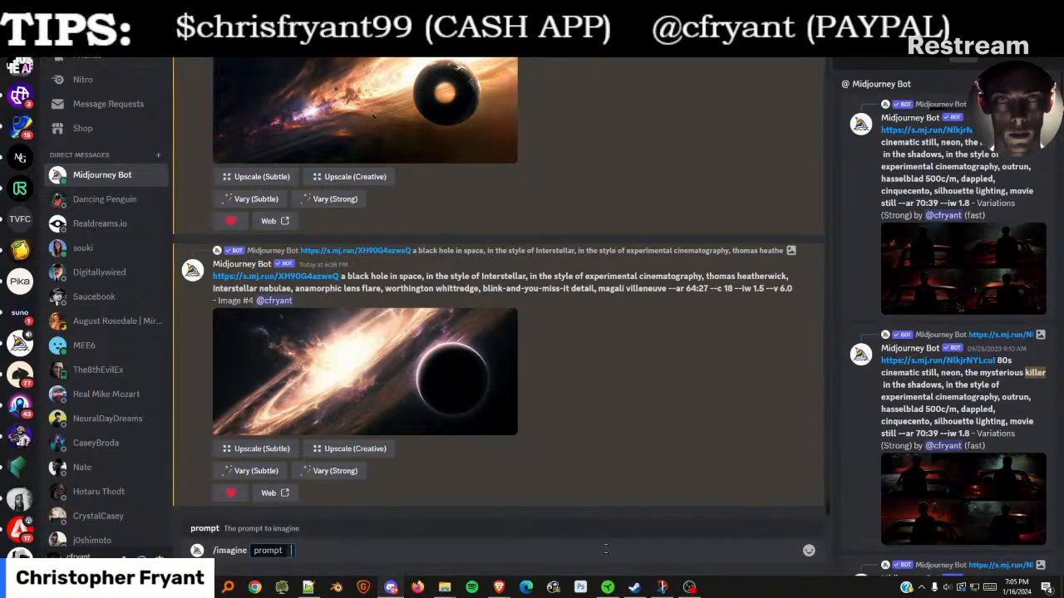
Write the image prompt "dark city at night, noir, green and black, cinematic colors, cinematic lighting, in the style o"
type("dark city at night")
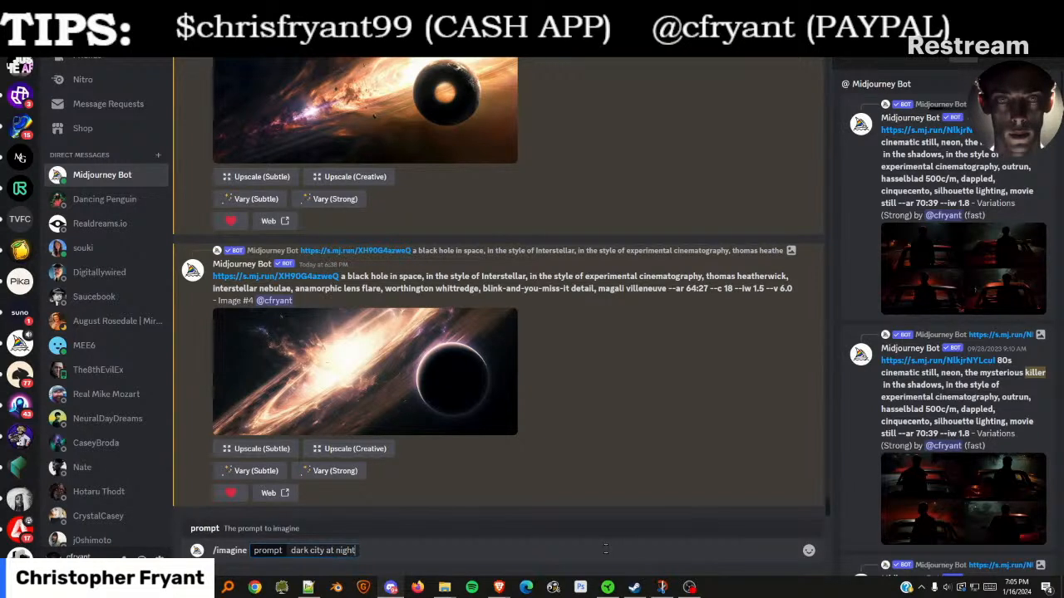
type(", noir, green filte")
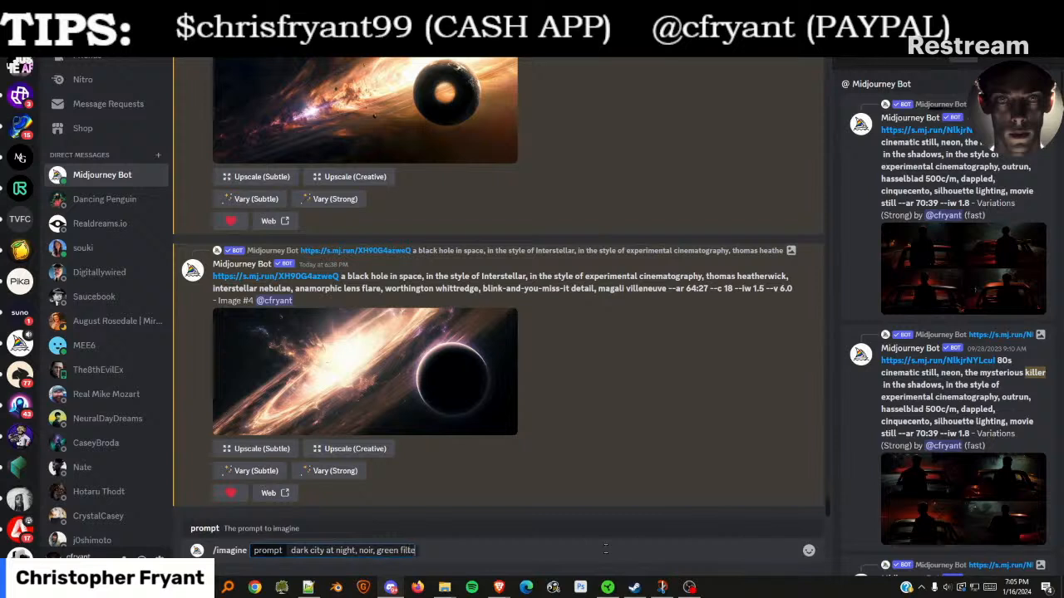
key("BackSpace")
key("BackSpace")
key("BackSpace")
key("BackSpace")
key("BackSpace")
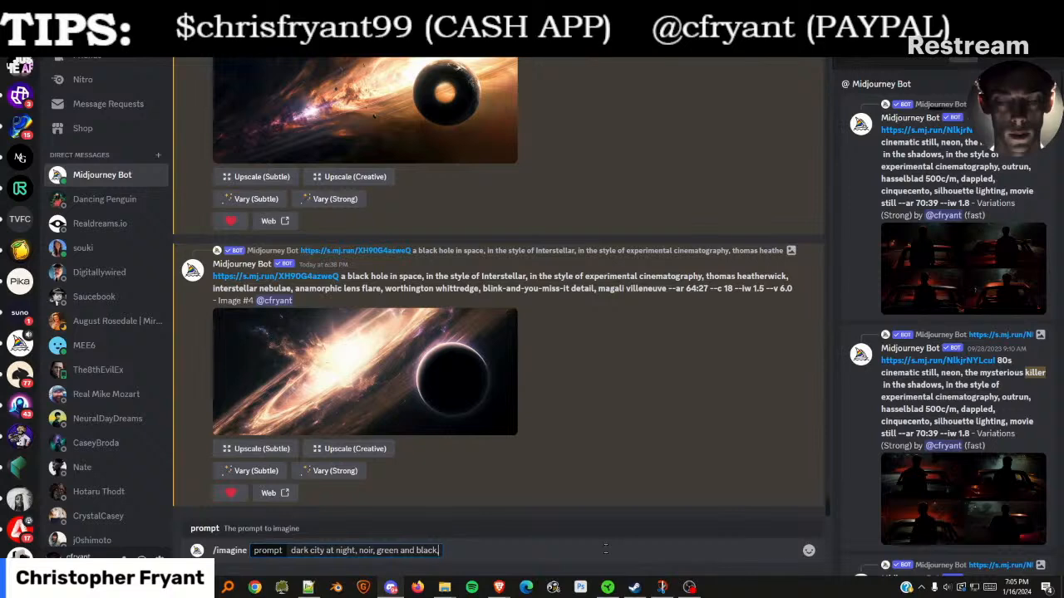
type("col")
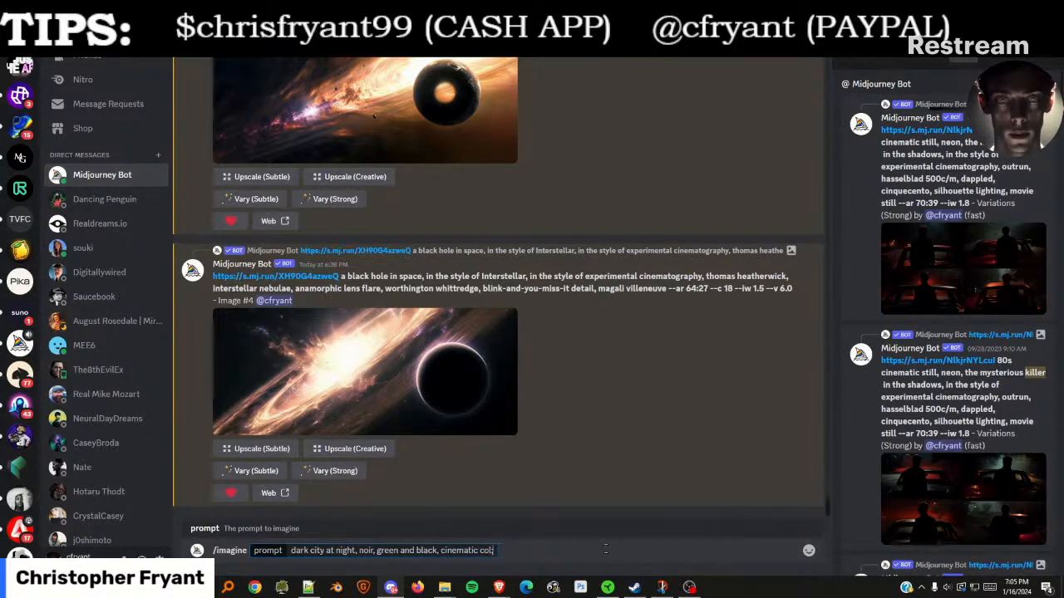
type("ors, cinematic lighting")
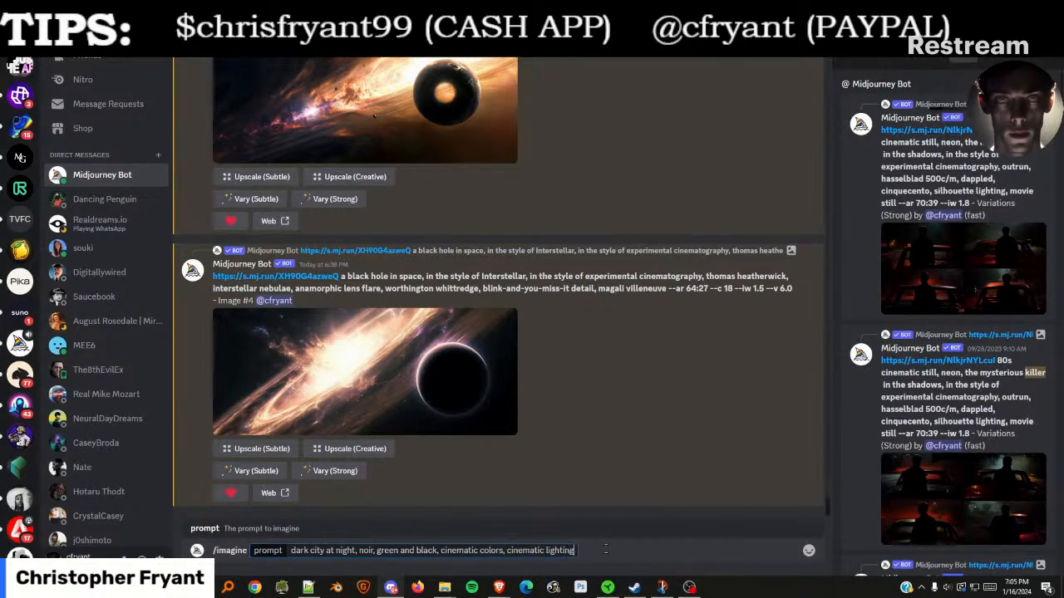
type(", in the style o")
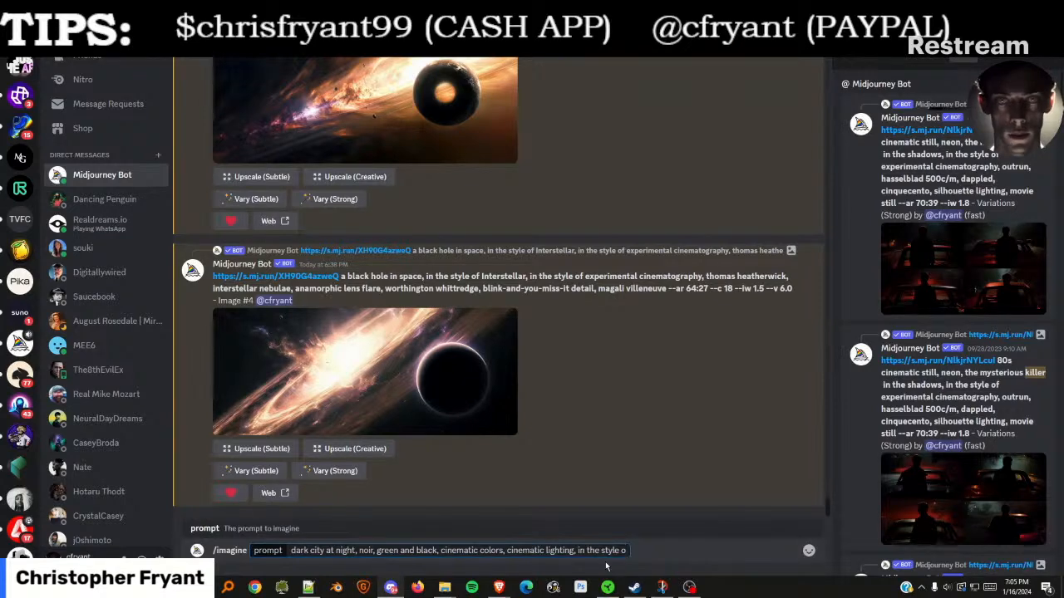
Switch to the Brave browser and search for "dark city dinner scene" in a new tab
key("alt+Tab")
key("alt+Tab")
key("alt+Tab")
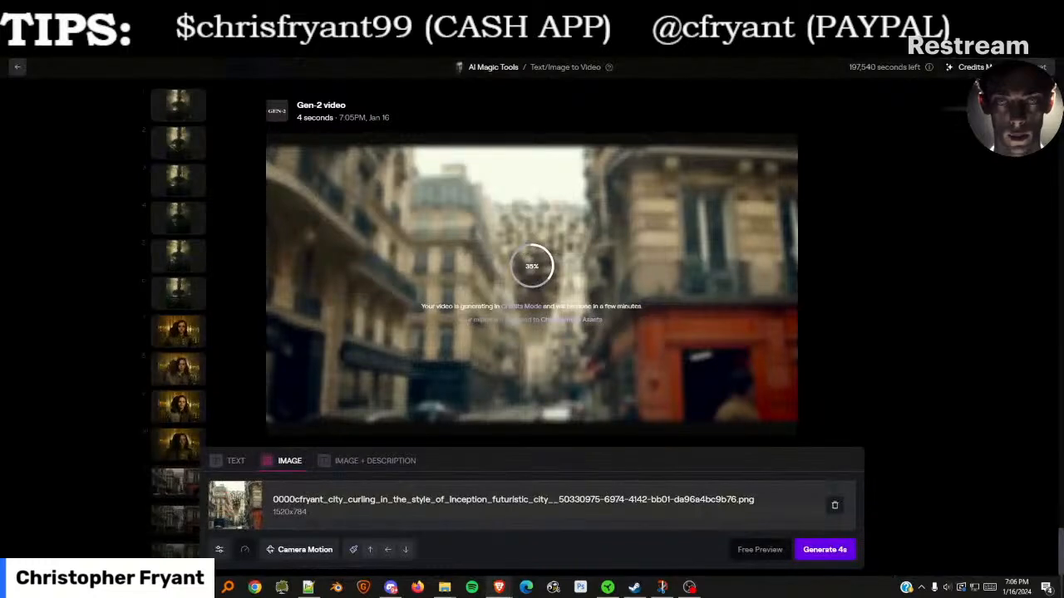
key("super+Down")
key("ctrl+t")
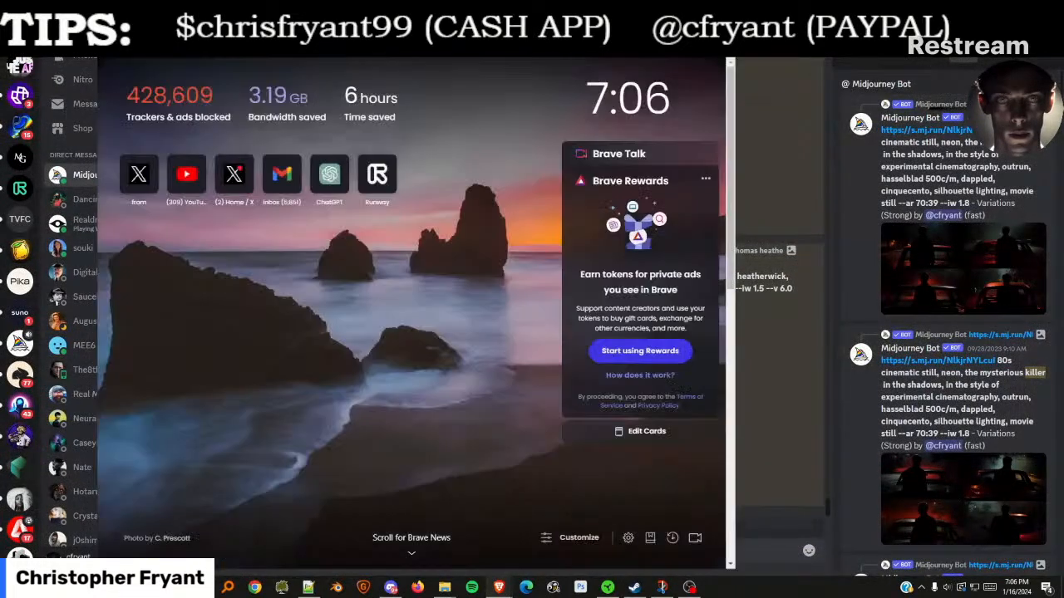
key("super+Up")
type("dark")
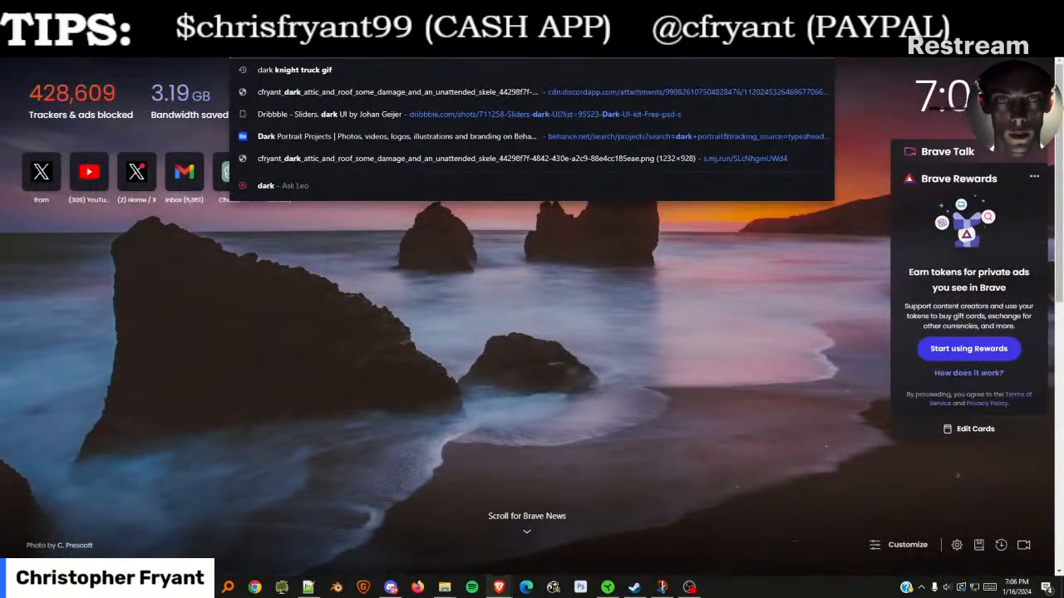
type(" city d")
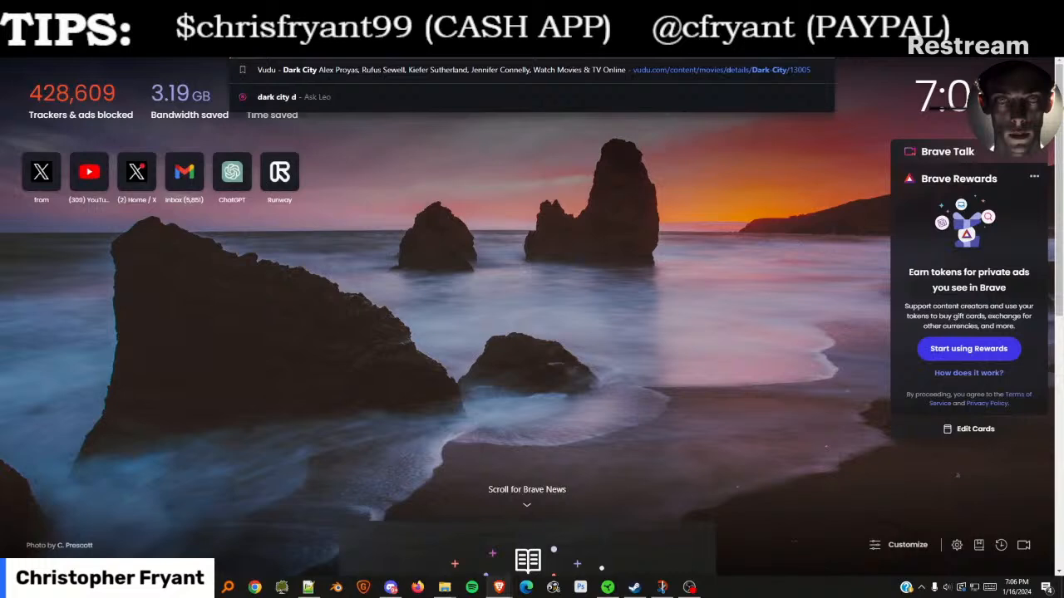
type("inner sce")
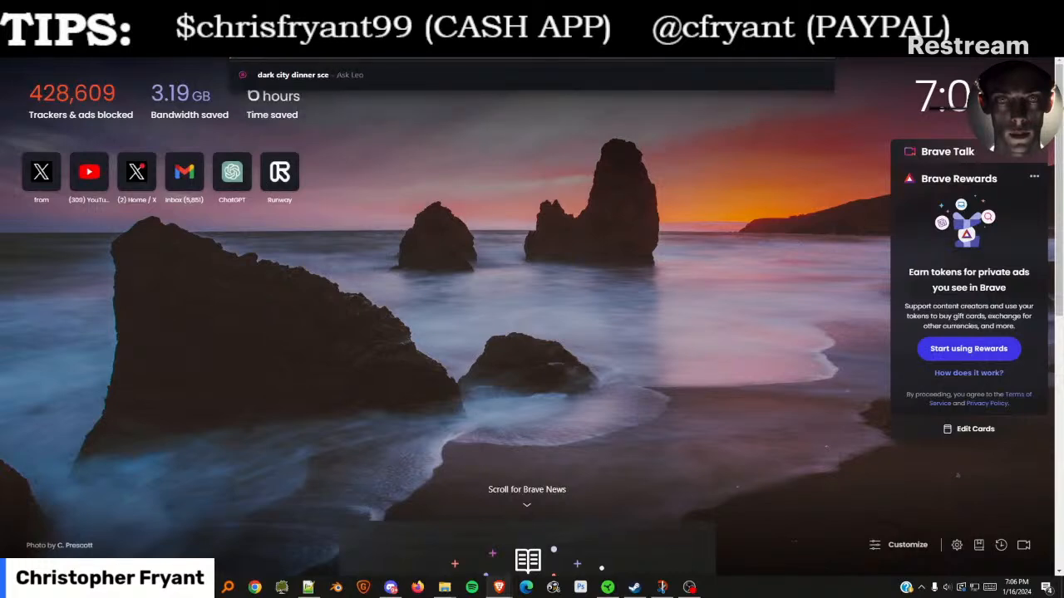
type("ne")
key("Return")
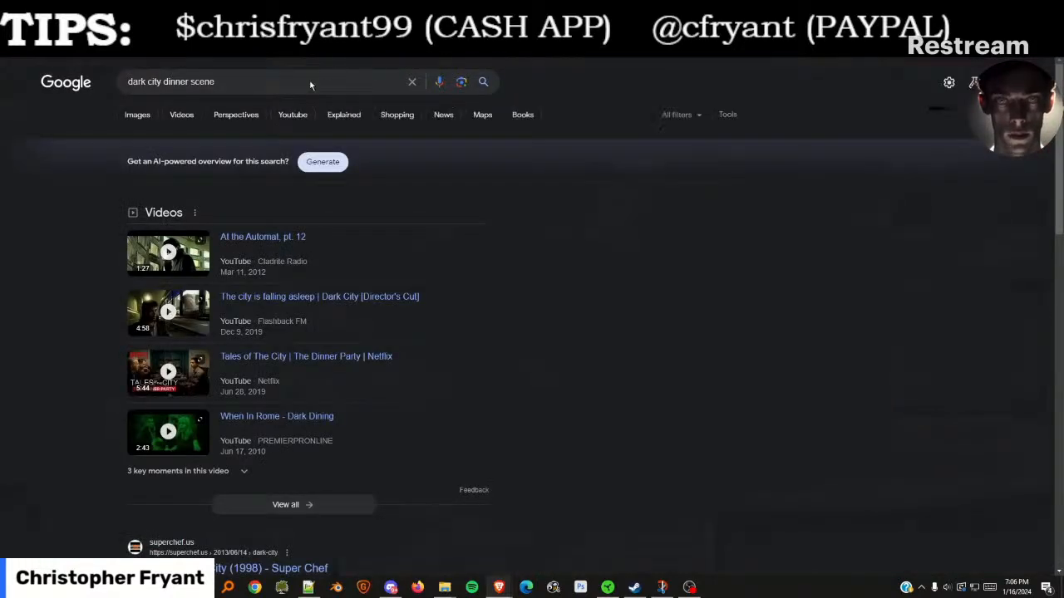
Show the image results and preview the FILMGRAB Dark City still of the long candlelit dining table
left_click(152, 122)
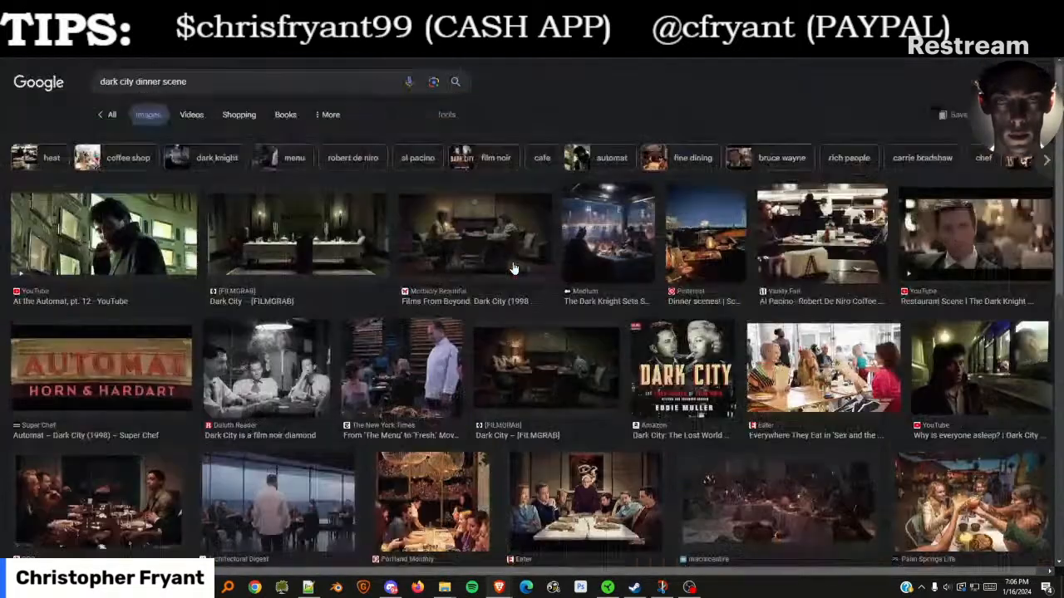
left_click(353, 243)
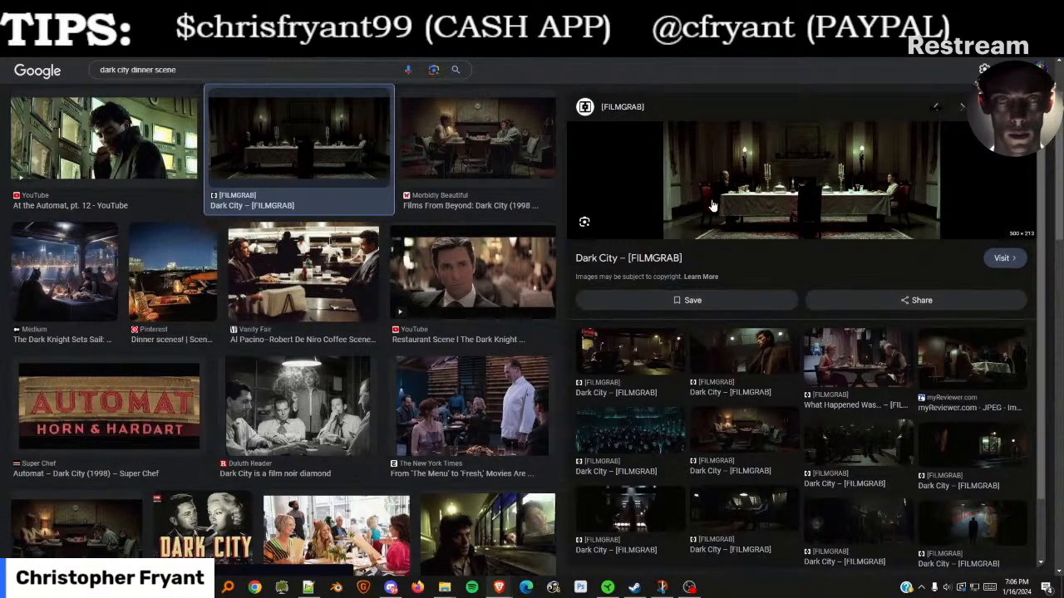
Open the FILMGRAB Dark City page in a new tab, browse its still gallery, and return to the image results
right_click(818, 184)
left_click(891, 191)
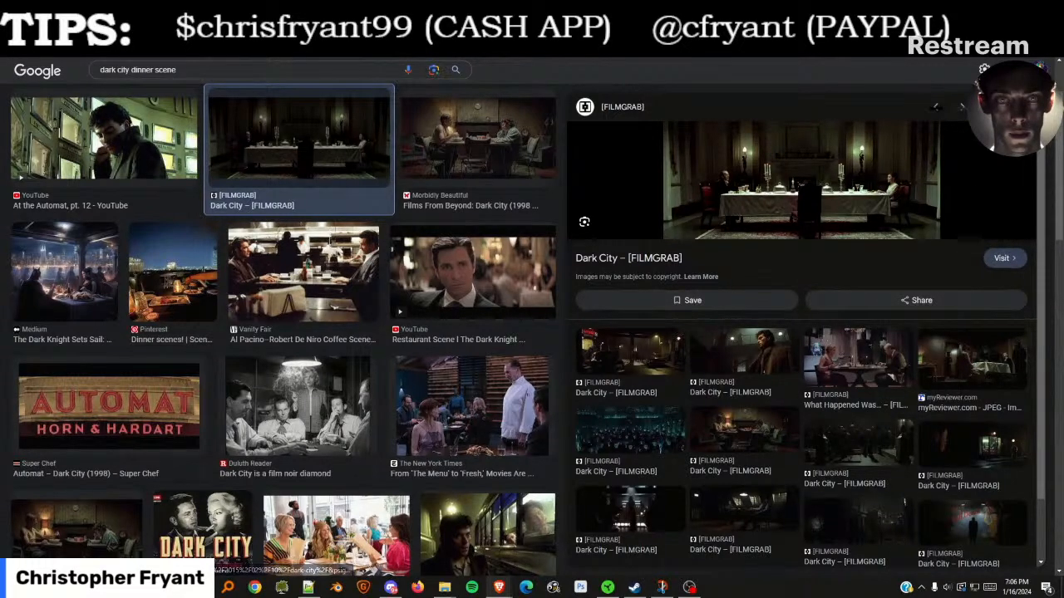
left_click(555, 10)
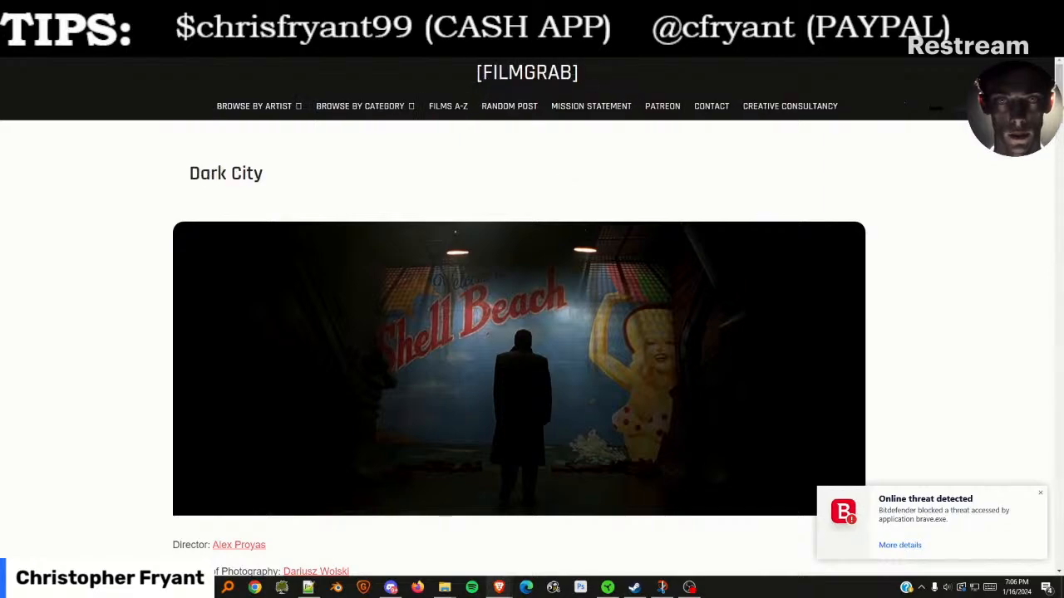
scroll(517, 335, "down", 8)
scroll(516, 336, "down", 8)
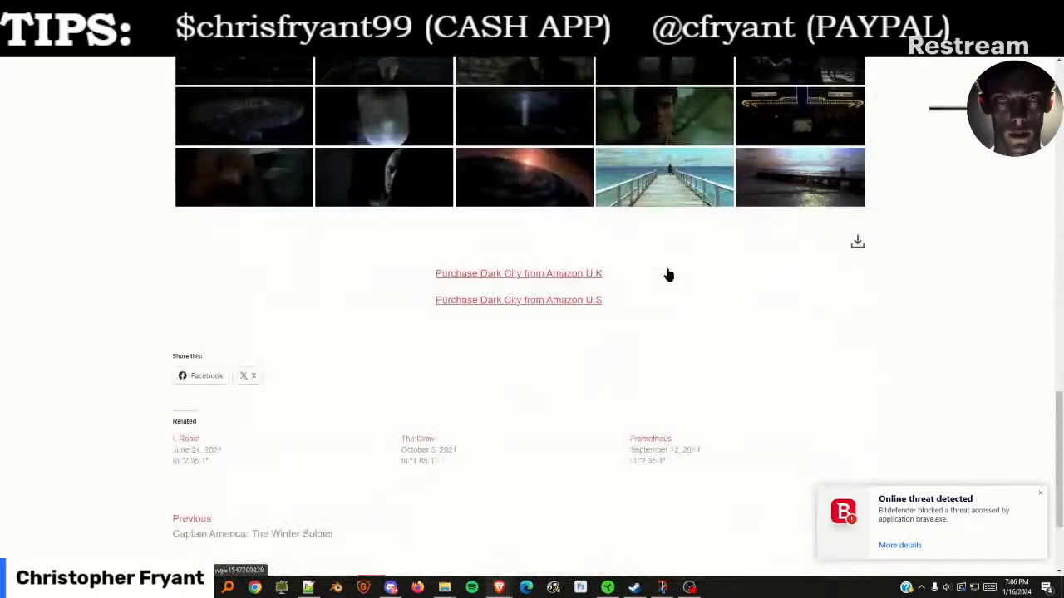
scroll(667, 275, "up", 5)
scroll(668, 275, "up", 4)
left_click(499, 10)
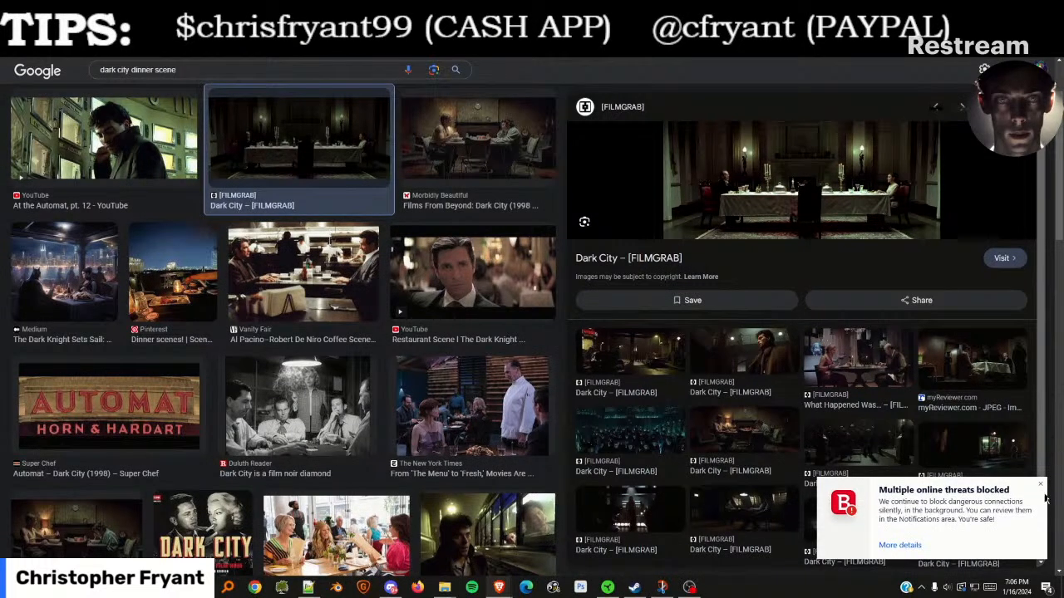
Dismiss the antivirus notification and look through more image results for the dark city dinner scene
left_click(1038, 486)
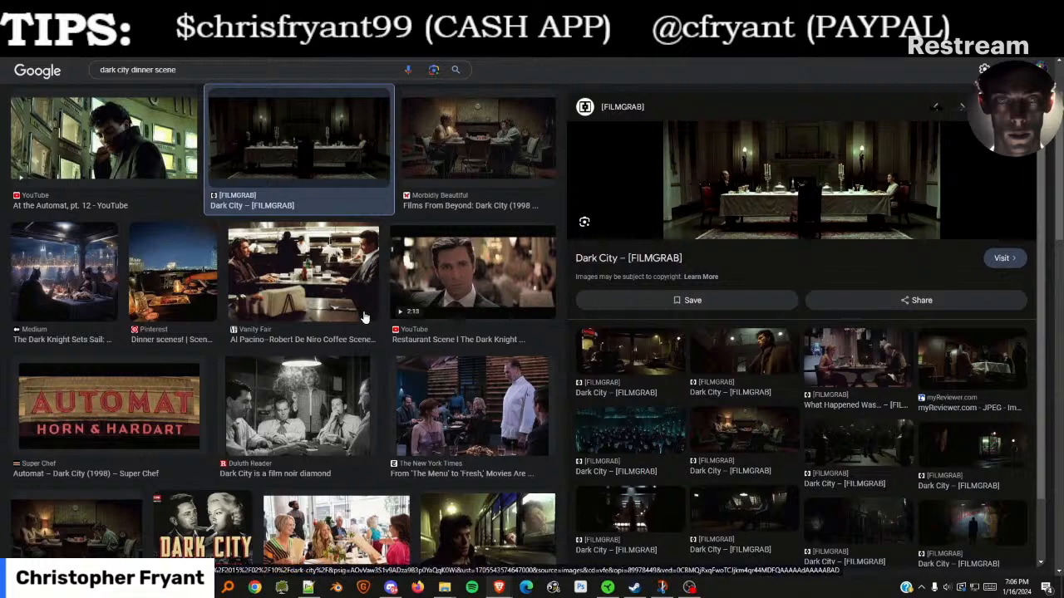
scroll(491, 356, "down", 2)
scroll(490, 356, "down", 3)
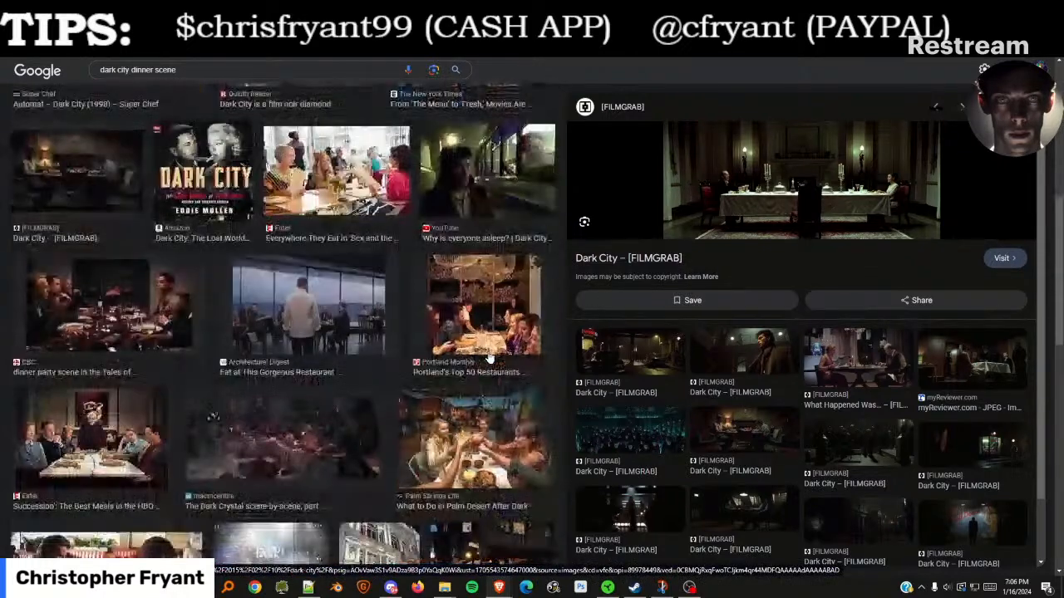
scroll(556, 333, "up", 2)
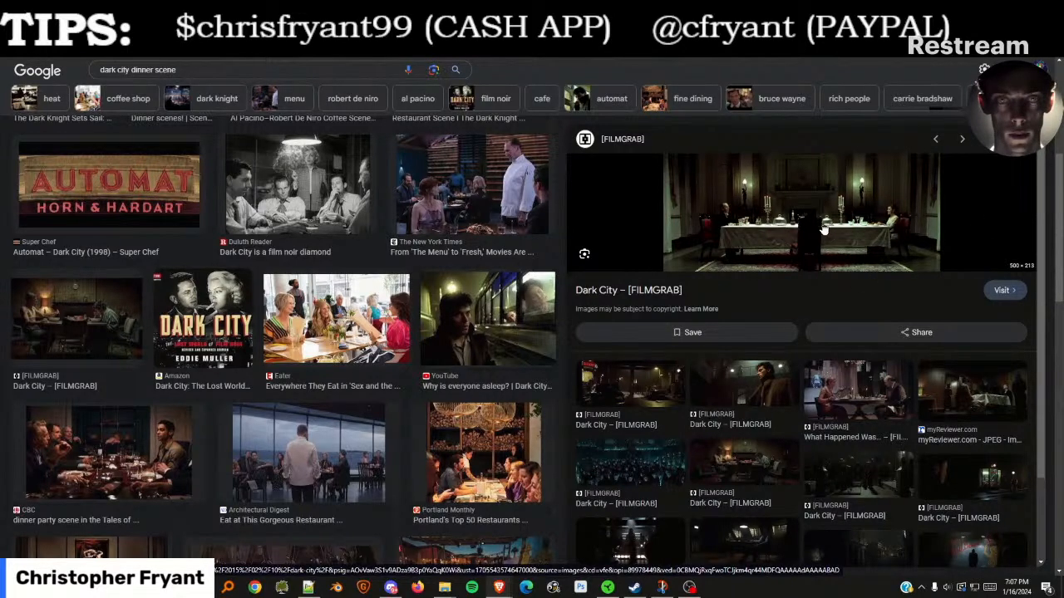
Return to the Runway Gen-2 session and replay the generated curling city clip from 7:01PM
left_click(640, 8)
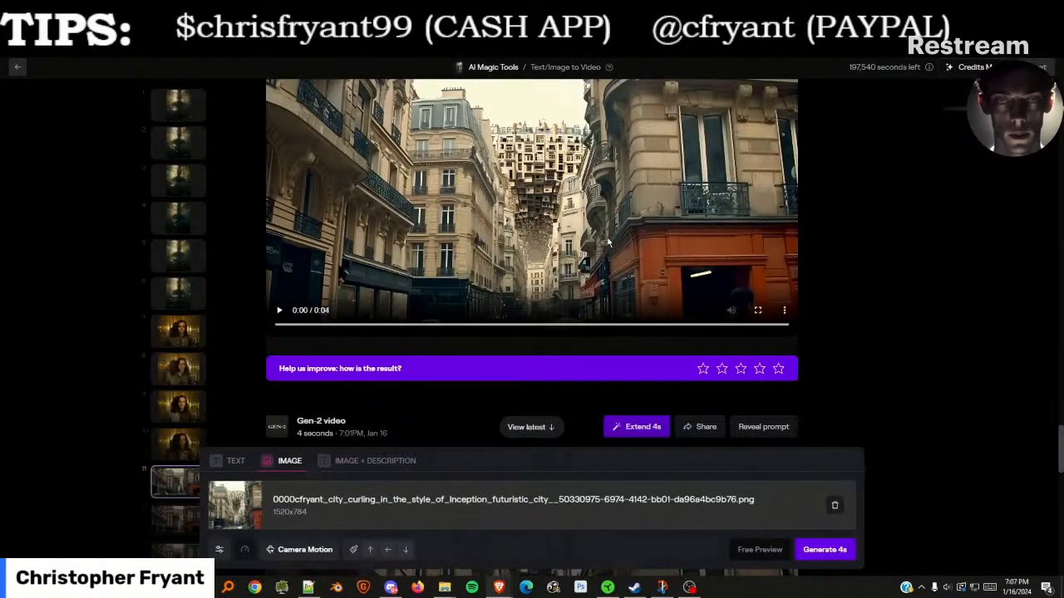
scroll(570, 177, "down", 1)
scroll(582, 214, "up", 1)
left_click(579, 215)
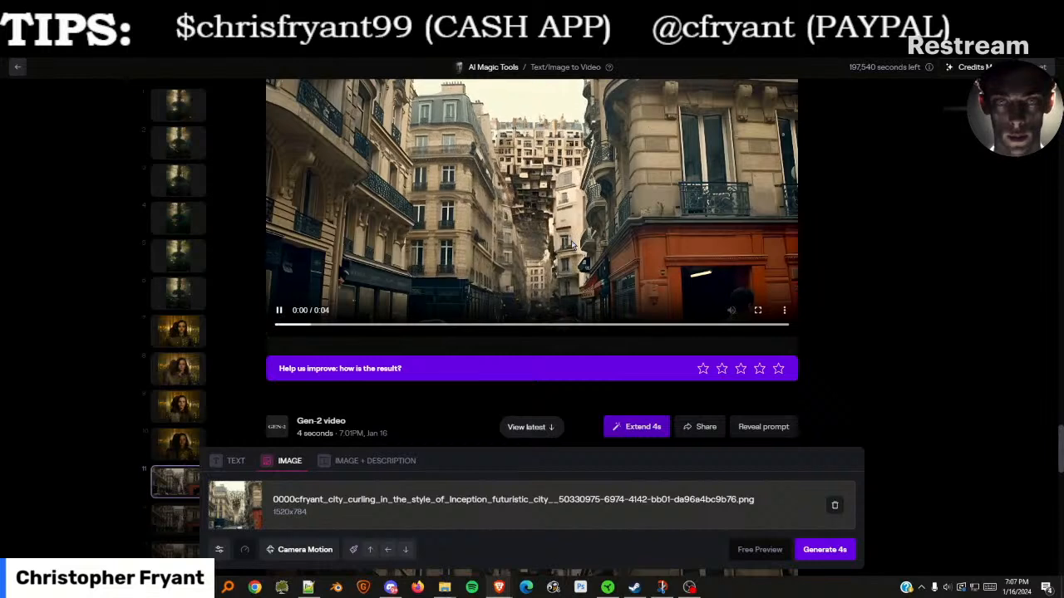
left_click(618, 211)
scroll(615, 215, "down", 5)
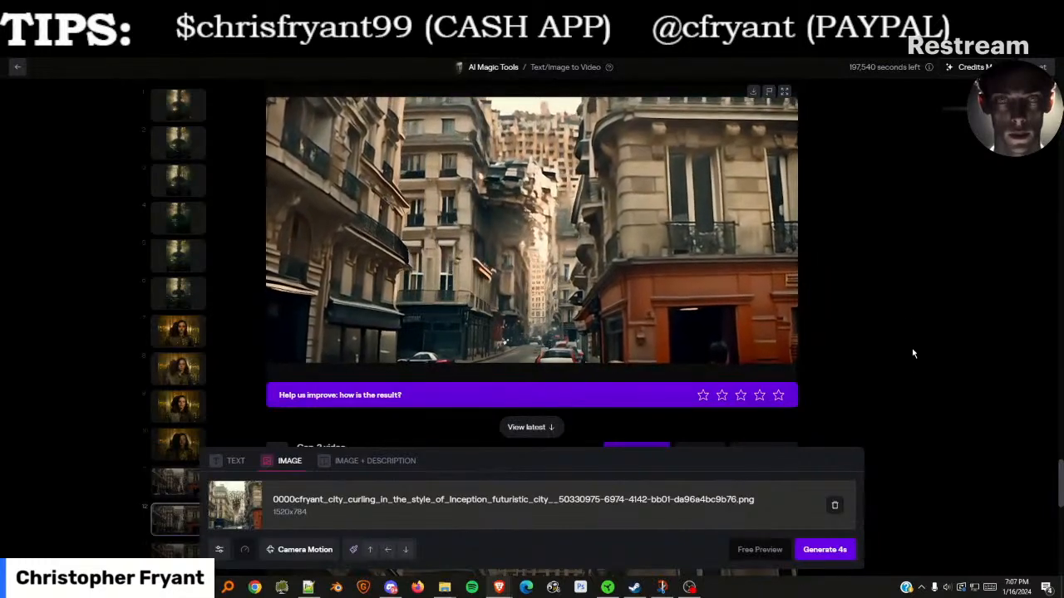
Download the following curling city clip as an MP4 file to the Downloads folder under its suggested name
mouse_move(639, 239)
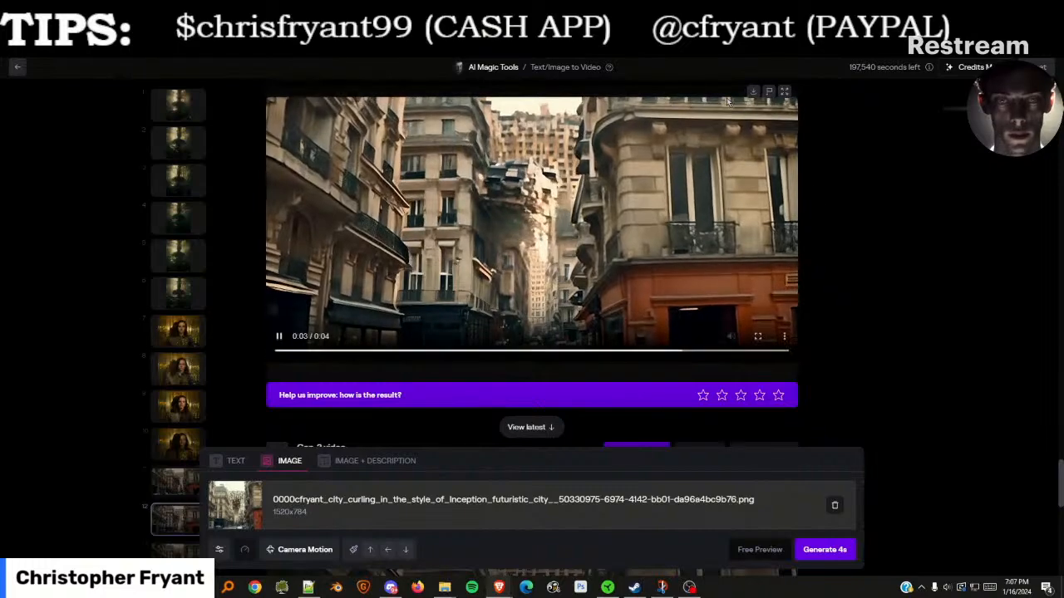
left_click(755, 93)
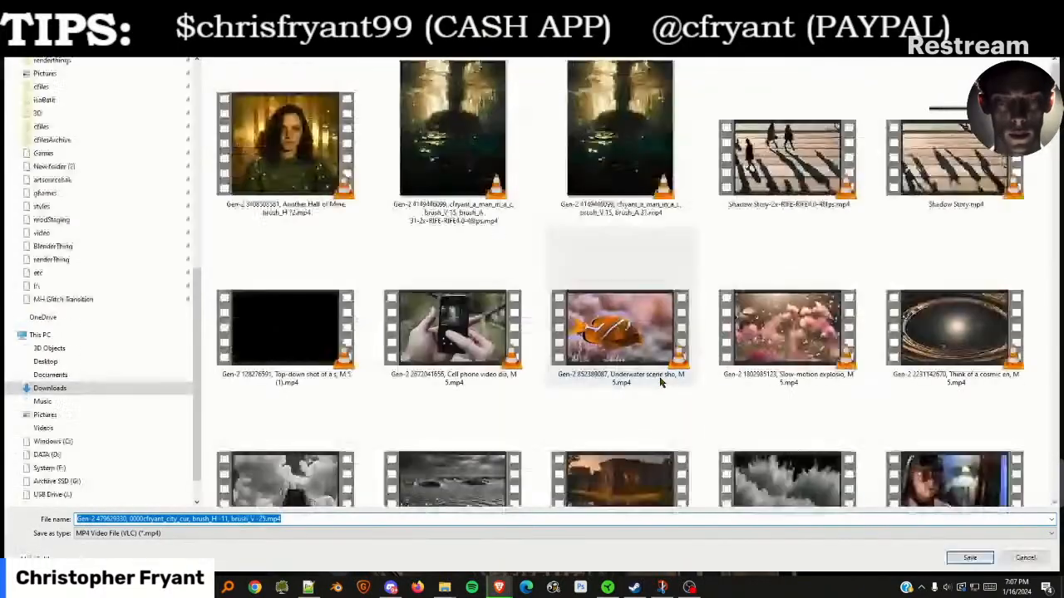
left_click(969, 557)
Review the remaining curling city clips and pause the latest one
scroll(577, 245, "down", 3)
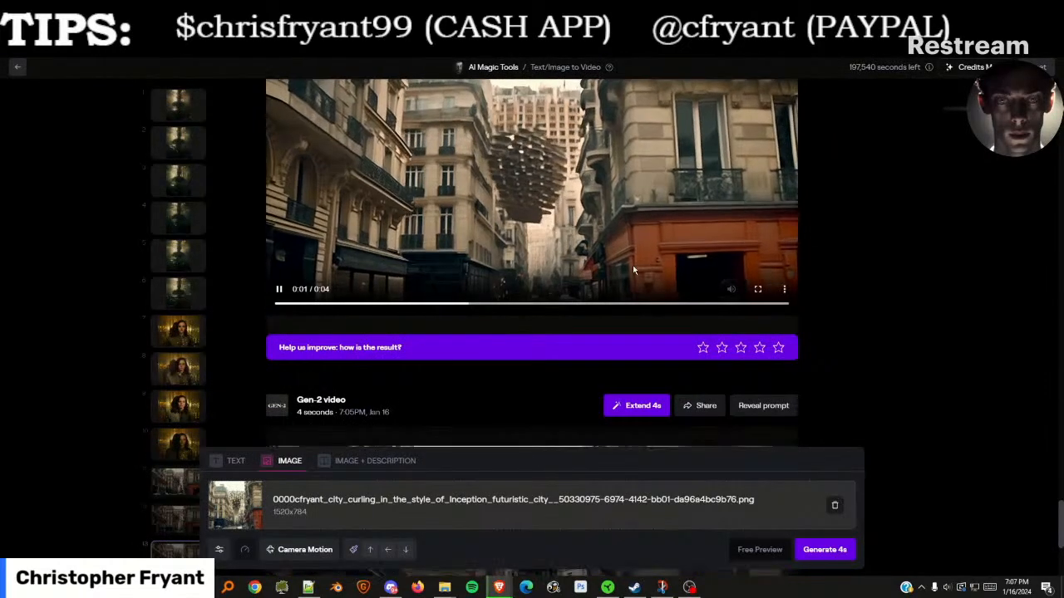
scroll(582, 250, "up", 1)
scroll(532, 252, "down", 4)
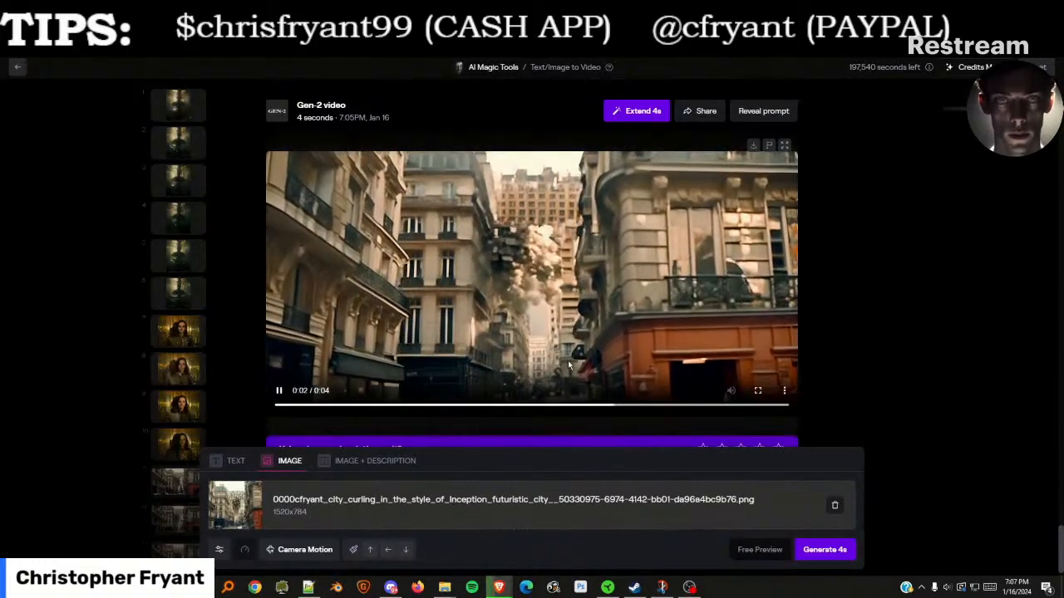
scroll(565, 336, "down", 1)
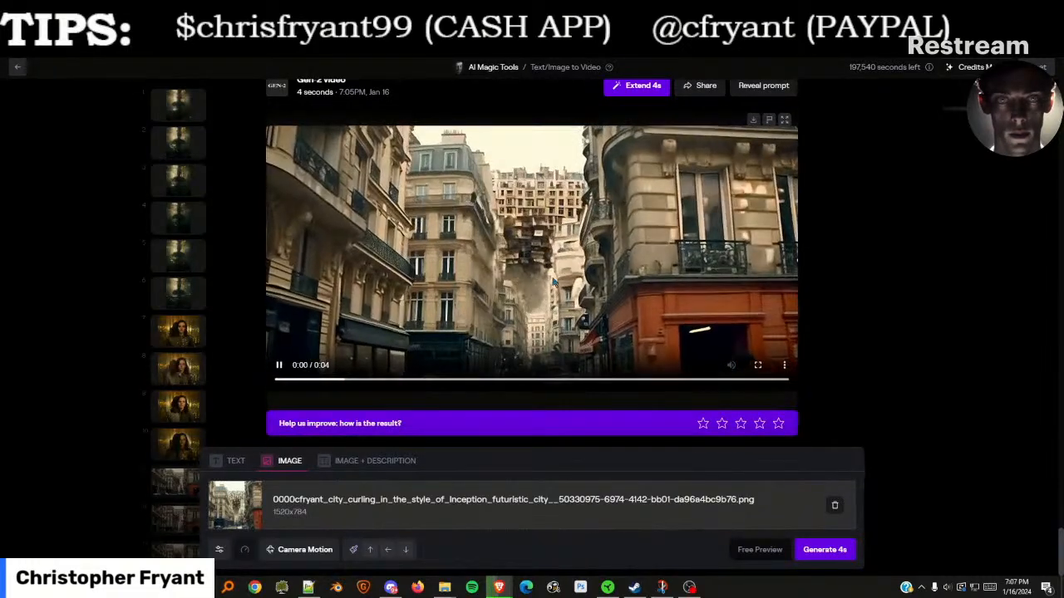
left_click(592, 308)
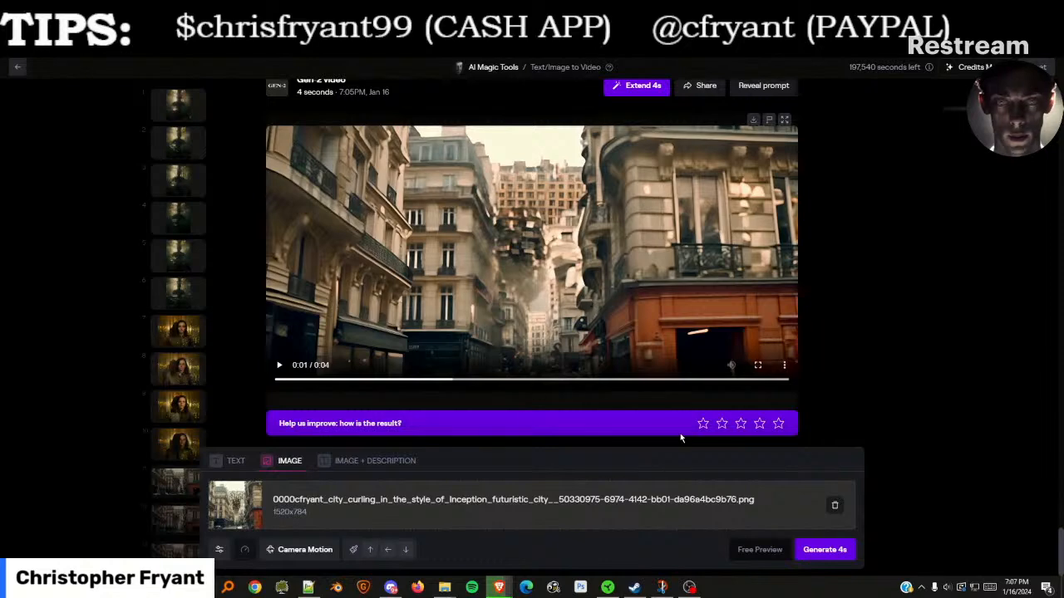
Replace the city source image with the light_emitting_from_his_head PNG showing a golden face in profile before a glowing triangle
left_click(833, 504)
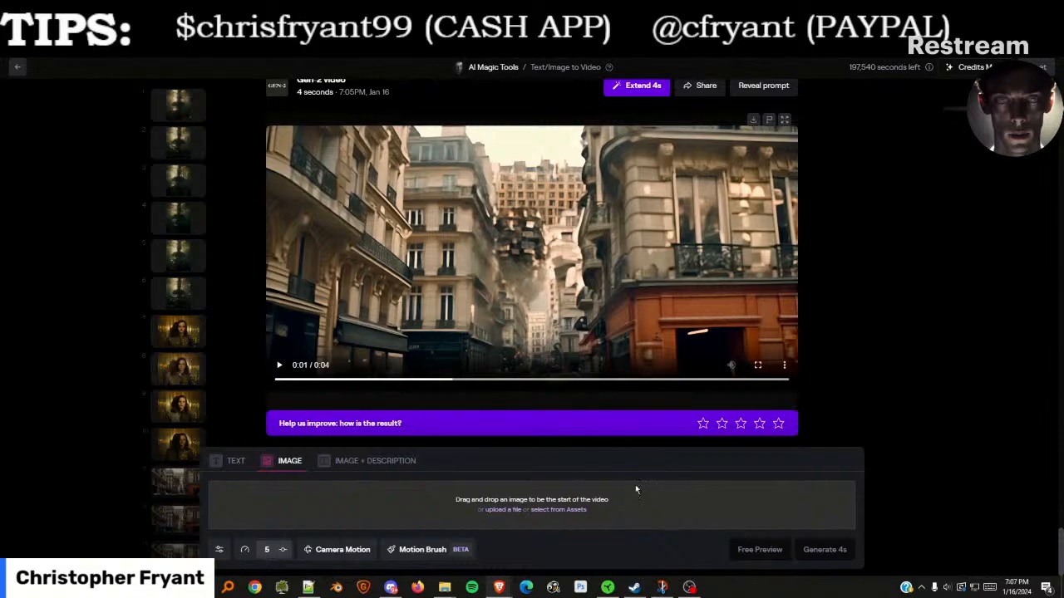
left_click(530, 455)
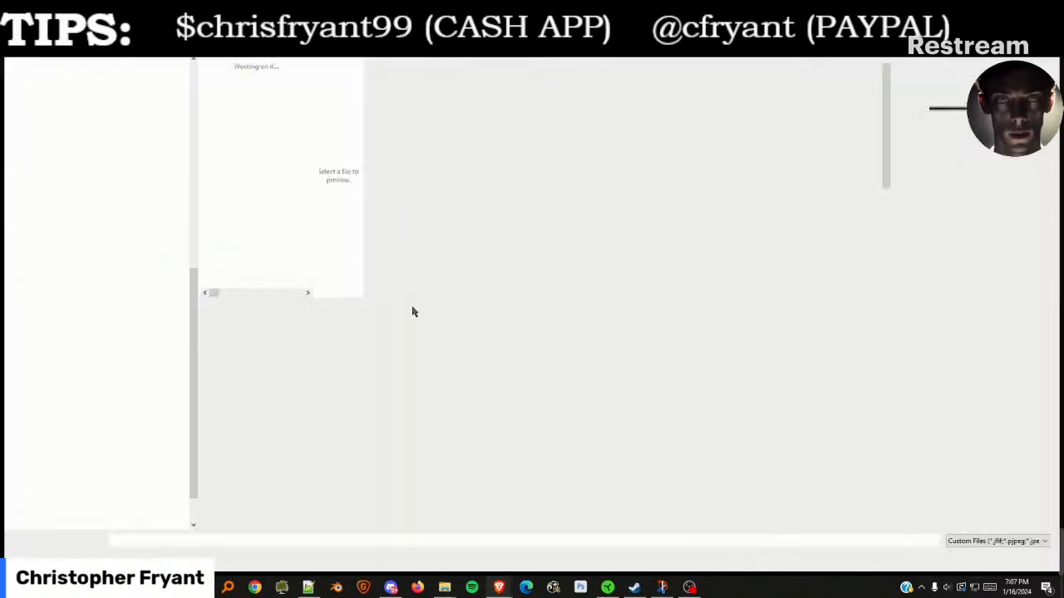
scroll(370, 266, "down", 10)
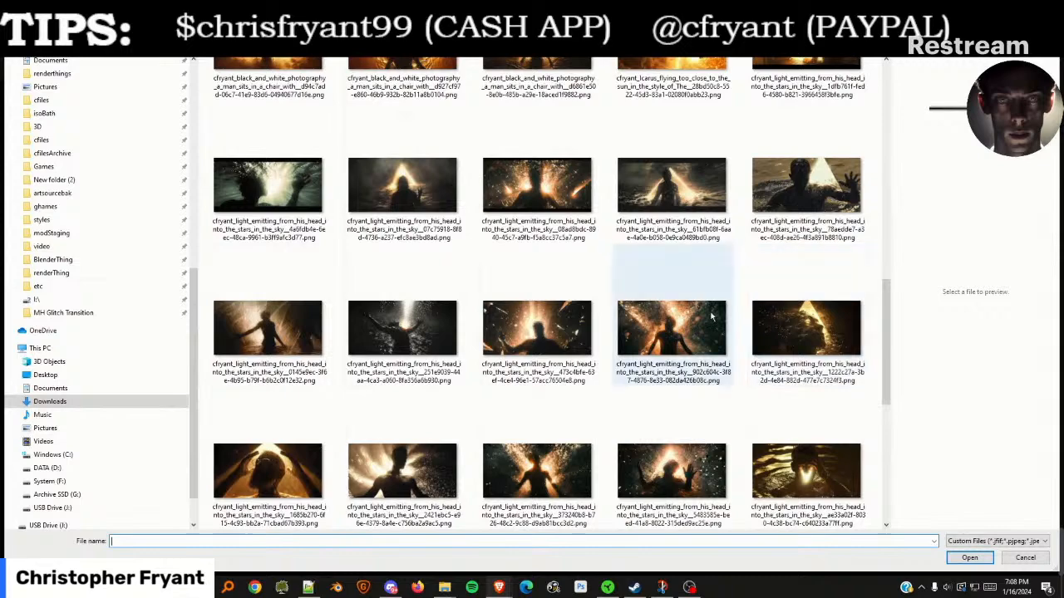
scroll(748, 291, "down", 5)
scroll(695, 286, "up", 3)
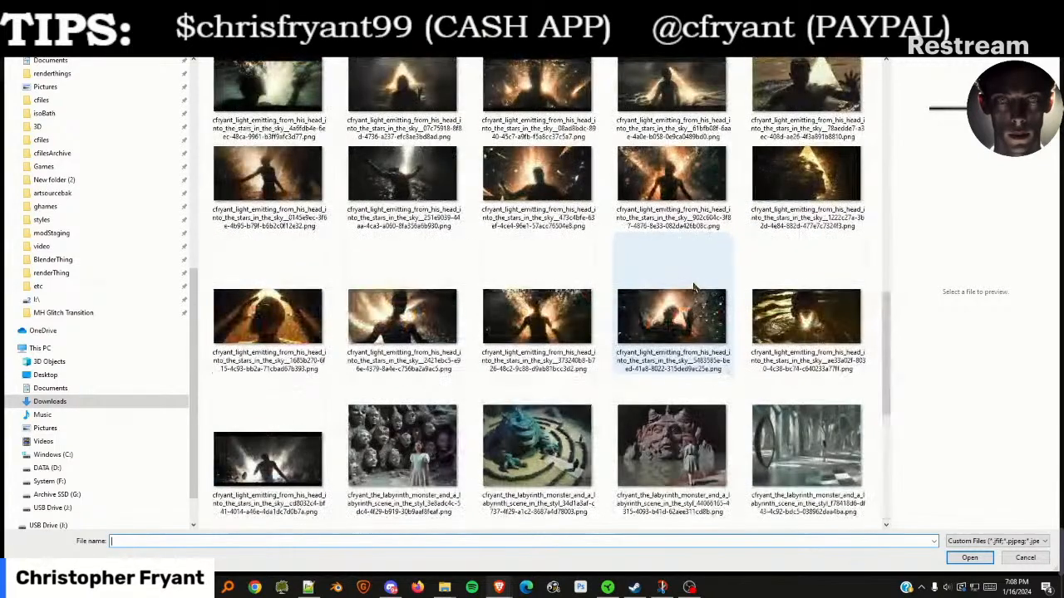
scroll(695, 288, "down", 3)
scroll(695, 288, "up", 3)
scroll(690, 290, "down", 3)
scroll(715, 293, "up", 10)
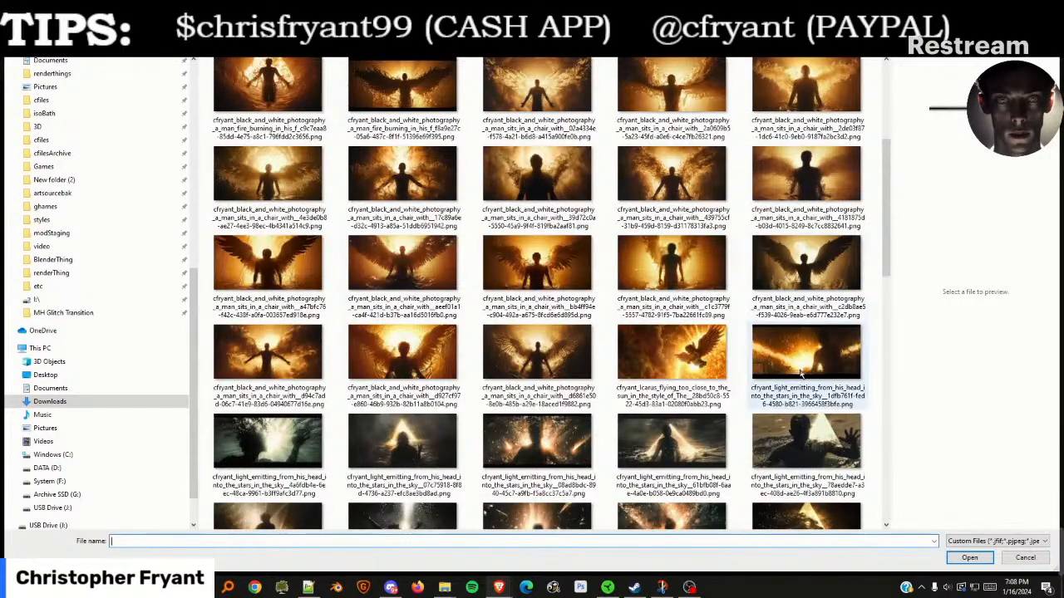
scroll(802, 374, "down", 3)
left_click(805, 267)
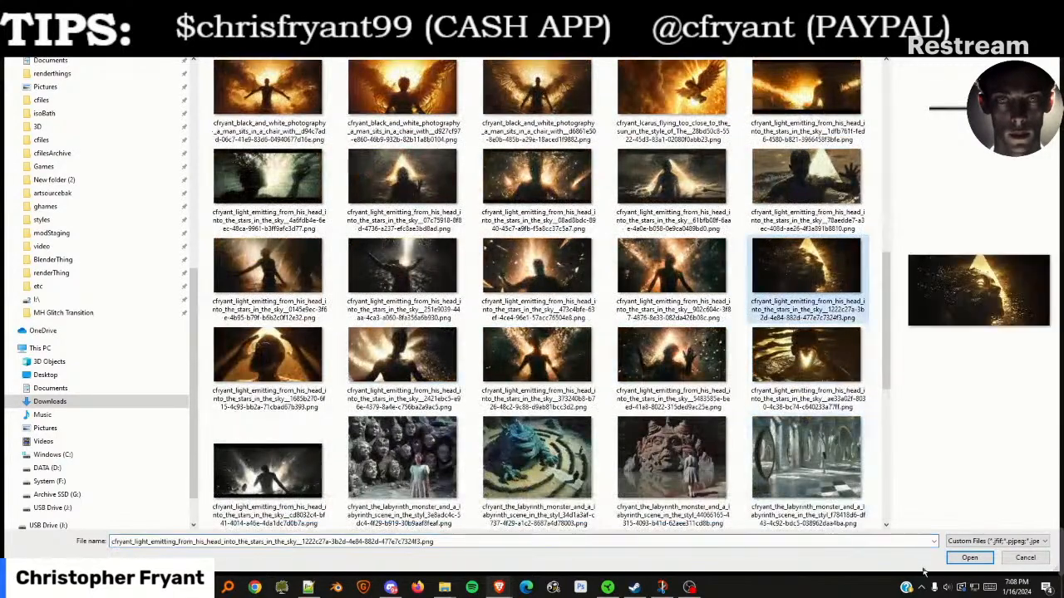
left_click(969, 557)
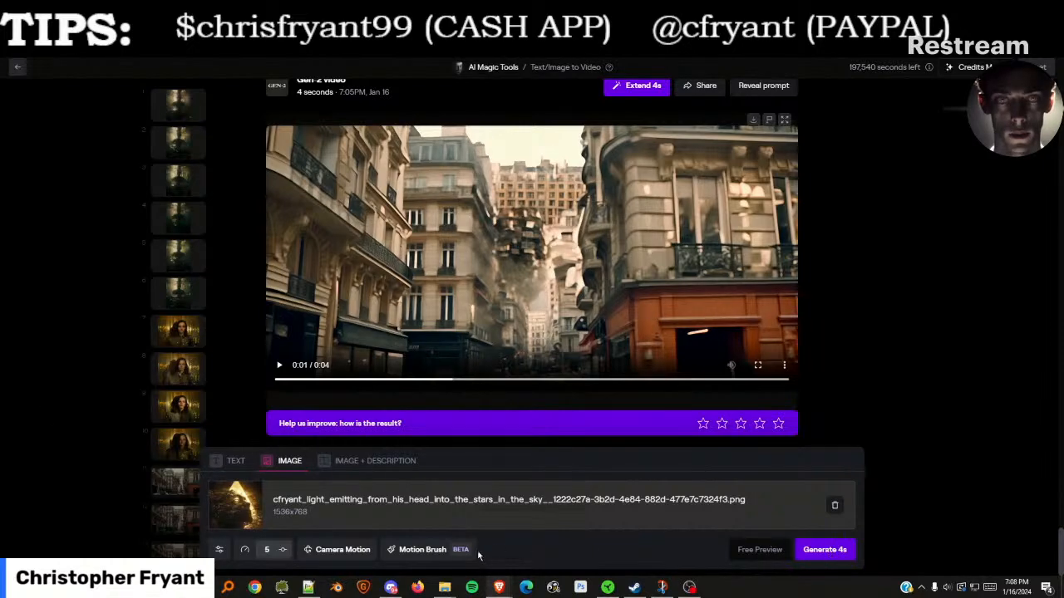
Start Motion Brush, set the brush to its largest size, and paint Brush 1 over the sparks behind the head
left_click(421, 550)
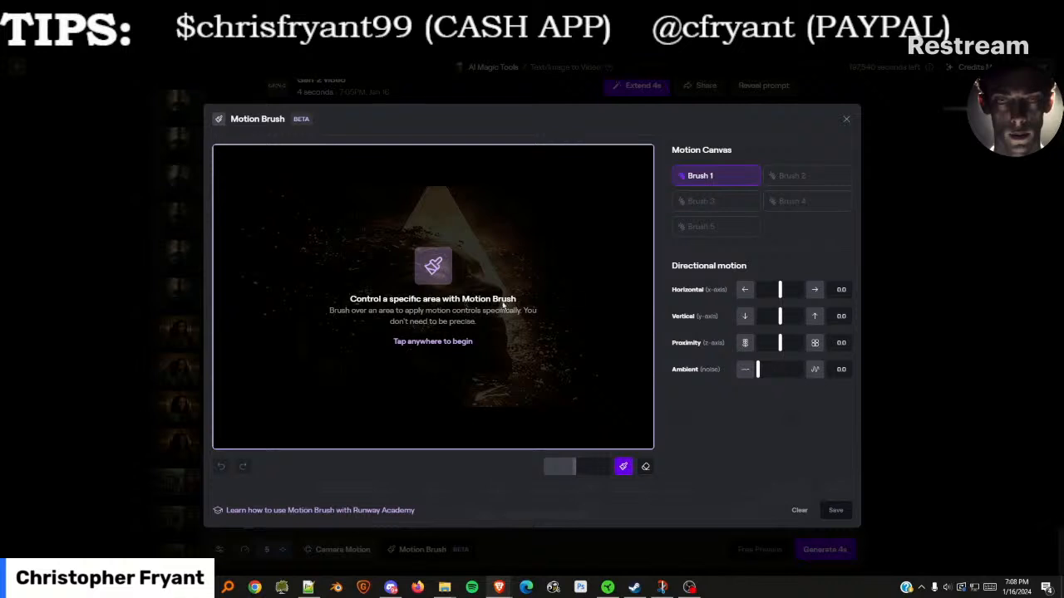
left_click(432, 268)
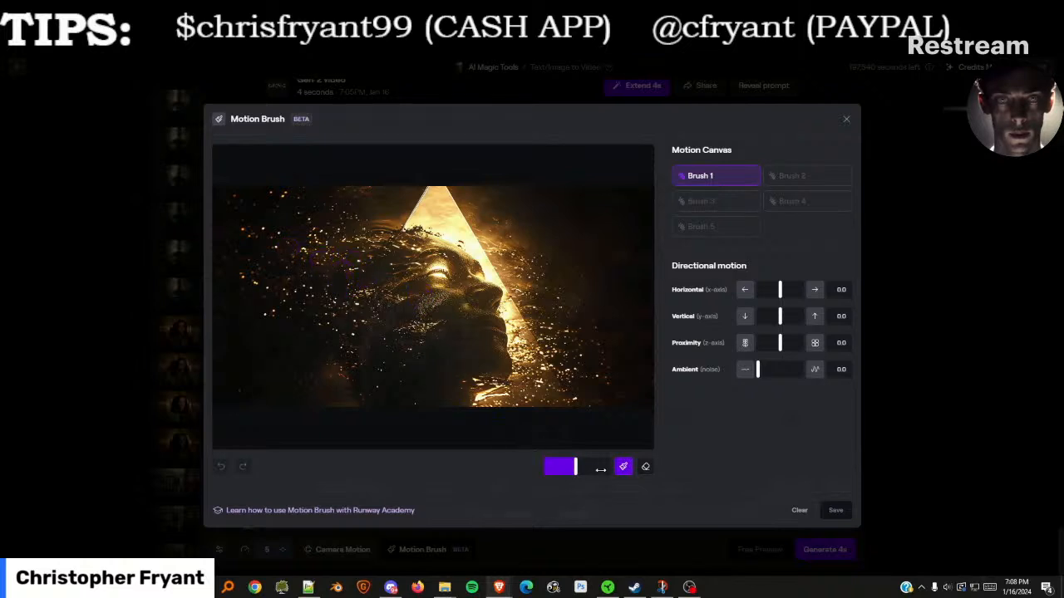
left_click_drag(575, 465, 608, 466)
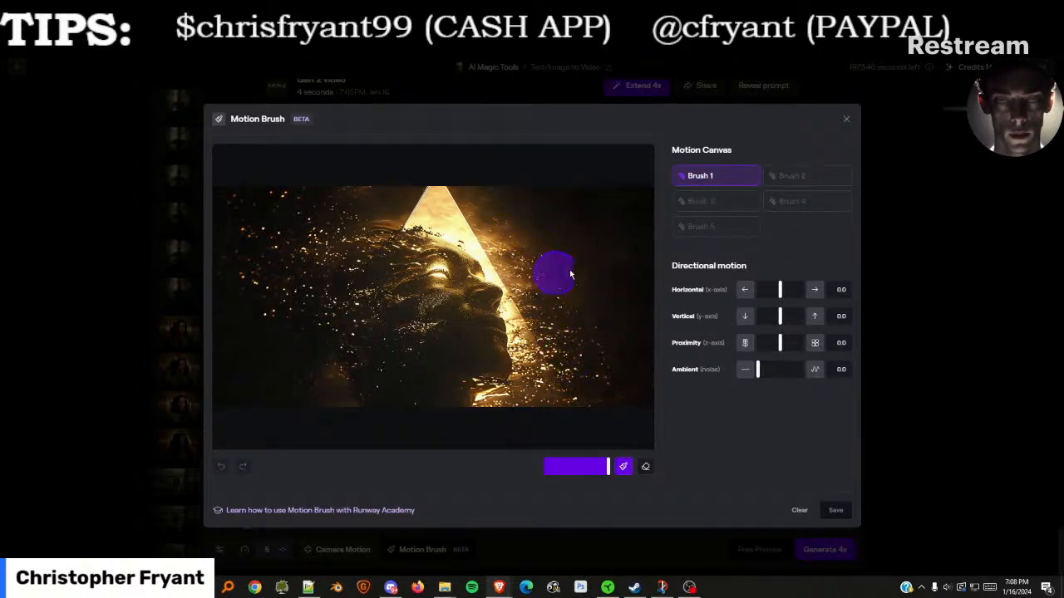
left_click_drag(380, 287, 255, 254)
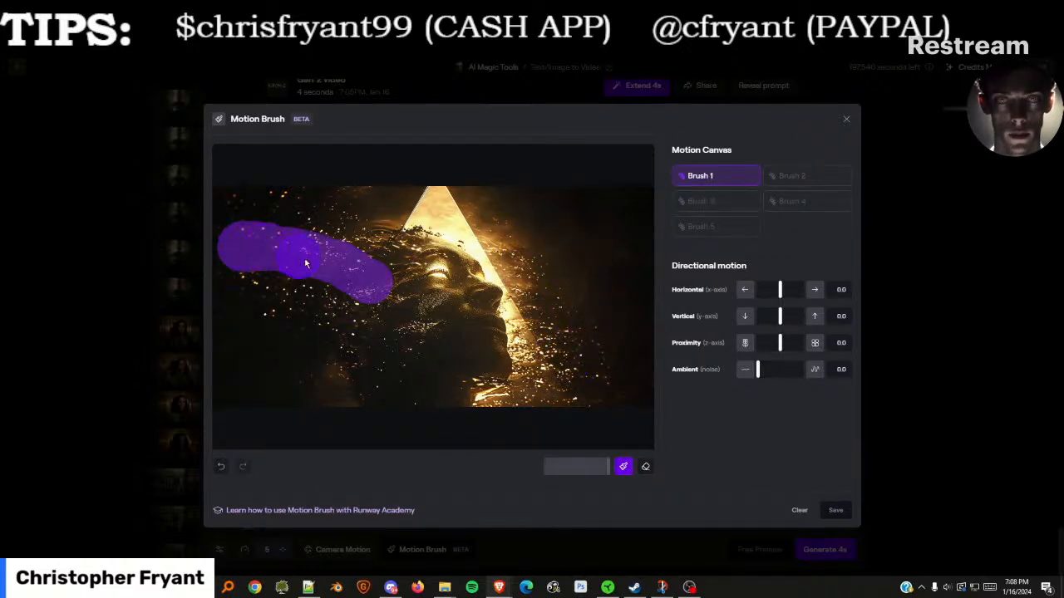
mouse_move(363, 264)
left_mouse_down()
mouse_move(326, 259)
mouse_move(372, 263)
mouse_move(278, 229)
mouse_move(286, 246)
mouse_move(323, 255)
mouse_move(270, 226)
mouse_move(330, 244)
mouse_move(305, 251)
left_mouse_up()
mouse_move(354, 306)
left_mouse_down()
mouse_move(250, 273)
mouse_move(358, 316)
mouse_move(255, 277)
mouse_move(340, 305)
mouse_move(344, 318)
mouse_move(327, 308)
mouse_move(330, 356)
left_mouse_up()
left_click_drag(310, 319, 236, 291)
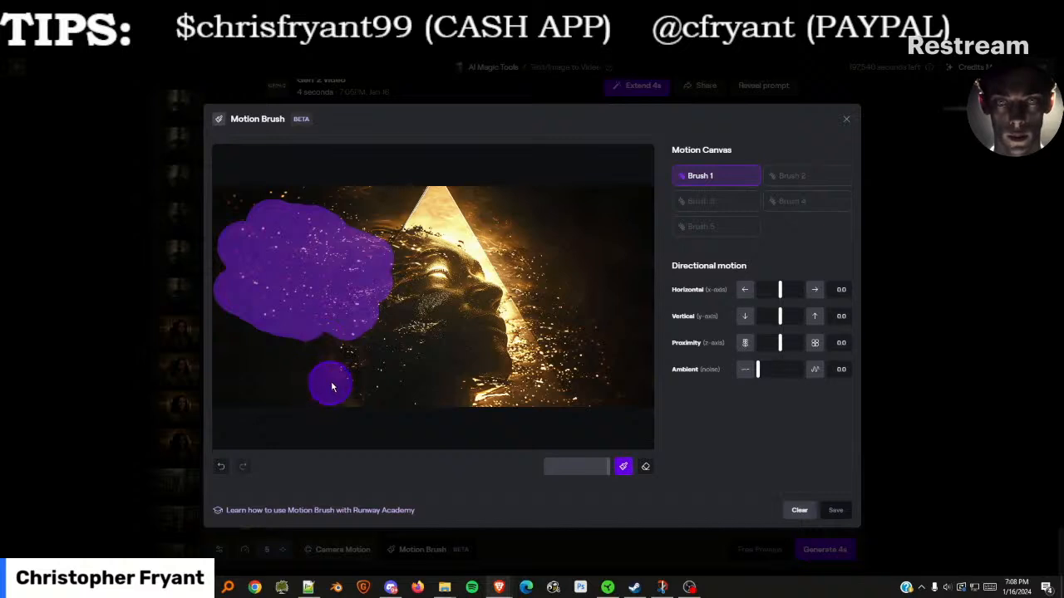
mouse_move(330, 377)
left_mouse_down()
mouse_move(264, 333)
mouse_move(290, 357)
mouse_move(306, 353)
mouse_move(256, 343)
mouse_move(246, 304)
left_mouse_up()
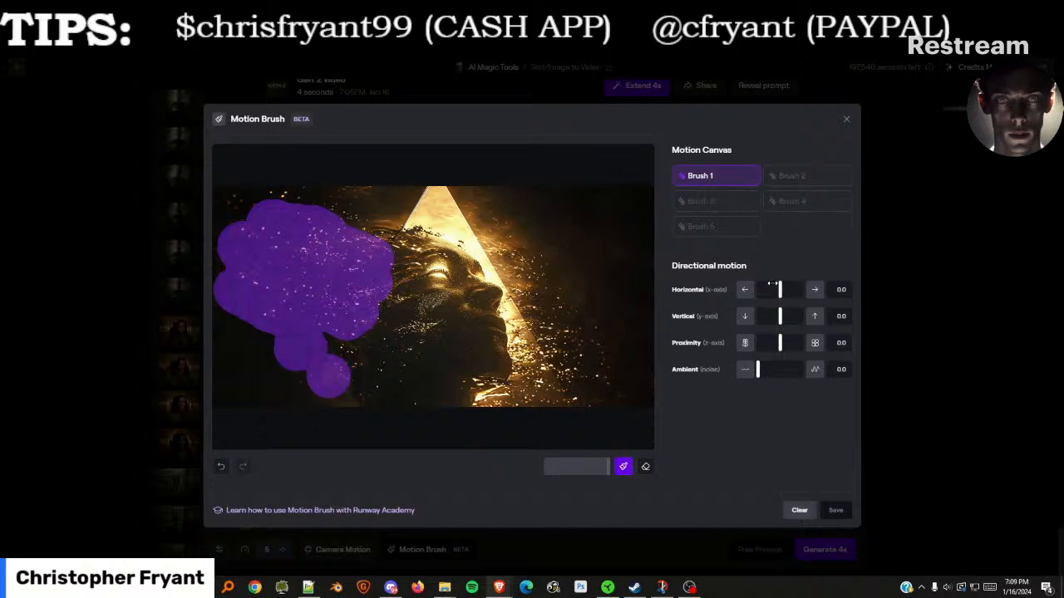
Set Brush 1's directional motion to -2.5 horizontal and 2.1 vertical
left_click_drag(780, 290, 775, 296)
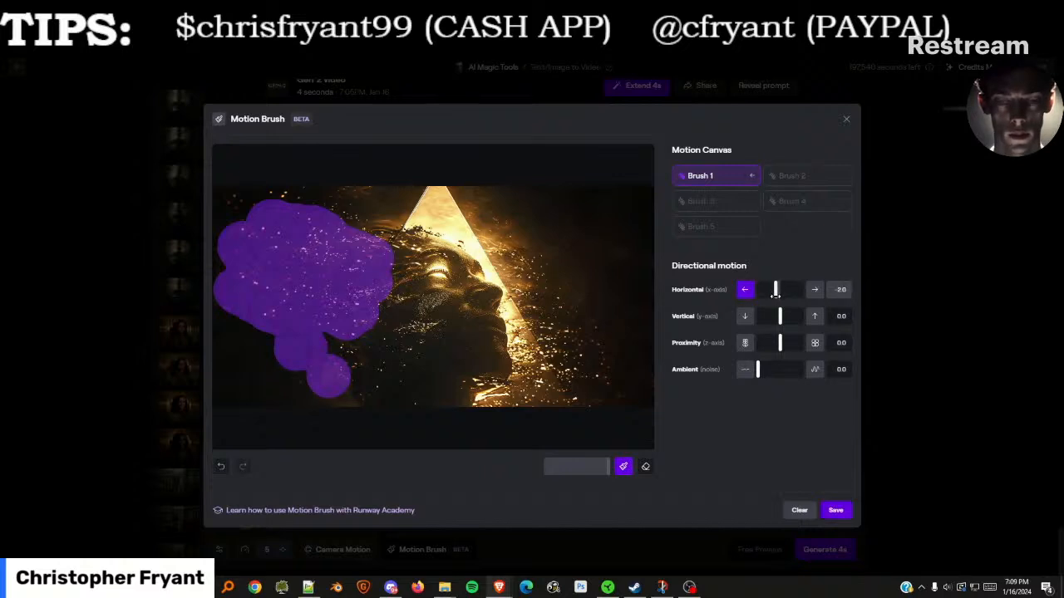
left_click_drag(774, 296, 774, 296)
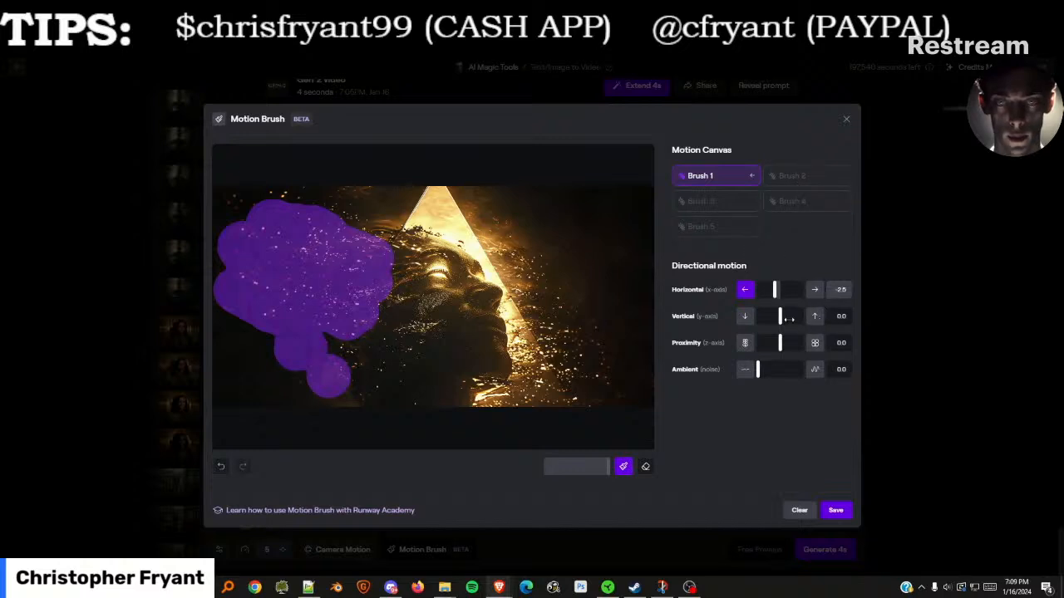
left_click_drag(780, 317, 784, 320)
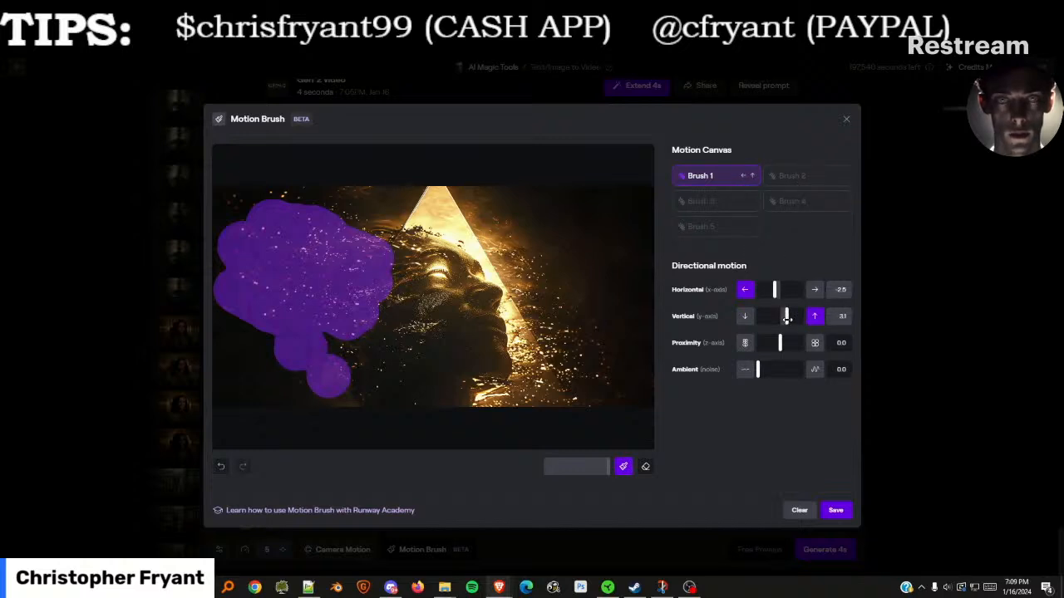
left_click_drag(786, 319, 784, 320)
Switch to Brush 2, reduce the brush size, and paint over the sparks in front of the forehead beside the triangle's edge
left_click(811, 178)
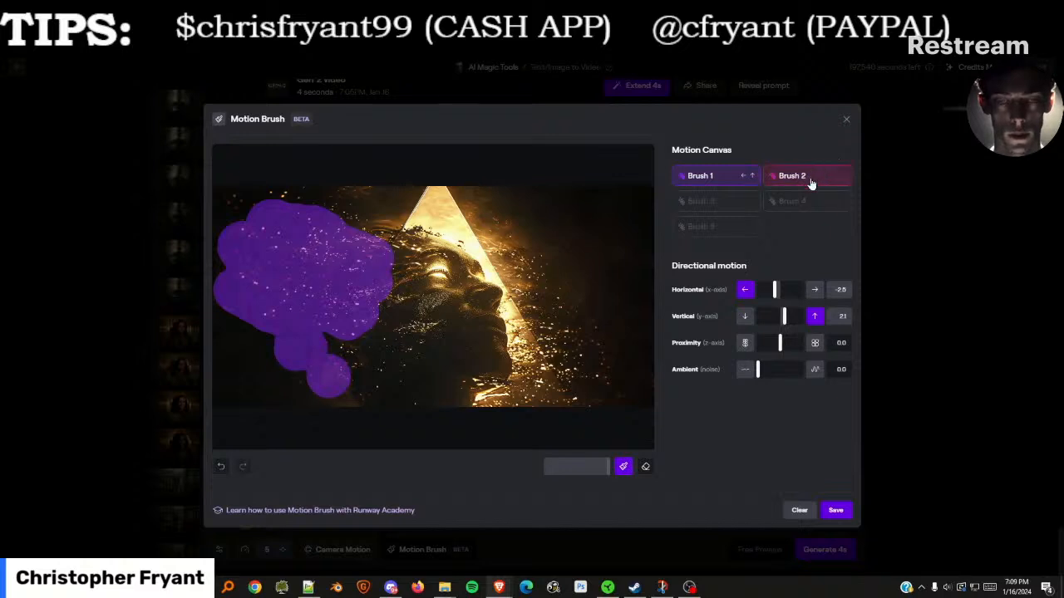
left_click(812, 183)
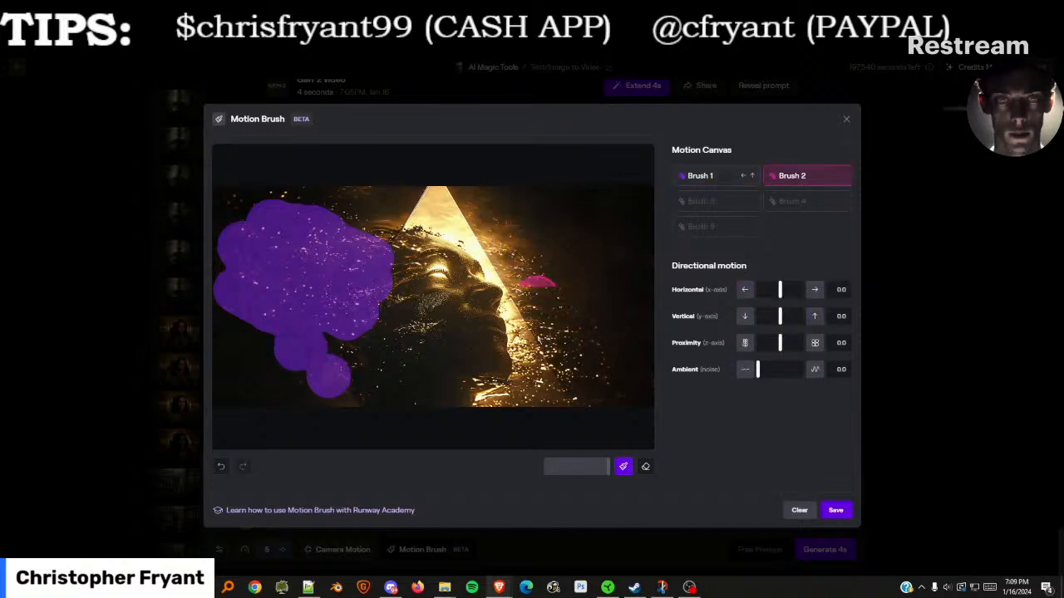
left_click_drag(609, 467, 586, 466)
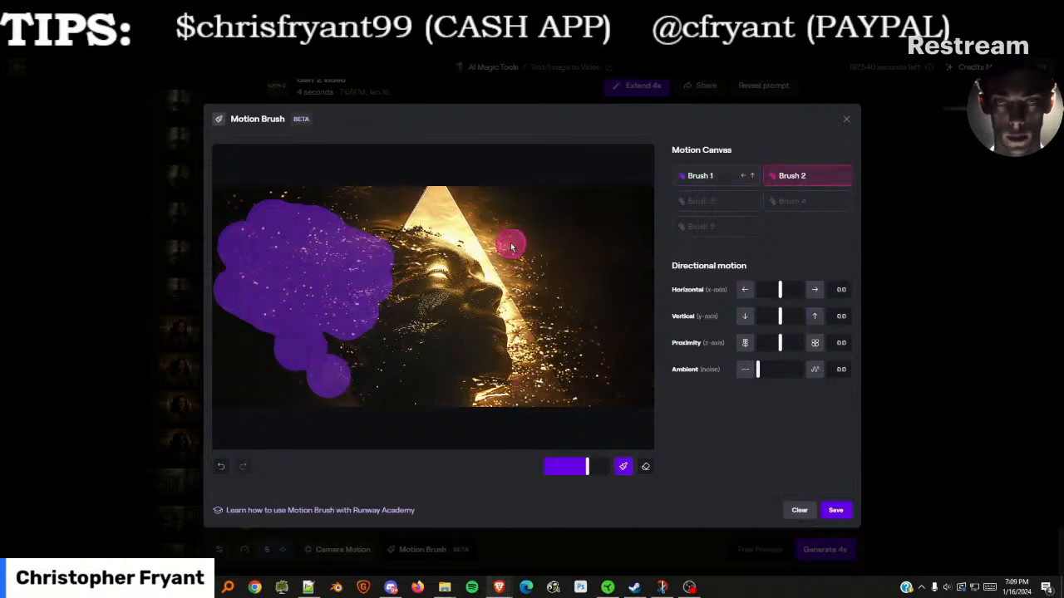
left_click_drag(506, 241, 534, 268)
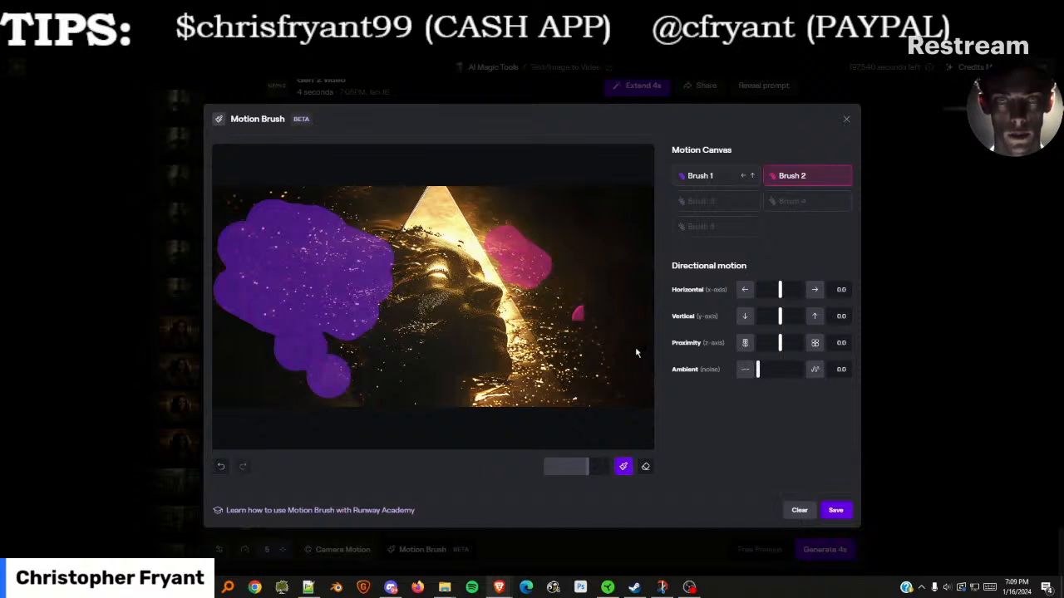
Set Brush 2 to 1.5 horizontal, 2.4 vertical and 1.1 ambient motion, and set Brush 1's ambient noise to 0.8
left_click(716, 204)
left_click_drag(779, 288, 781, 320)
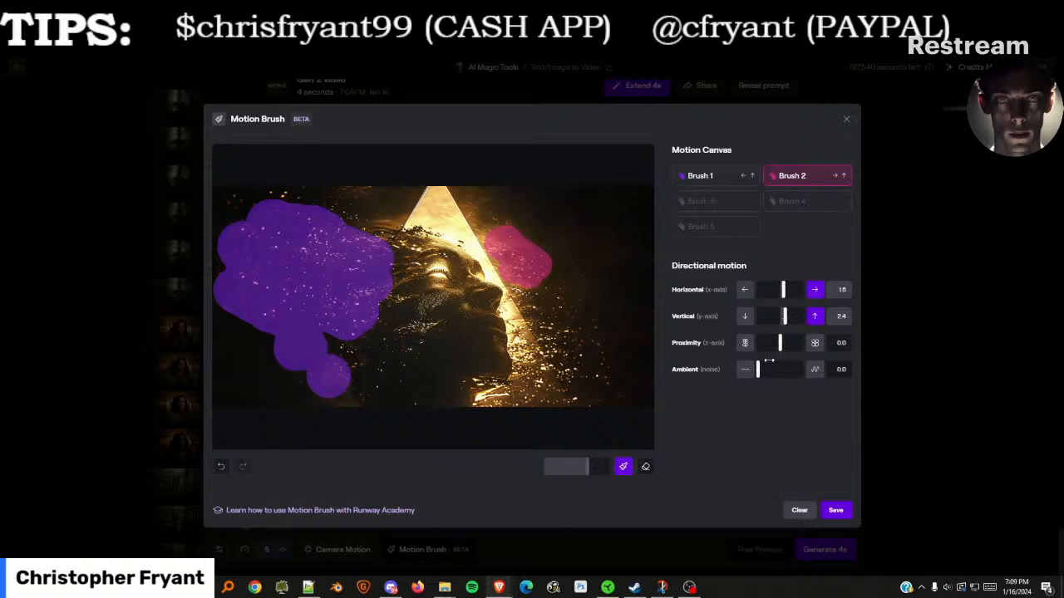
left_click_drag(759, 370, 761, 369)
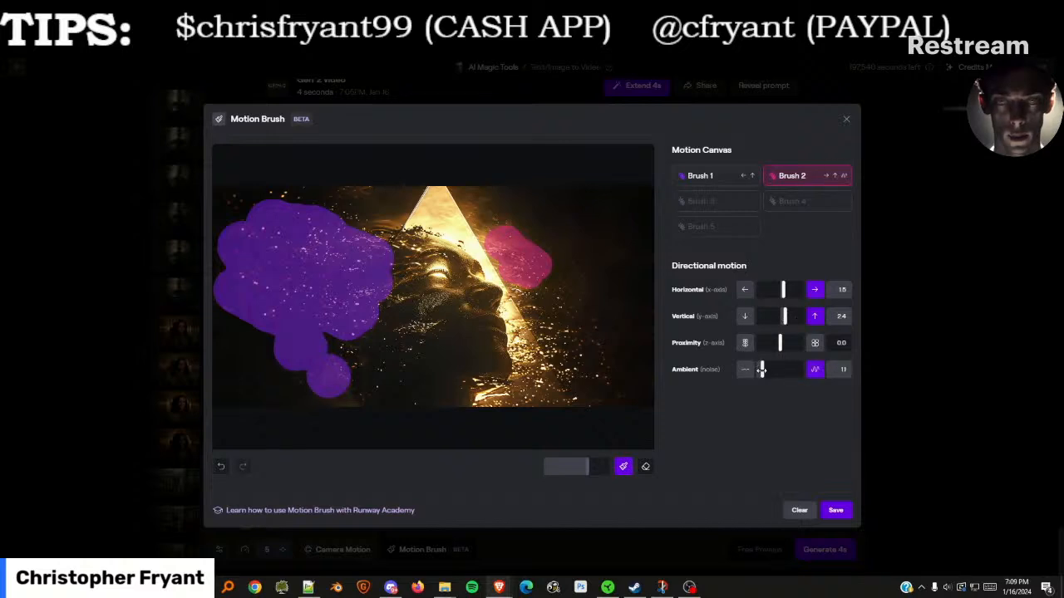
left_click(717, 176)
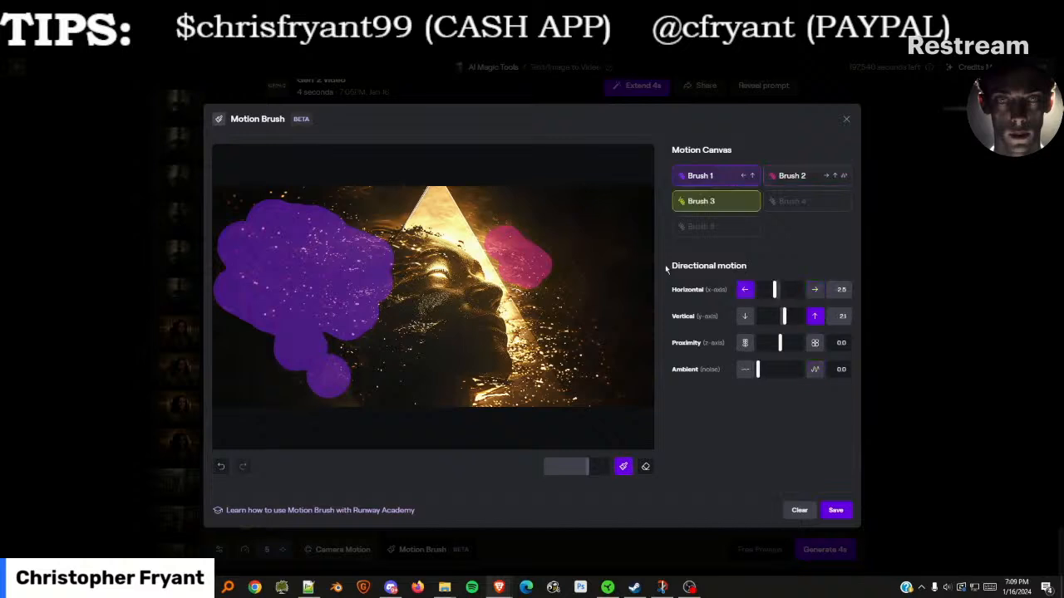
left_click(760, 372)
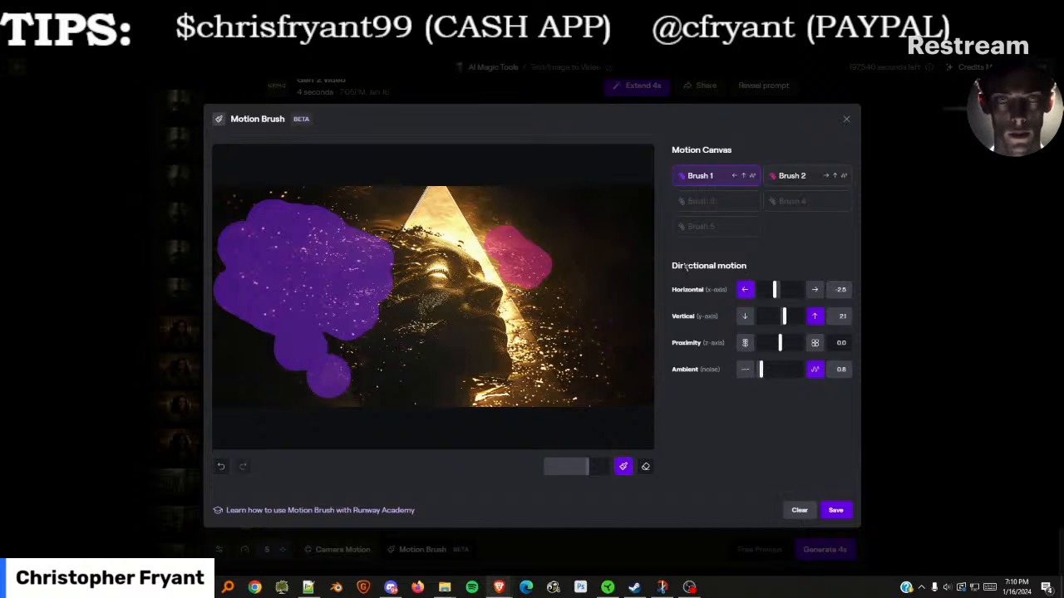
Paint Brush 3 over the sparks in front of the chin and neck, undoing the first horizontal stroke
left_click(696, 202)
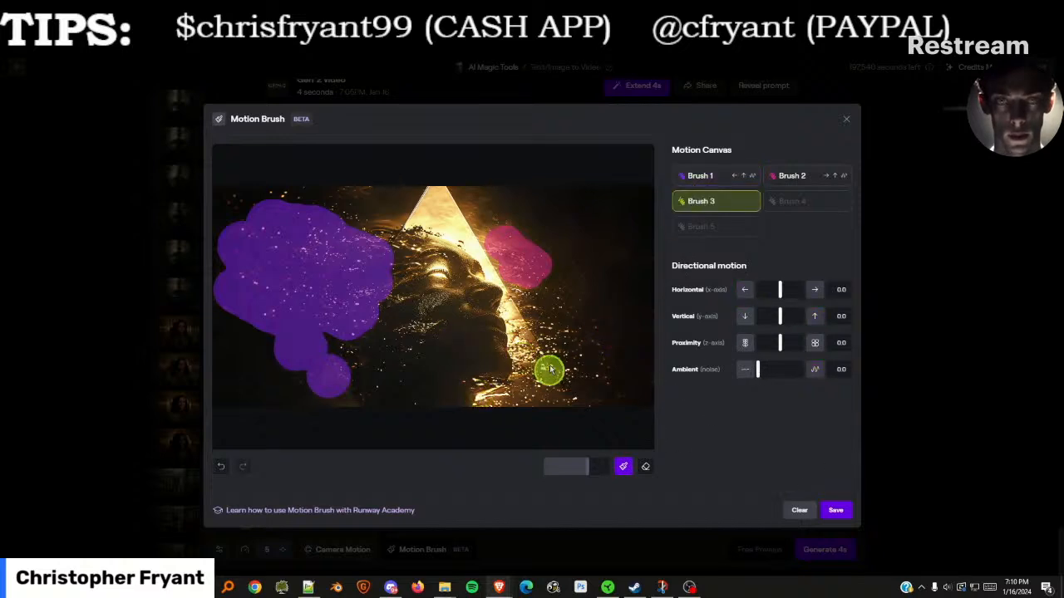
left_click_drag(522, 337, 586, 339)
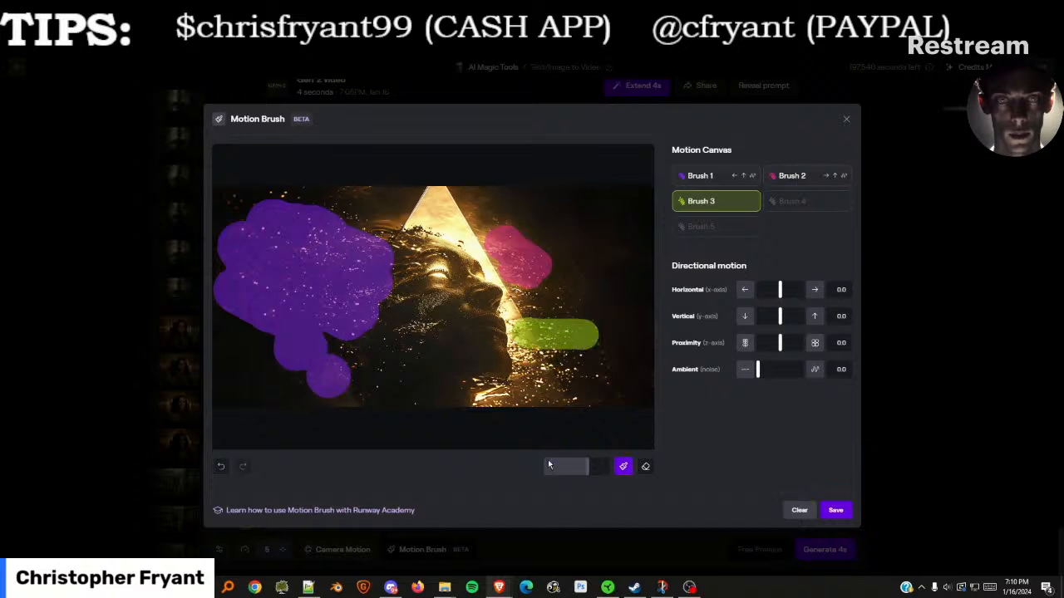
left_click(219, 468)
mouse_move(557, 331)
left_mouse_down()
mouse_move(575, 335)
mouse_move(570, 349)
mouse_move(595, 376)
mouse_move(586, 369)
left_mouse_up()
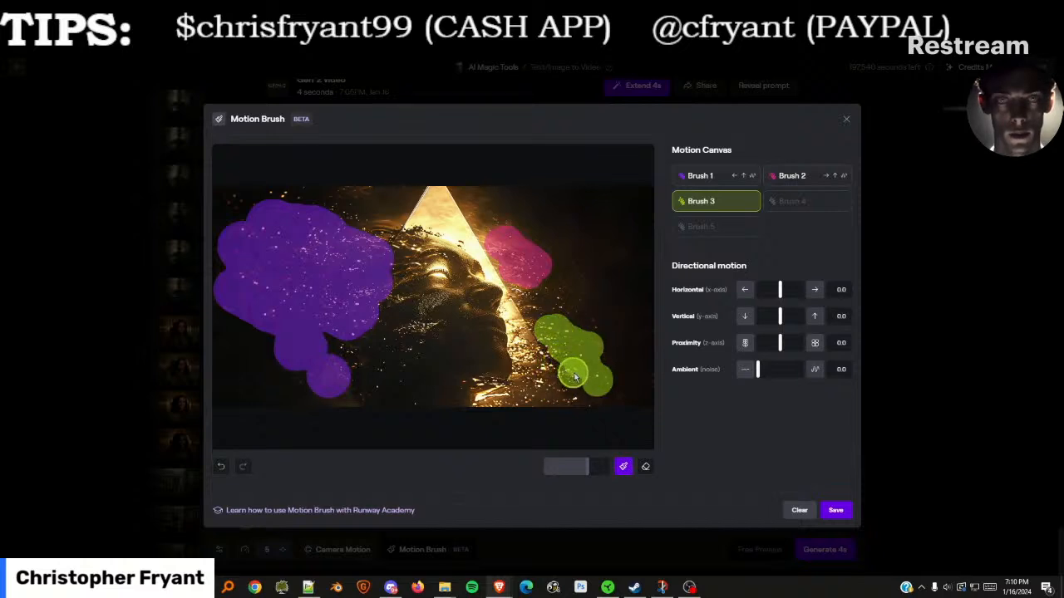
mouse_move(532, 387)
left_mouse_down()
mouse_move(522, 381)
mouse_move(528, 364)
mouse_move(540, 393)
mouse_move(530, 358)
mouse_move(550, 401)
left_mouse_up()
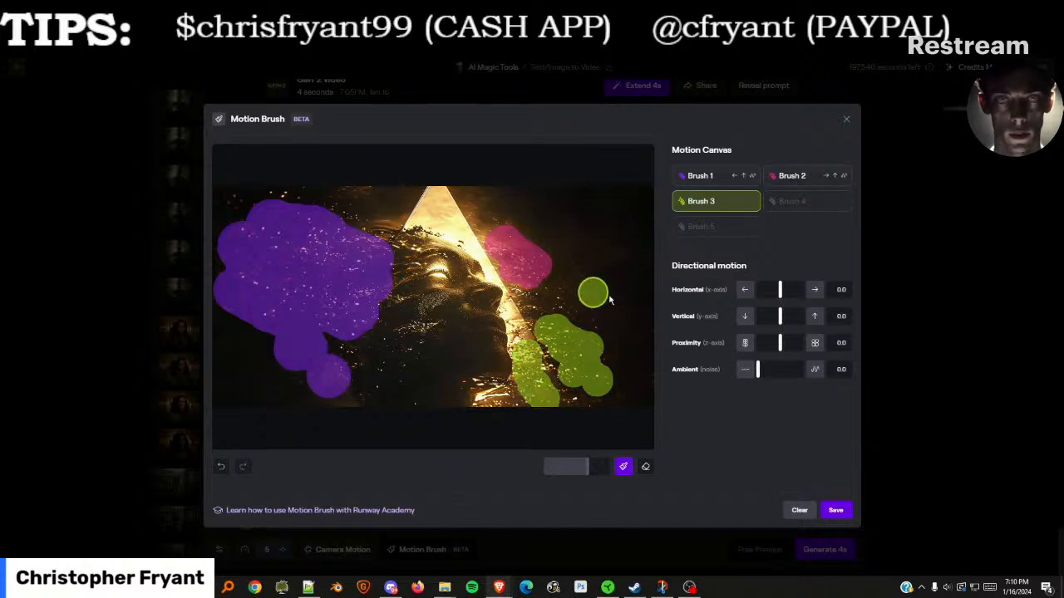
Set Brush 3's motion to 2.6 horizontal, 0.5 vertical and 1.0 ambient noise
left_click_drag(781, 289, 785, 290)
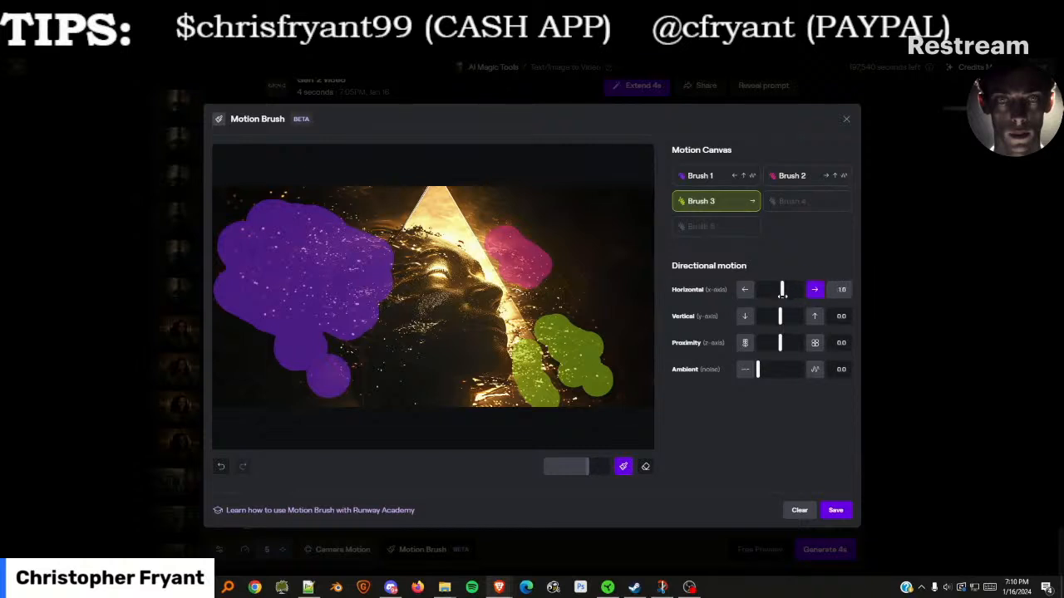
left_click_drag(782, 289, 781, 316)
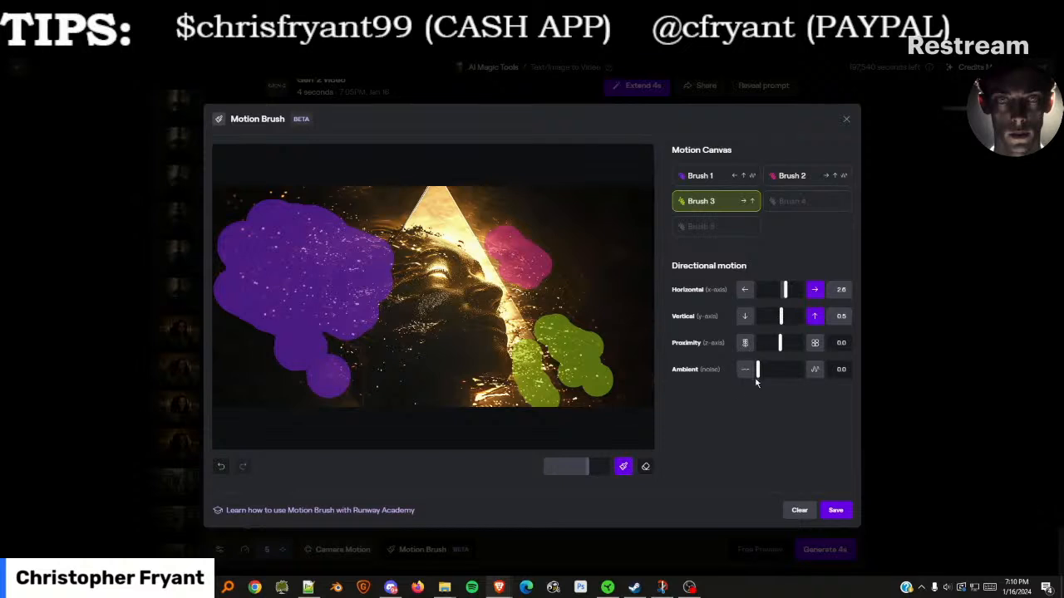
left_click_drag(758, 369, 759, 369)
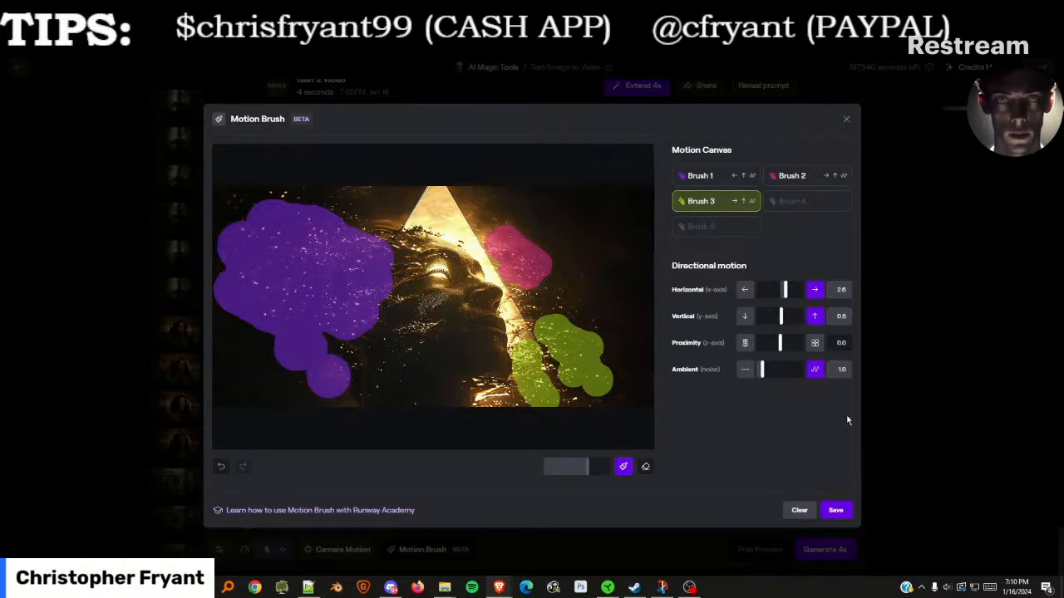
Save the motion brush settings and queue several 4-second generations of the golden head image
left_click(835, 510)
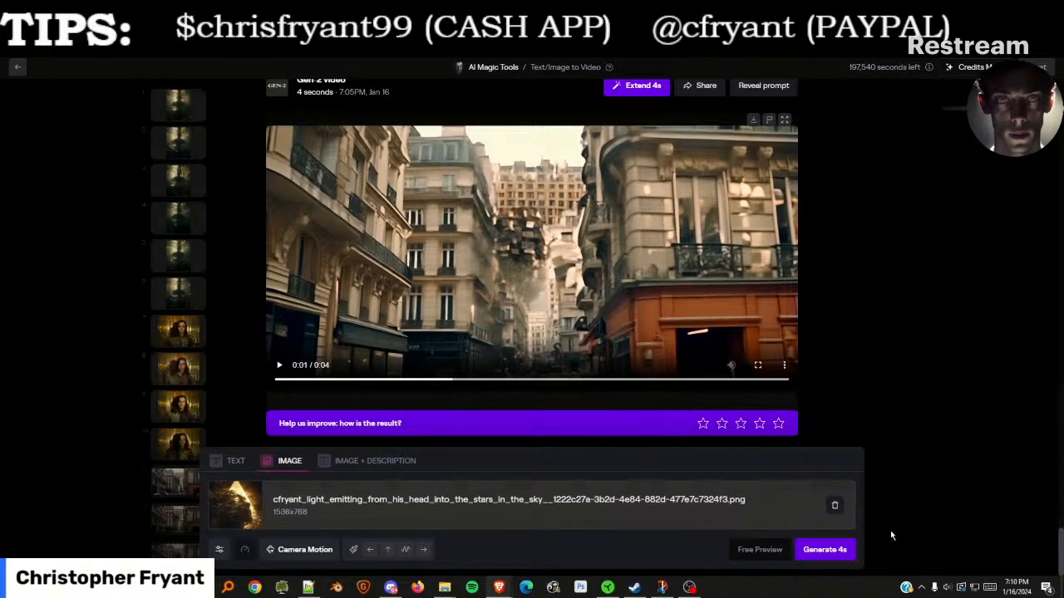
left_click(824, 551)
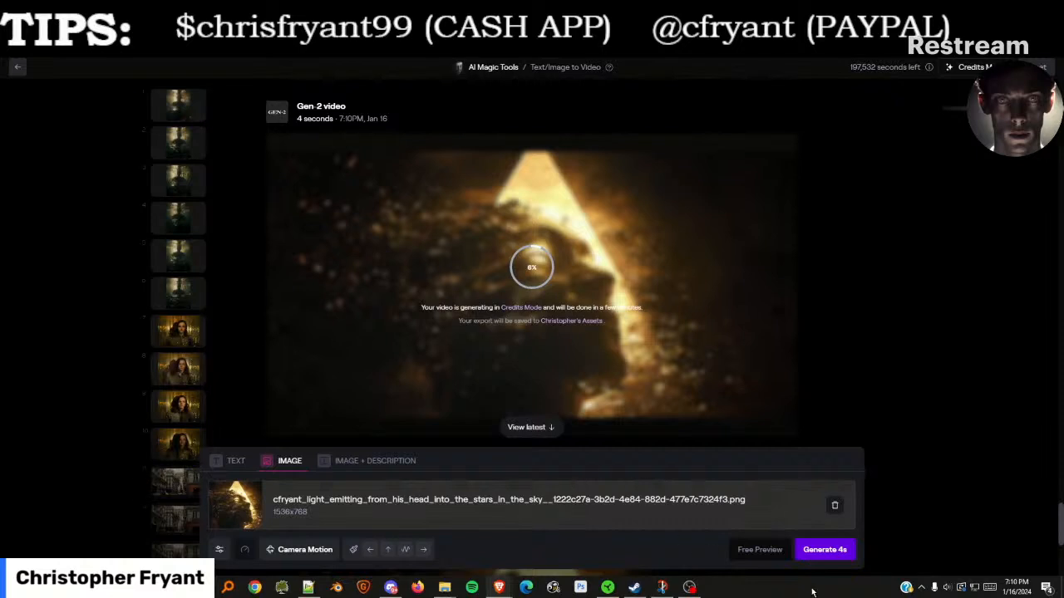
left_click(821, 551)
Replace the golden head source image with the black_and_white_photography_a_man_sits_in_a_chair_with__2a0609b5 PNG showing a man with outstretched arms and splashing golden wings
left_click(835, 508)
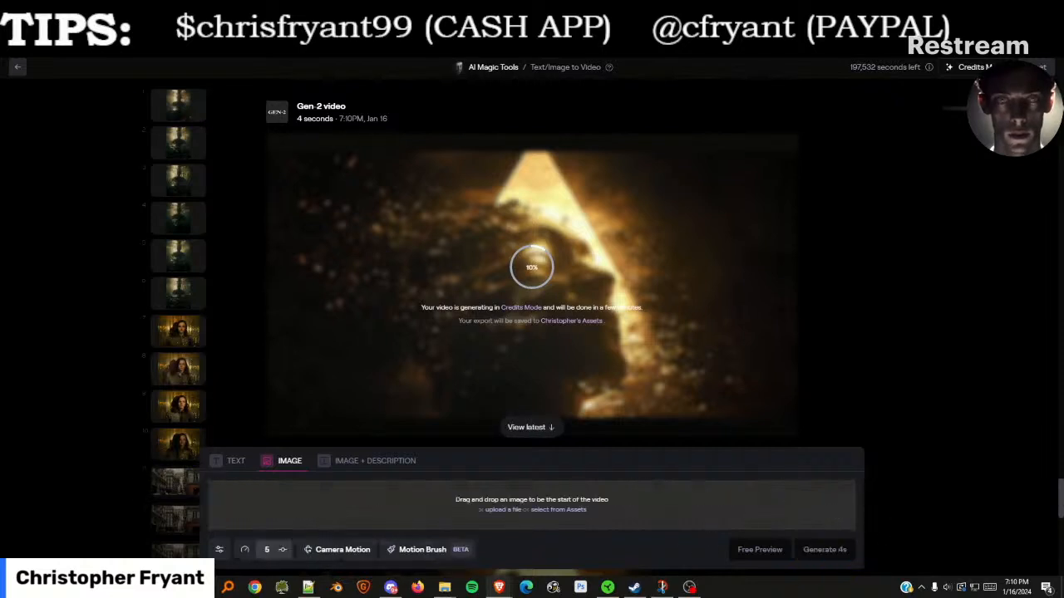
left_click(509, 510)
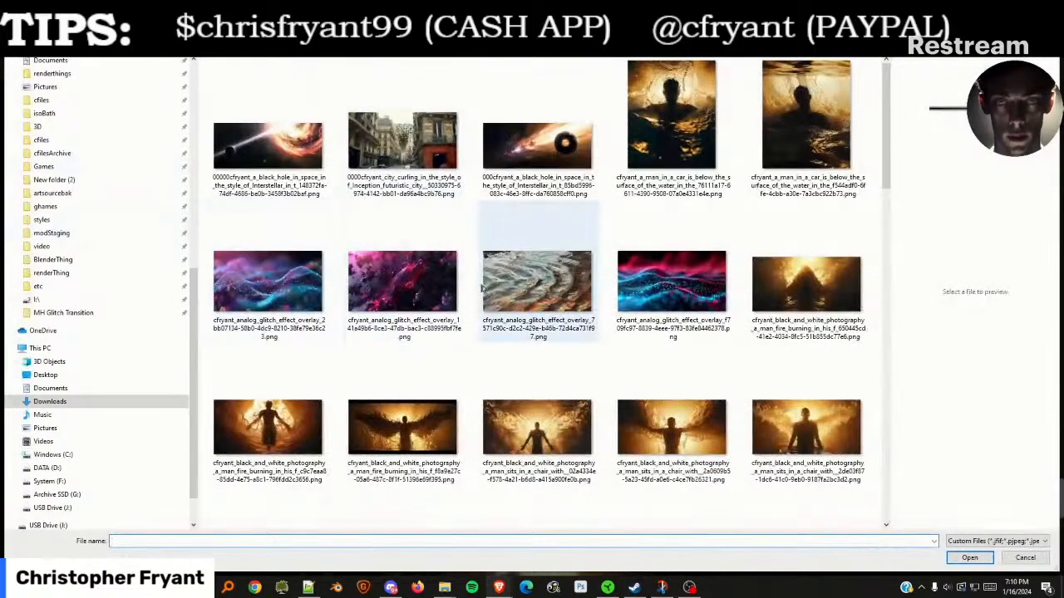
scroll(478, 314, "down", 5)
scroll(479, 314, "up", 5)
left_click(672, 237)
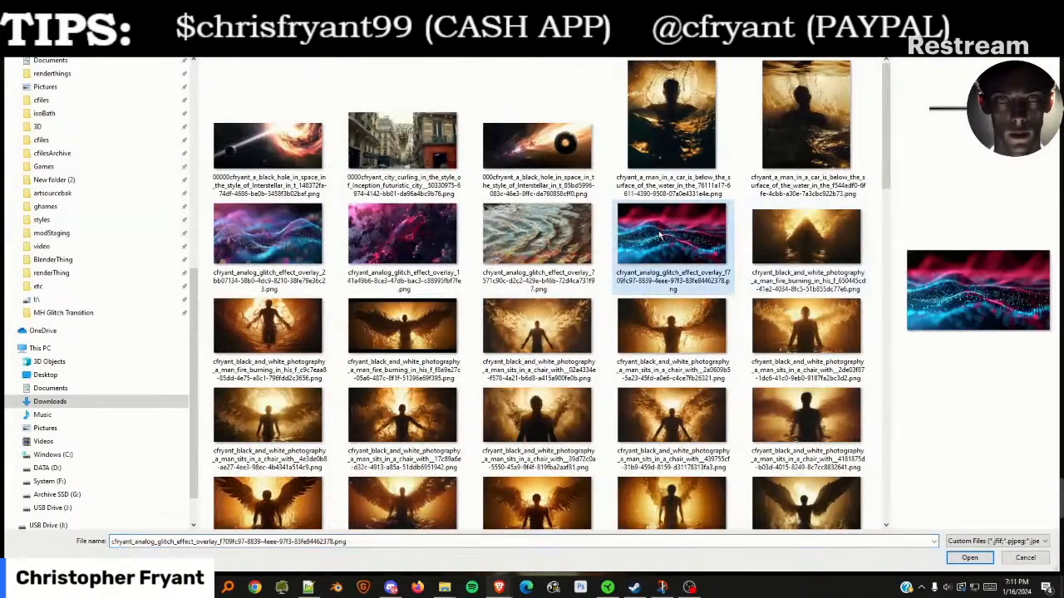
left_click(654, 376)
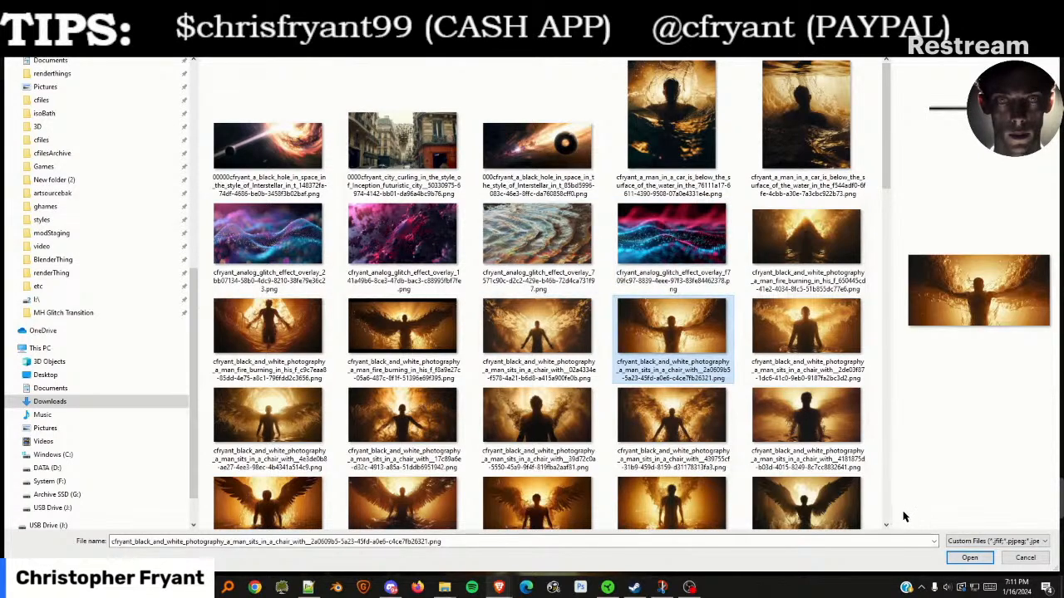
left_click(965, 558)
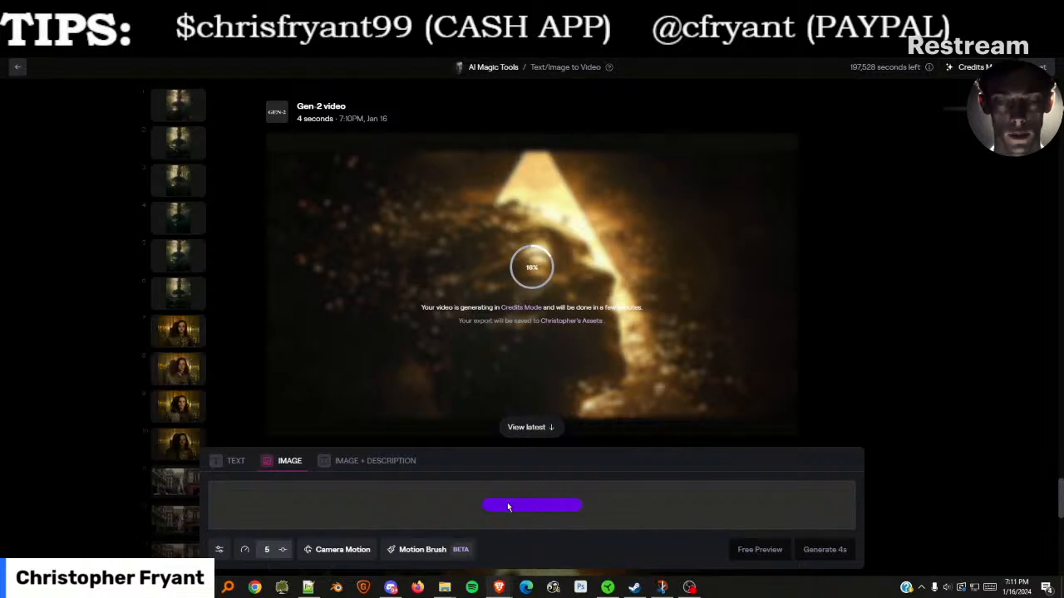
Start Motion Brush, enlarge the brush slightly, and paint Brush 1 over the upper wing splash to the right of the man's head
left_click(414, 549)
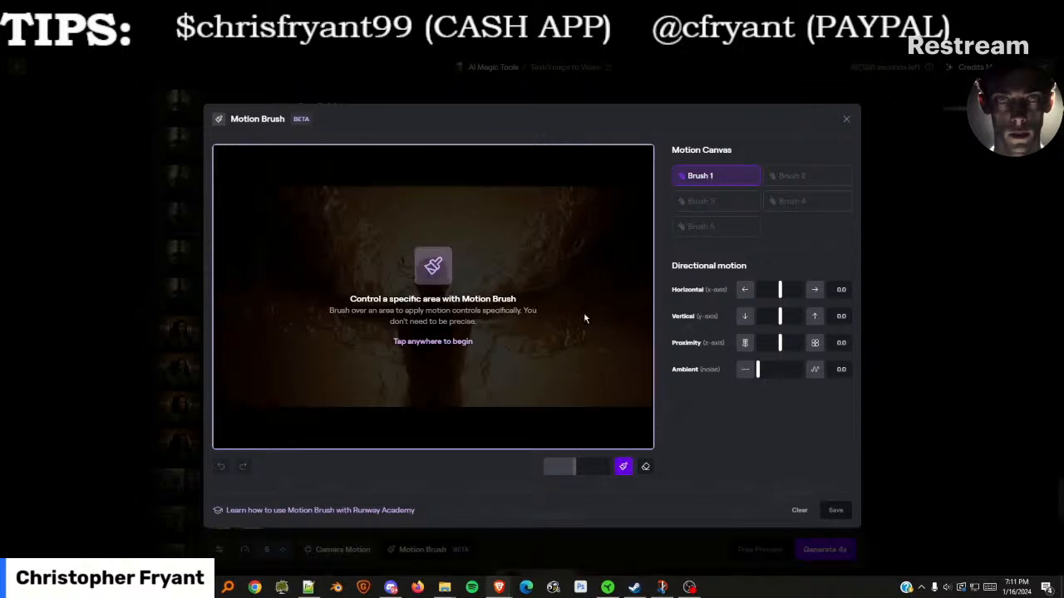
left_click(468, 247)
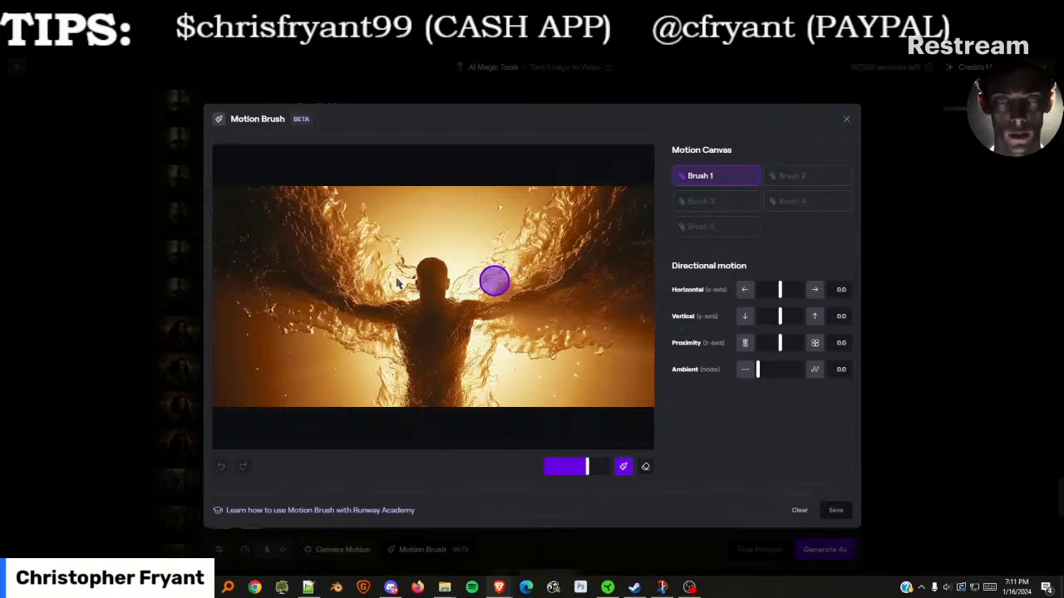
mouse_move(485, 285)
left_mouse_down()
mouse_move(549, 247)
mouse_move(504, 264)
mouse_move(515, 252)
mouse_move(506, 240)
mouse_move(536, 239)
mouse_move(544, 221)
mouse_move(527, 221)
mouse_move(548, 235)
mouse_move(563, 214)
mouse_move(555, 205)
mouse_move(586, 193)
mouse_move(565, 229)
mouse_move(586, 208)
mouse_move(561, 226)
mouse_move(632, 198)
left_mouse_up()
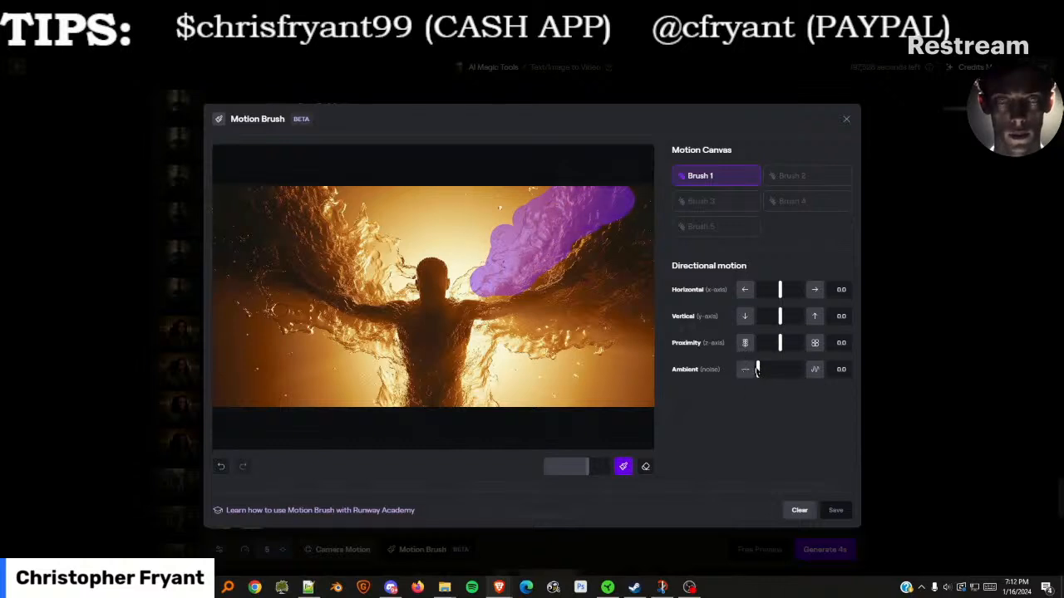
Set Brush 1's motion to 1.2 ambient noise, 2.4 horizontal and 1.9 vertical
left_click_drag(757, 371, 761, 367)
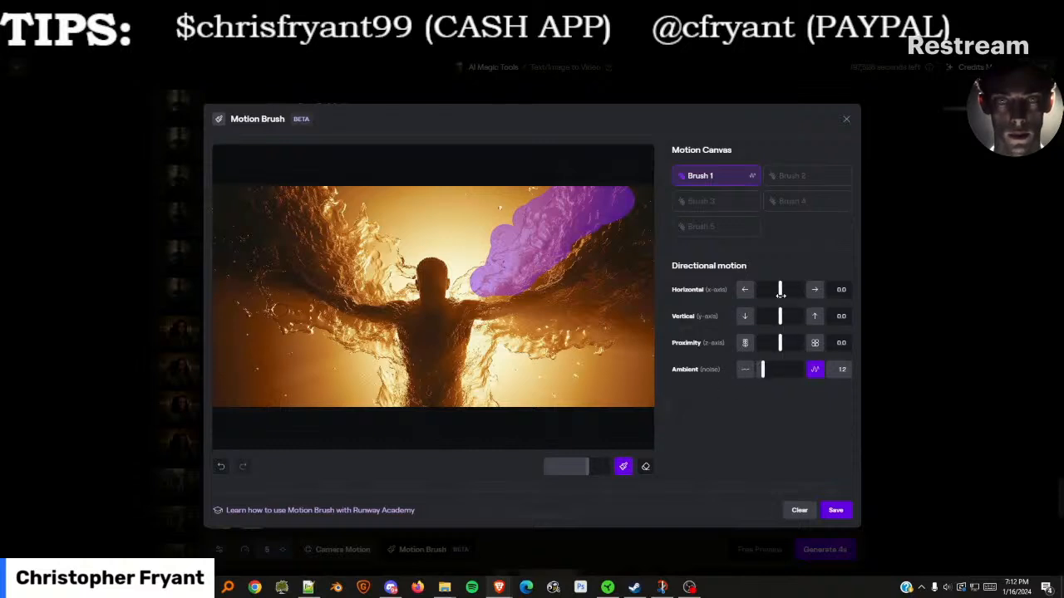
left_click_drag(780, 291, 786, 291)
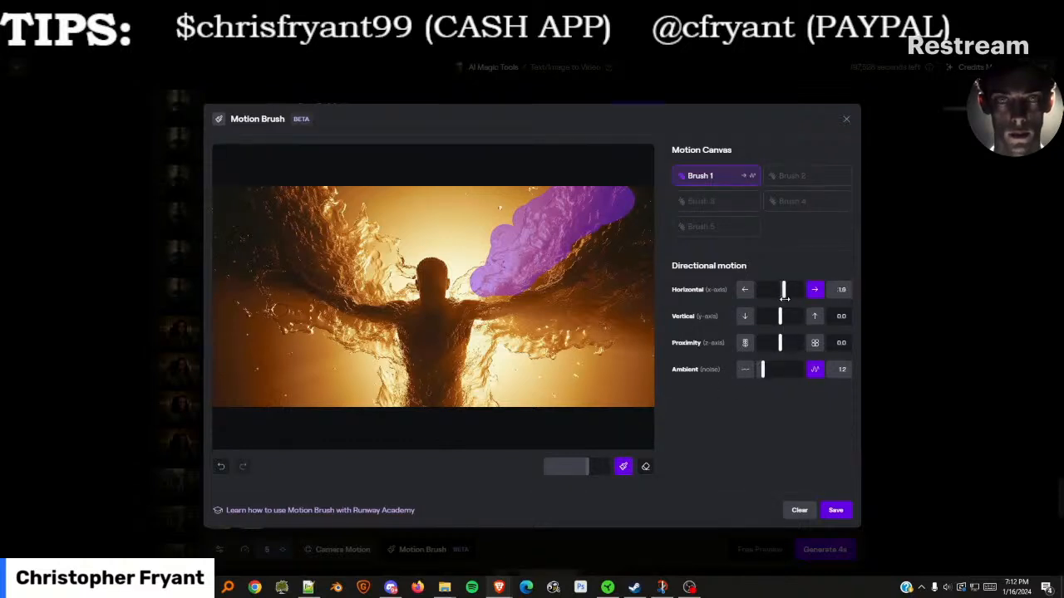
left_click_drag(785, 295, 783, 317)
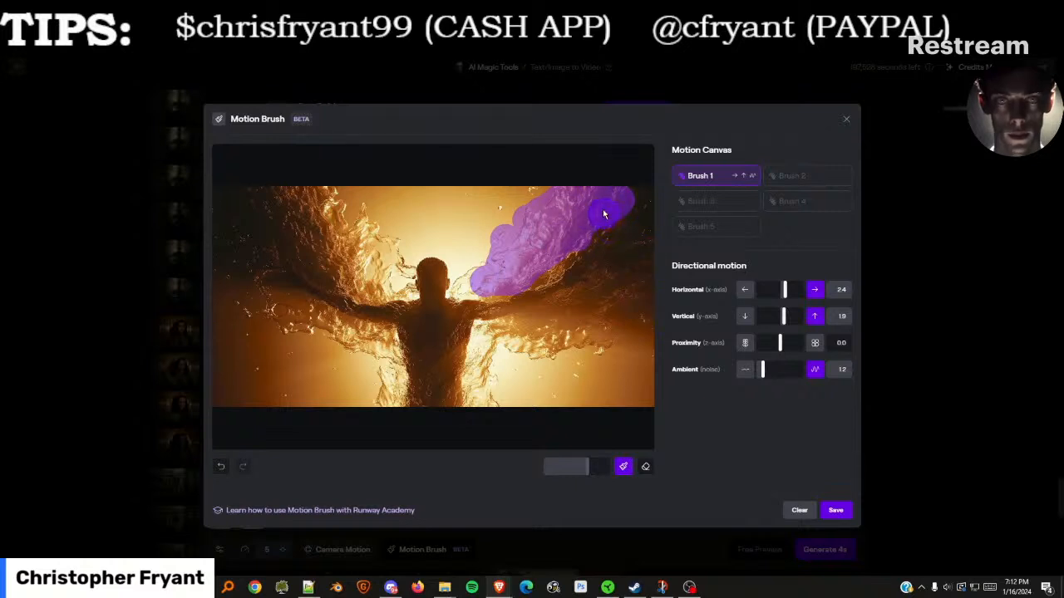
Paint Brush 2 over the inner wing left of the man's head with a larger brush, and set it to -2.3 horizontal and 2.3 vertical
left_click(767, 176)
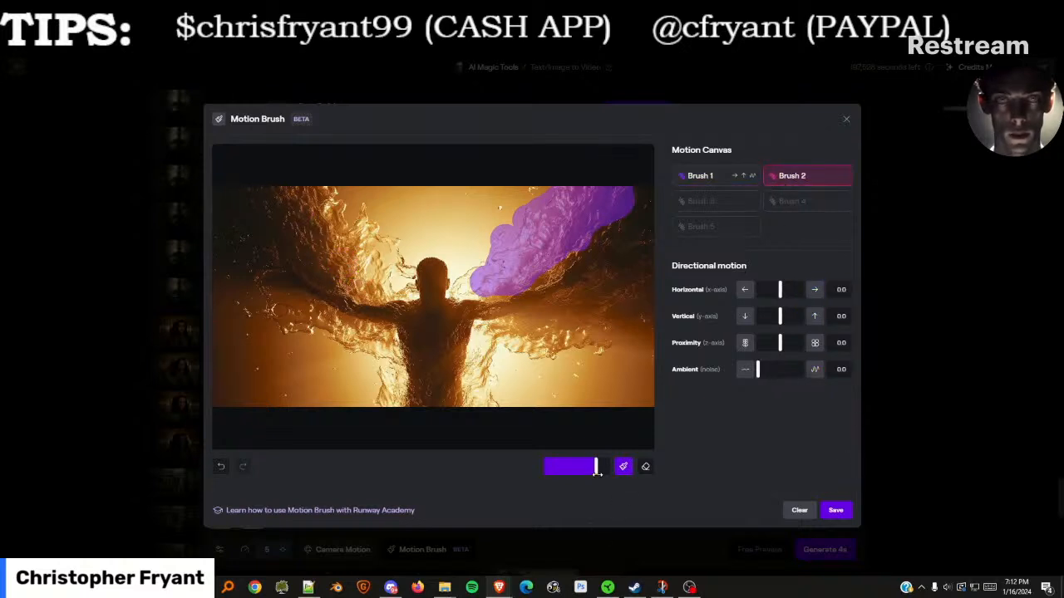
mouse_move(388, 279)
left_mouse_down()
mouse_move(354, 239)
mouse_move(383, 262)
mouse_move(365, 238)
mouse_move(357, 221)
left_mouse_up()
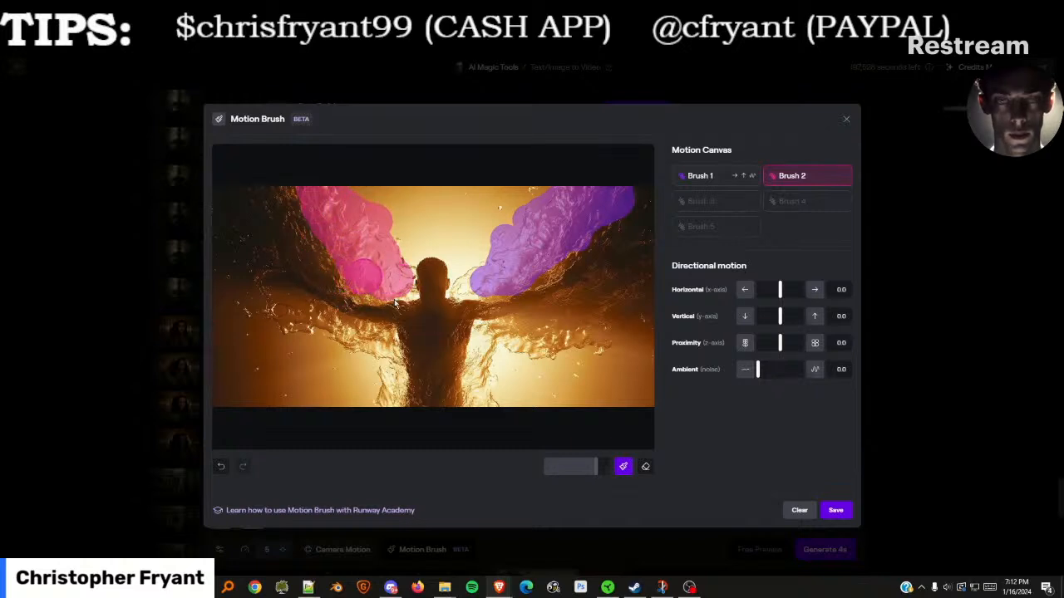
left_click(775, 289)
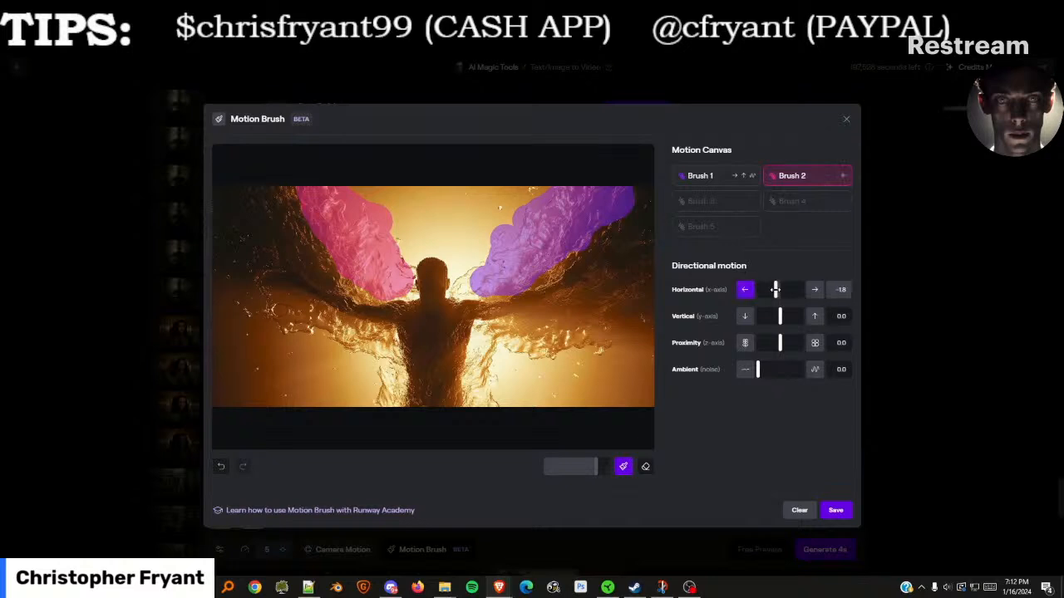
left_click_drag(773, 291, 775, 291)
left_click_drag(779, 316, 784, 317)
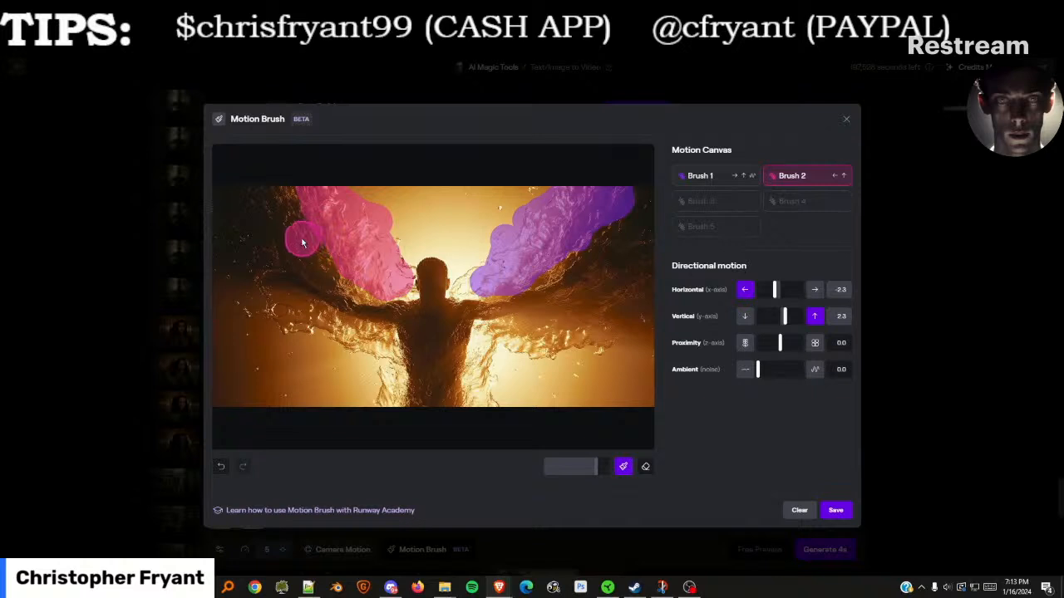
Undo the extra Brush 2 stroke and paint Brush 3 over the outer edge of the upper wing on the image's left
left_click_drag(324, 231, 304, 212)
left_click(221, 468)
left_click(700, 201)
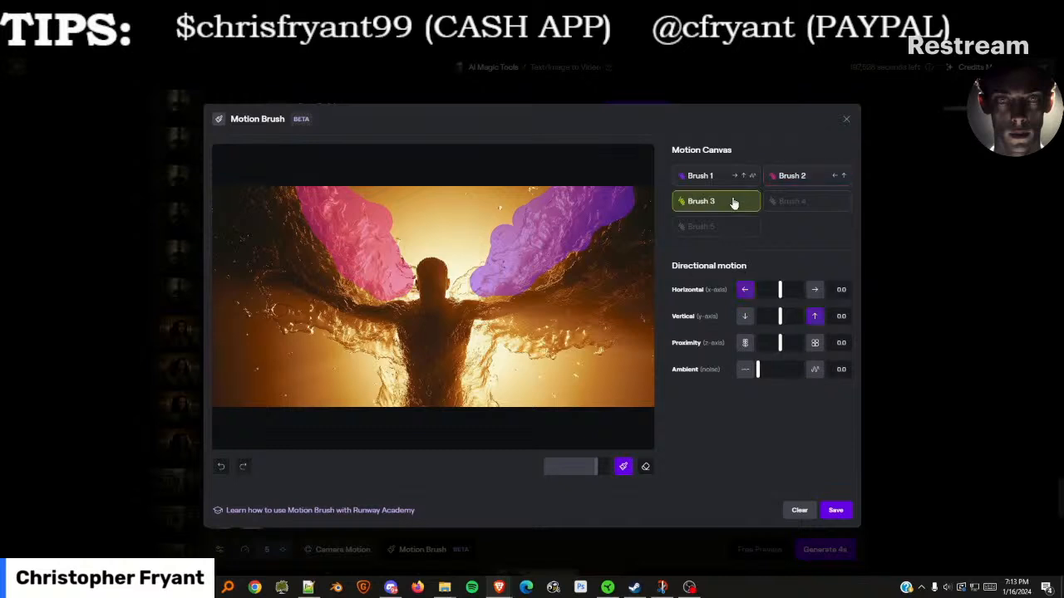
left_click_drag(308, 264, 278, 202)
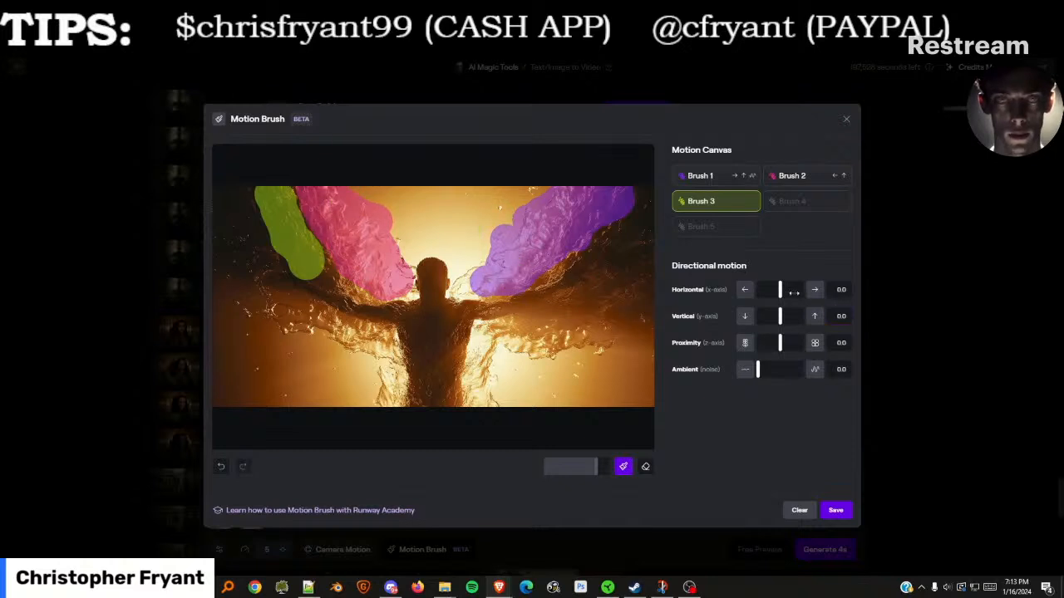
Set Brush 3's motion to -1.1 horizontal and 2.8 vertical, with a slight amount of ambient noise
left_click_drag(779, 315, 787, 316)
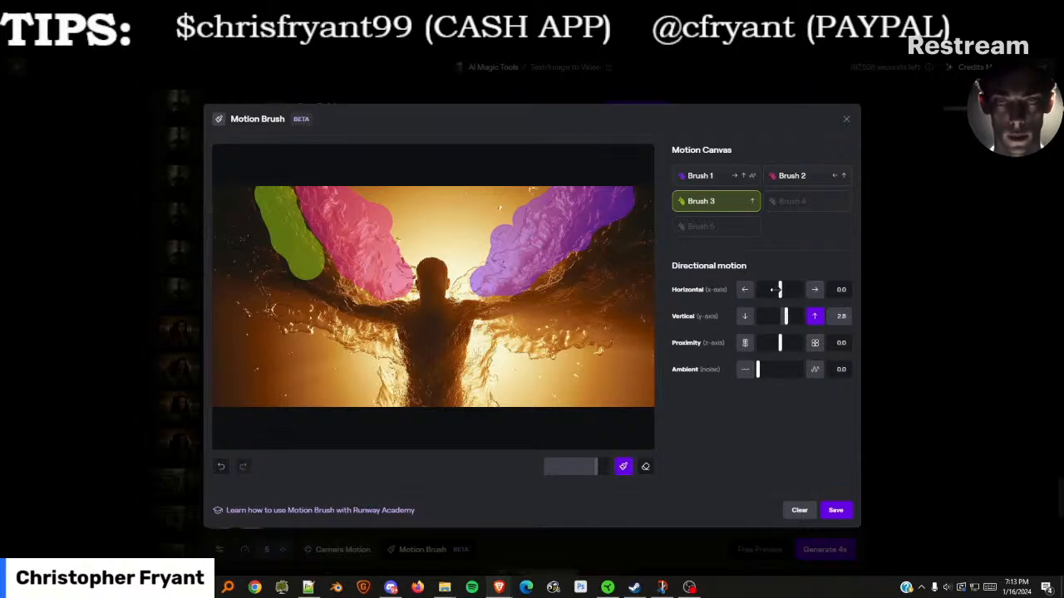
left_click_drag(785, 289, 777, 290)
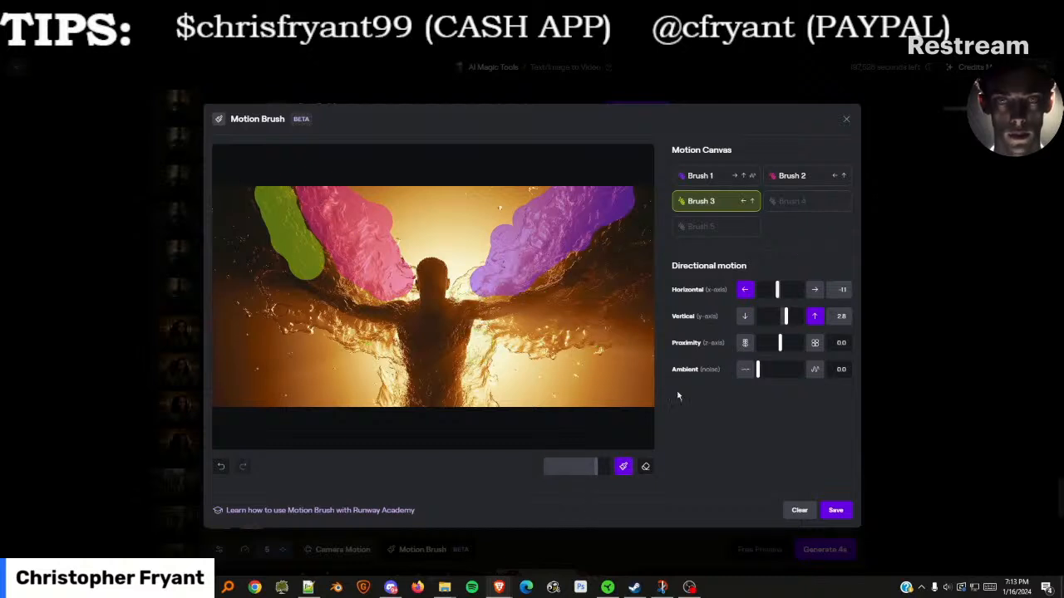
left_click(792, 201)
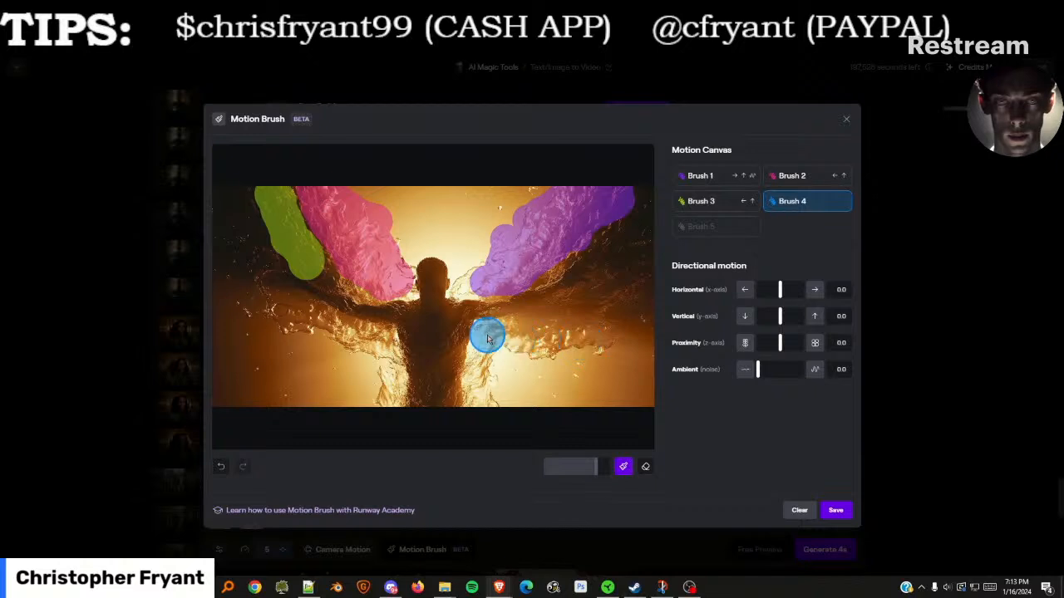
left_click(696, 204)
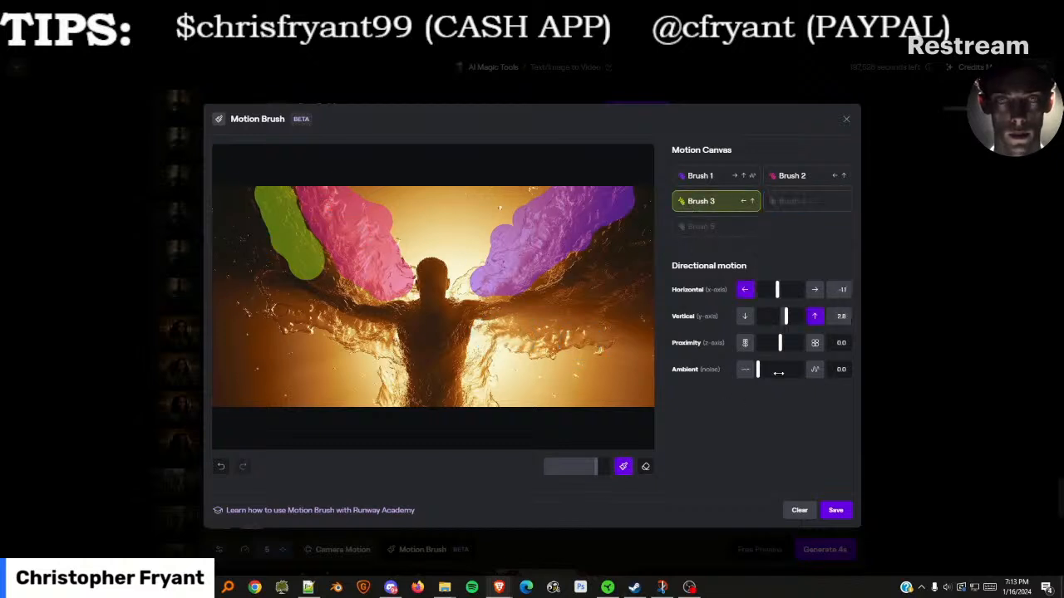
left_click_drag(757, 371, 759, 371)
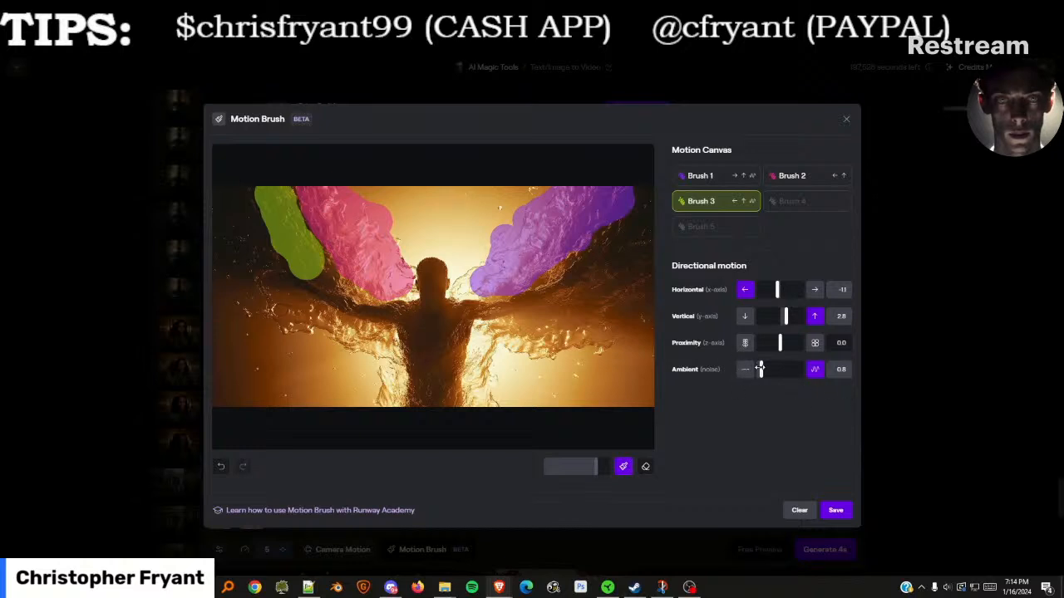
left_click_drag(759, 368, 762, 370)
Paint Brush 4 over the lower splashes on both sides of the man's torso, and erase the patch left of it
left_click(799, 201)
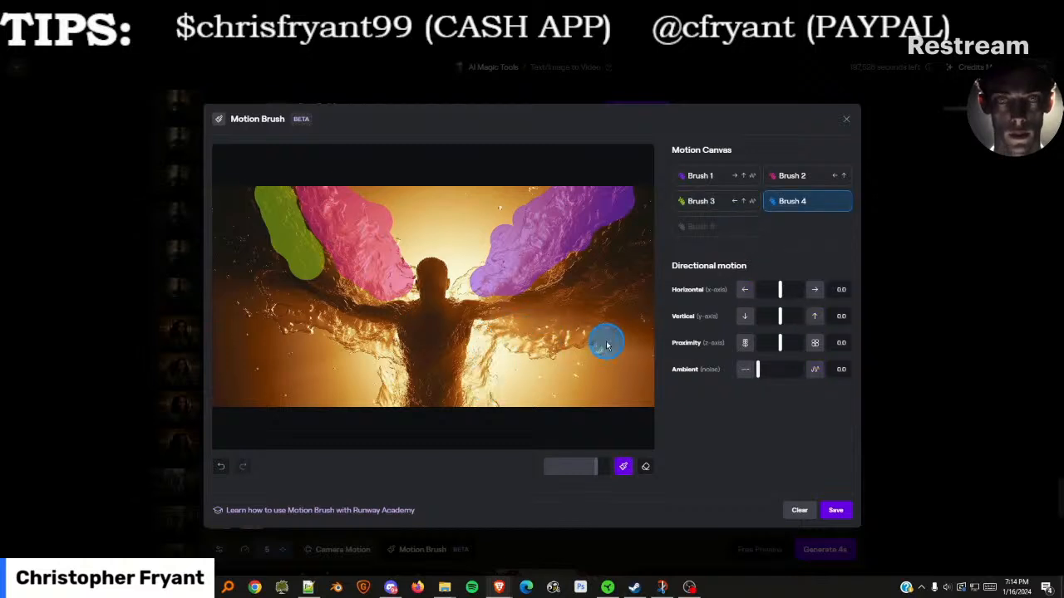
right_click(380, 417)
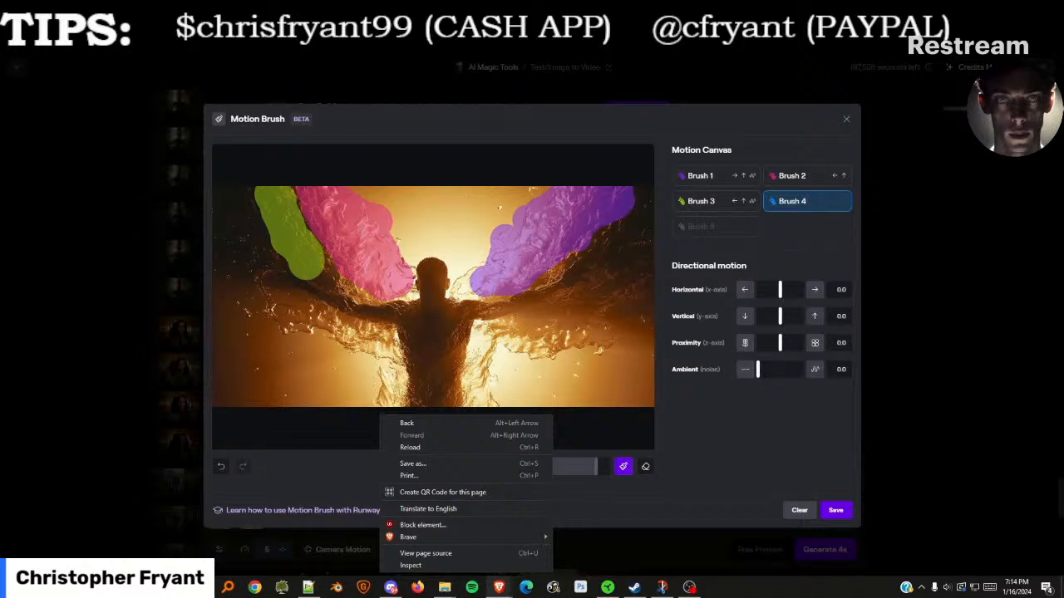
left_click(584, 139)
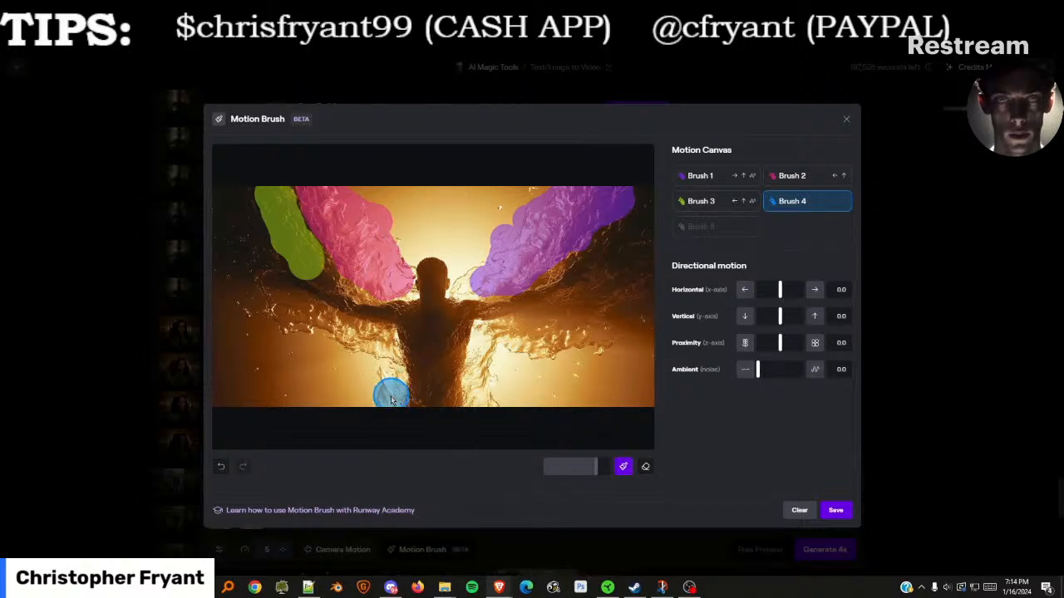
left_click_drag(387, 376, 385, 347)
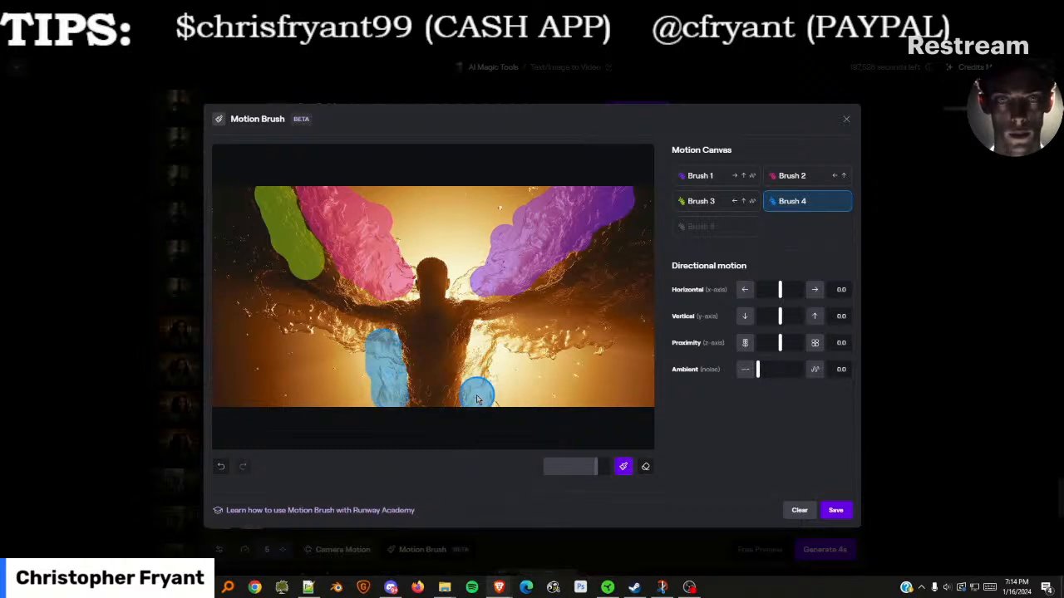
mouse_move(485, 368)
left_mouse_down()
mouse_move(487, 345)
mouse_move(489, 404)
left_mouse_up()
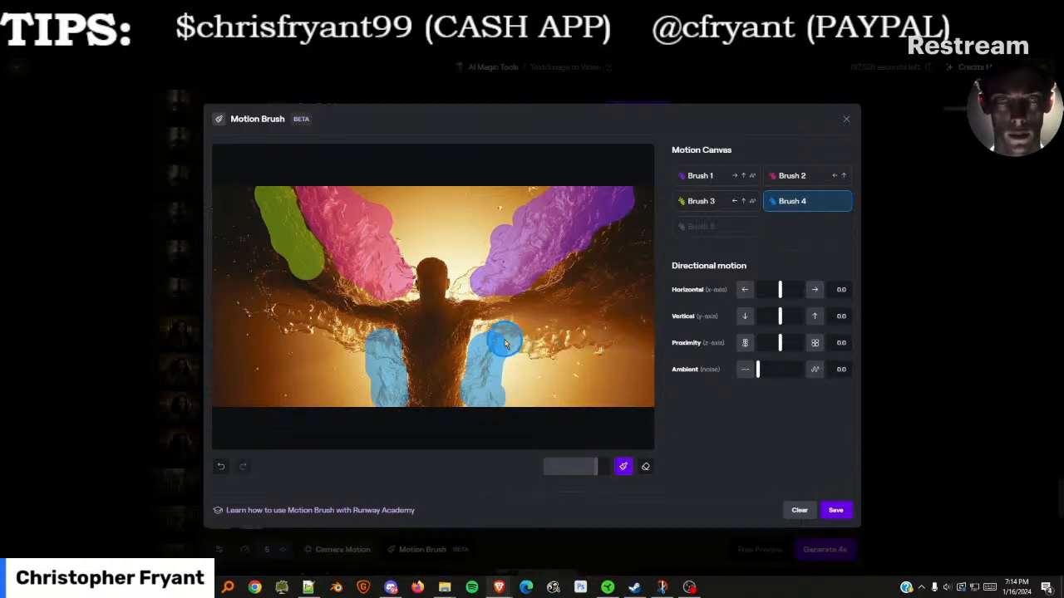
left_click_drag(513, 341, 515, 338)
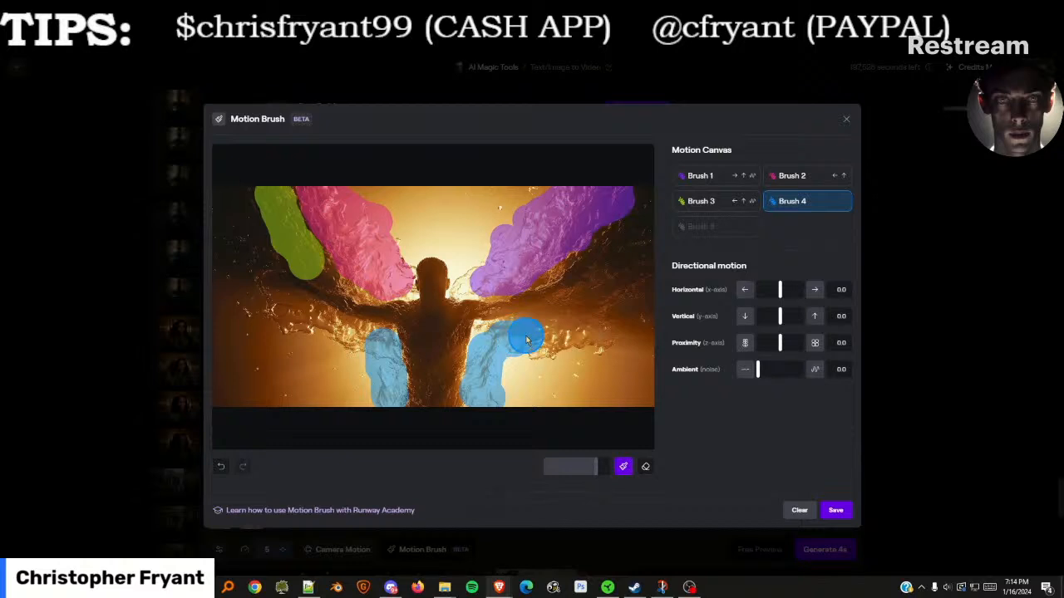
left_click(645, 467)
mouse_move(440, 373)
left_mouse_down()
mouse_move(364, 348)
mouse_move(402, 371)
mouse_move(386, 340)
mouse_move(414, 406)
left_mouse_up()
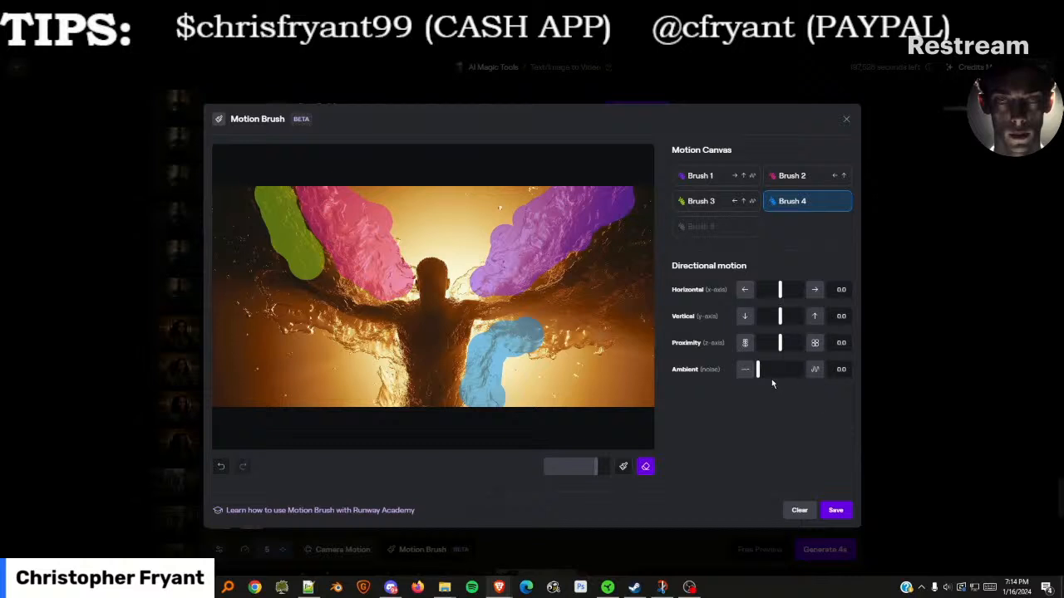
Set Brush 4's motion to 1.0 ambient noise, 2.6 horizontal and 1.7 vertical
left_click_drag(757, 369, 760, 369)
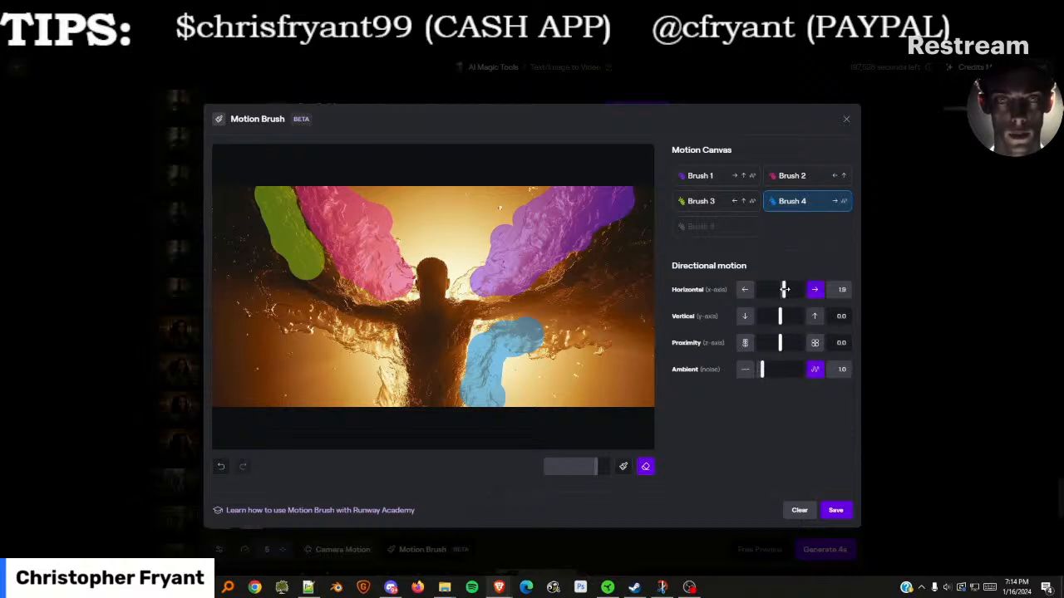
left_click_drag(784, 289, 785, 316)
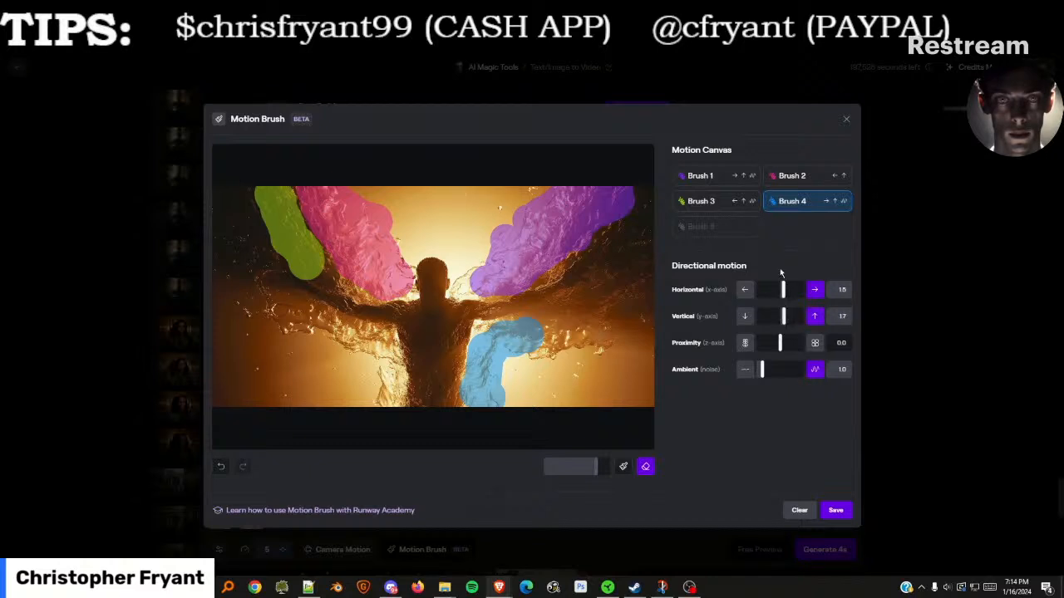
left_click_drag(784, 291, 787, 291)
Paint Brush 5 over the lower splash left of the torso, extending it along the wing's underside to the outer tip
left_click(739, 229)
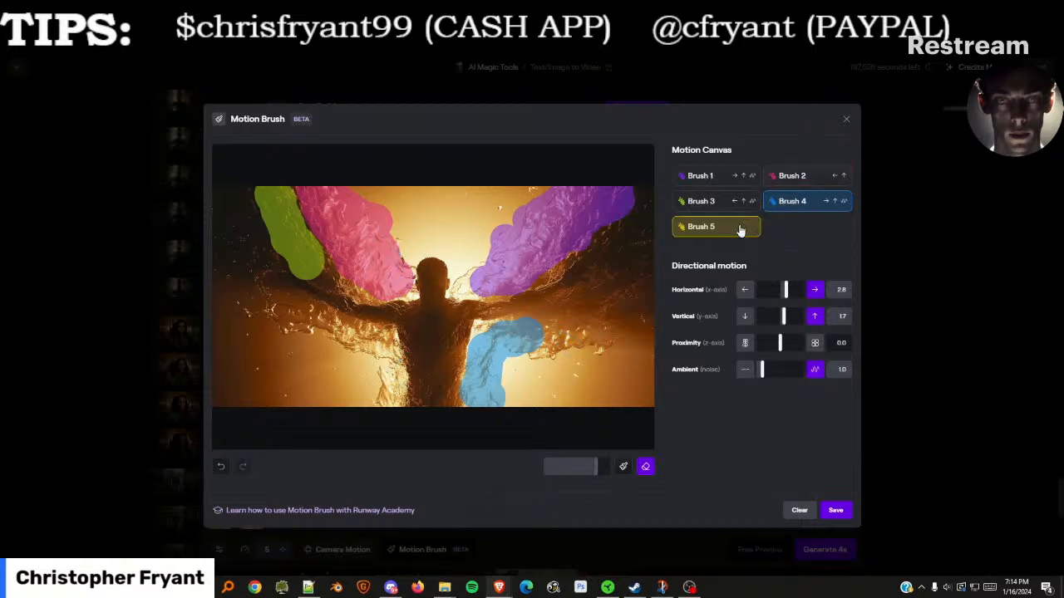
left_click(806, 204)
left_click(708, 230)
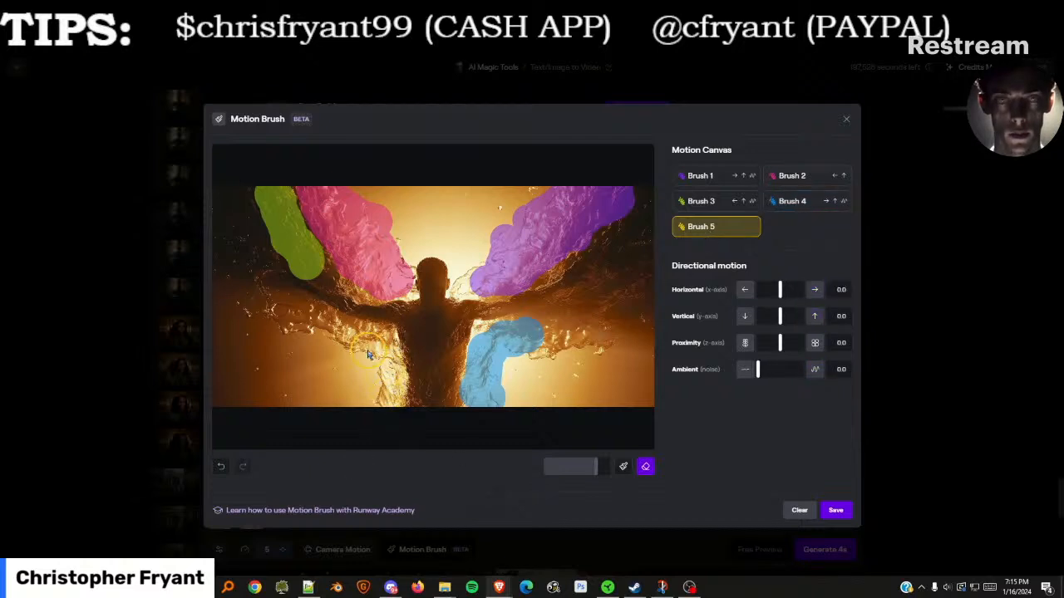
left_click(622, 467)
mouse_move(397, 370)
left_mouse_down()
mouse_move(372, 341)
mouse_move(387, 384)
left_mouse_up()
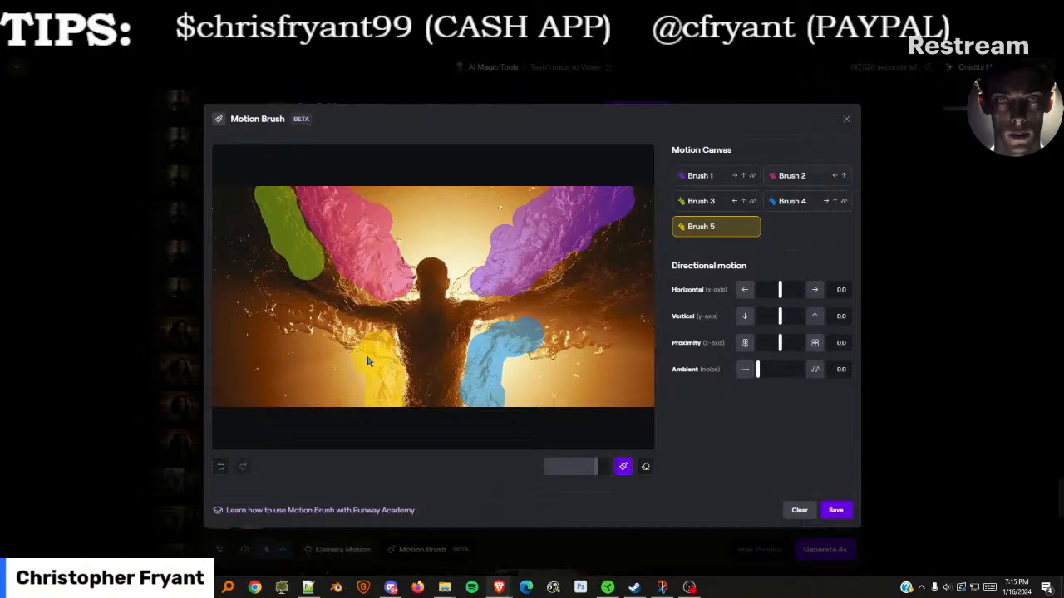
left_click_drag(359, 345, 267, 301)
left_click(267, 297)
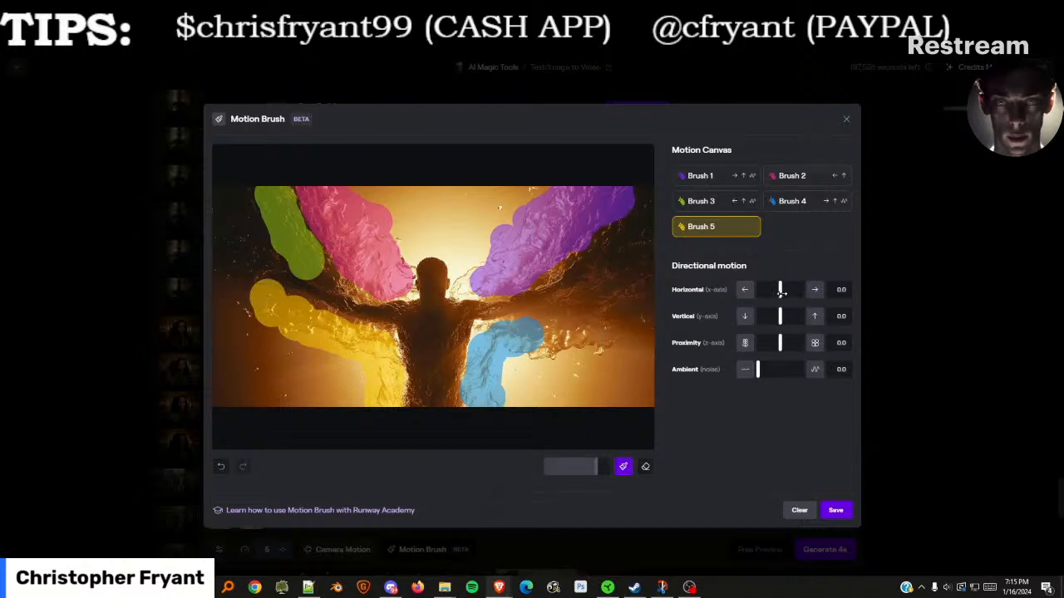
Set Brush 5's motion to -1.3 horizontal with slight upward motion and ambient noise, and save the motion brushes
left_click_drag(789, 289, 778, 295)
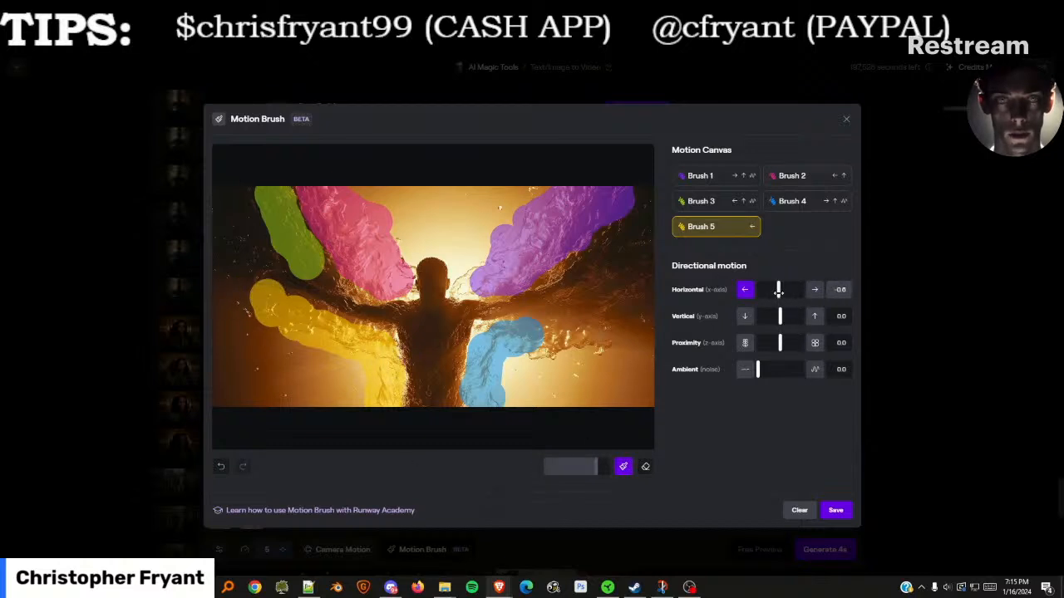
left_click_drag(775, 316, 781, 316)
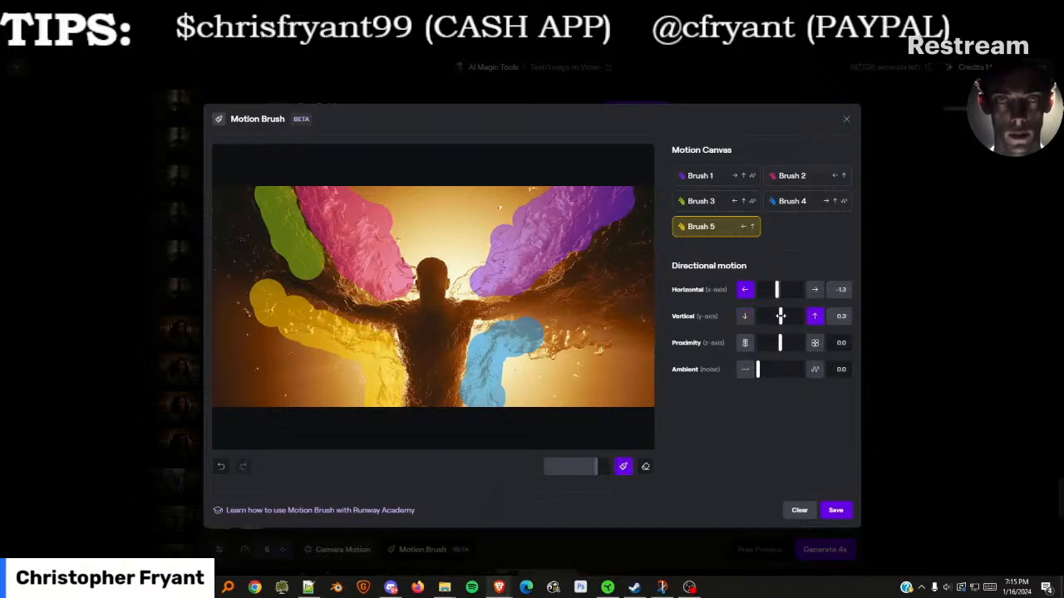
left_click(759, 372)
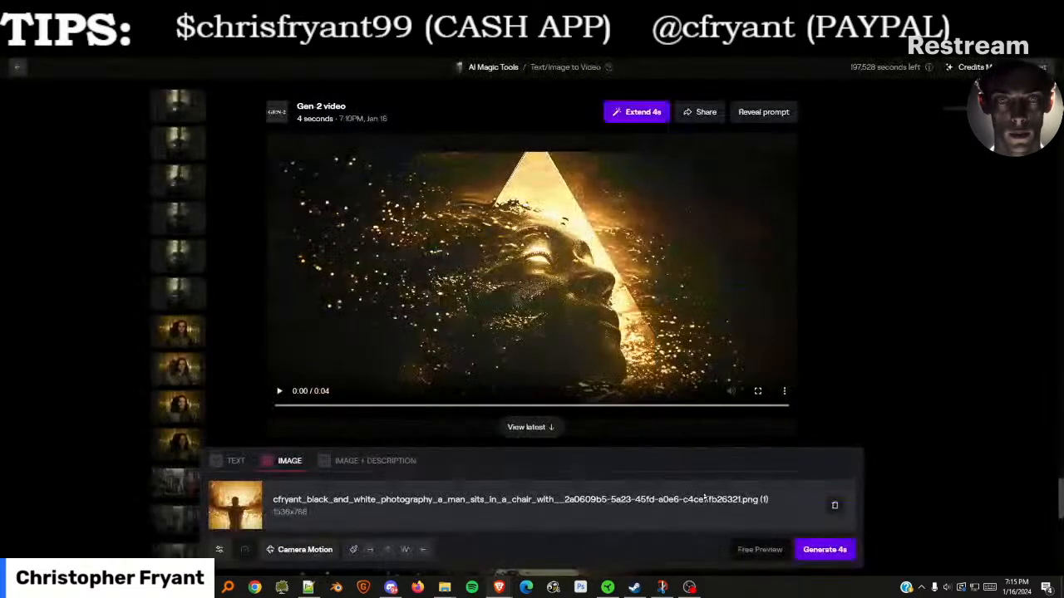
Queue several 4-second generations of the man with golden wings using the saved brush motion
left_click(824, 552)
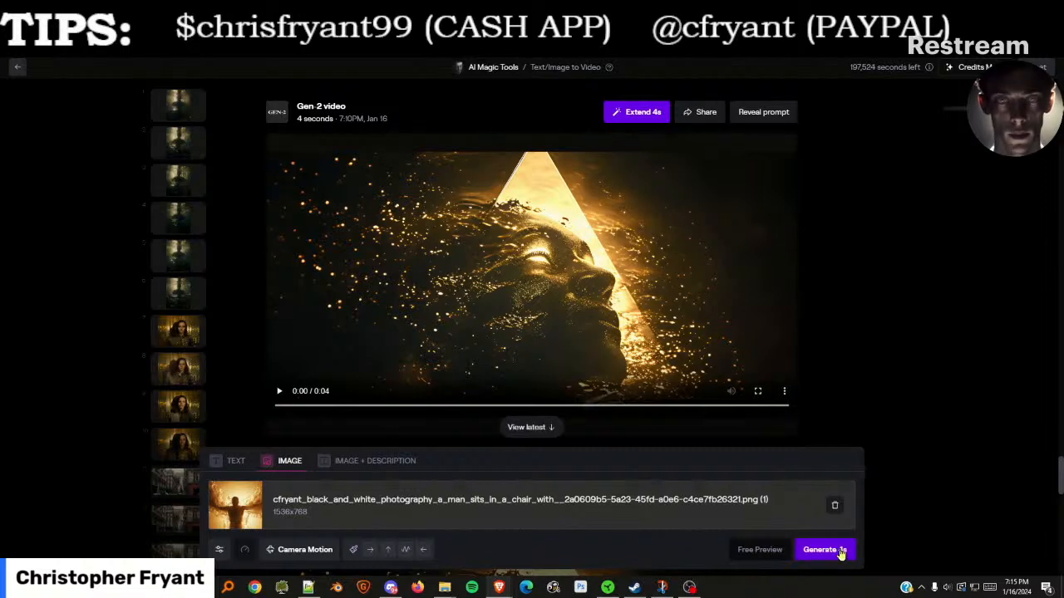
left_click(841, 553)
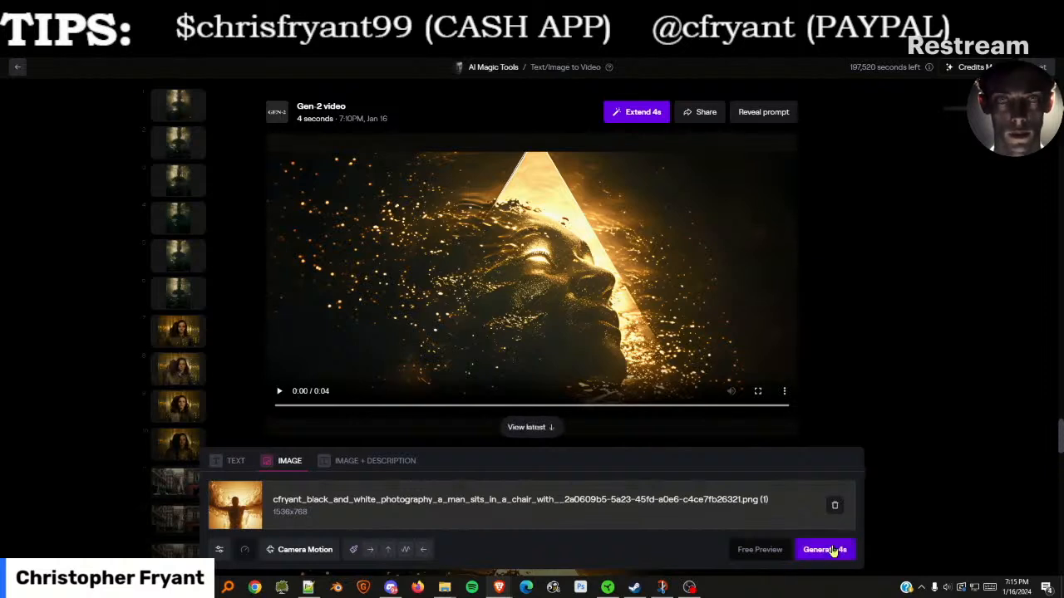
left_click(833, 551)
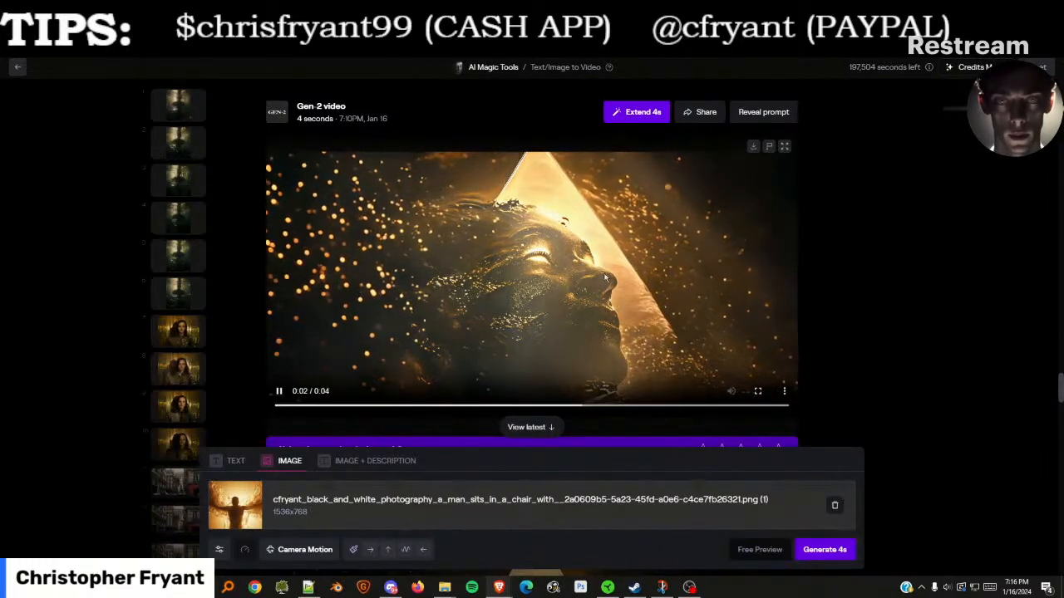
Play back the earlier golden head videos and compare how the sparks move in each
left_click(664, 292)
scroll(663, 296, "up", 4)
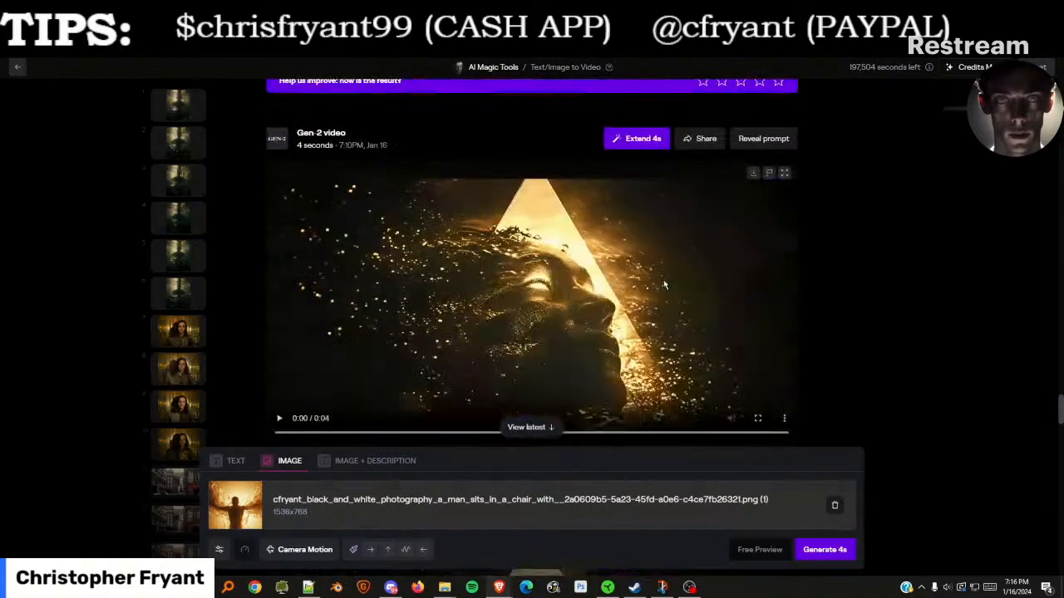
left_click(763, 275)
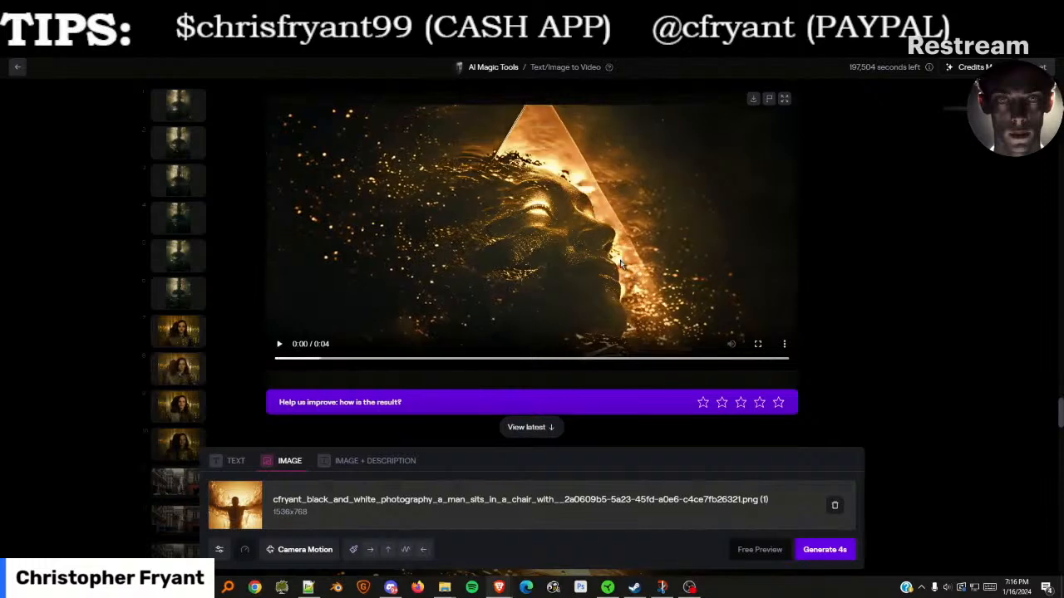
scroll(603, 254, "down", 5)
scroll(621, 239, "up", 1)
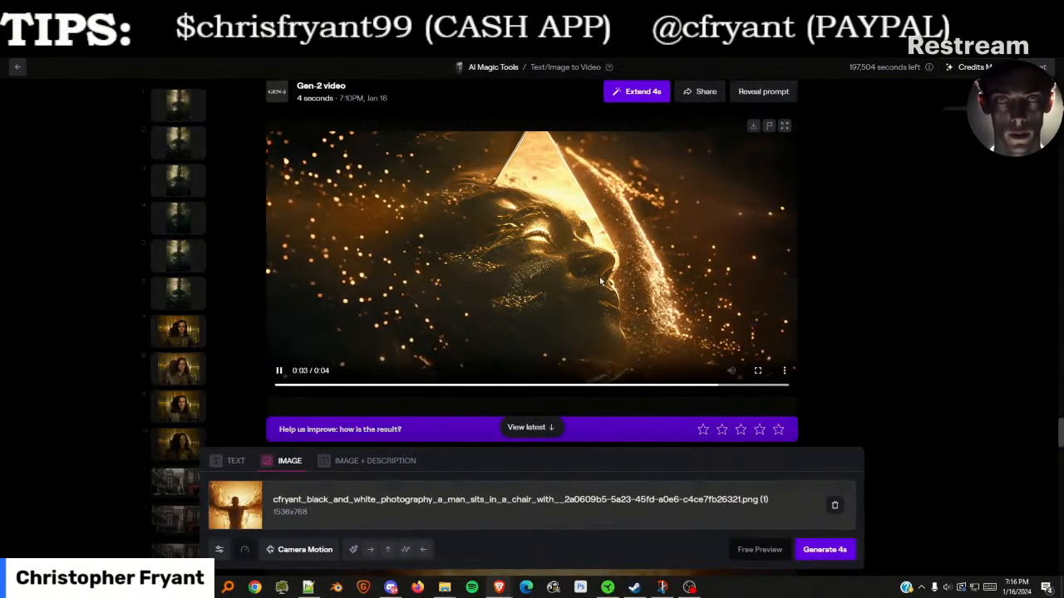
Queue two more 4-second generations of the winged man with the same brush settings
scroll(601, 285, "down", 5)
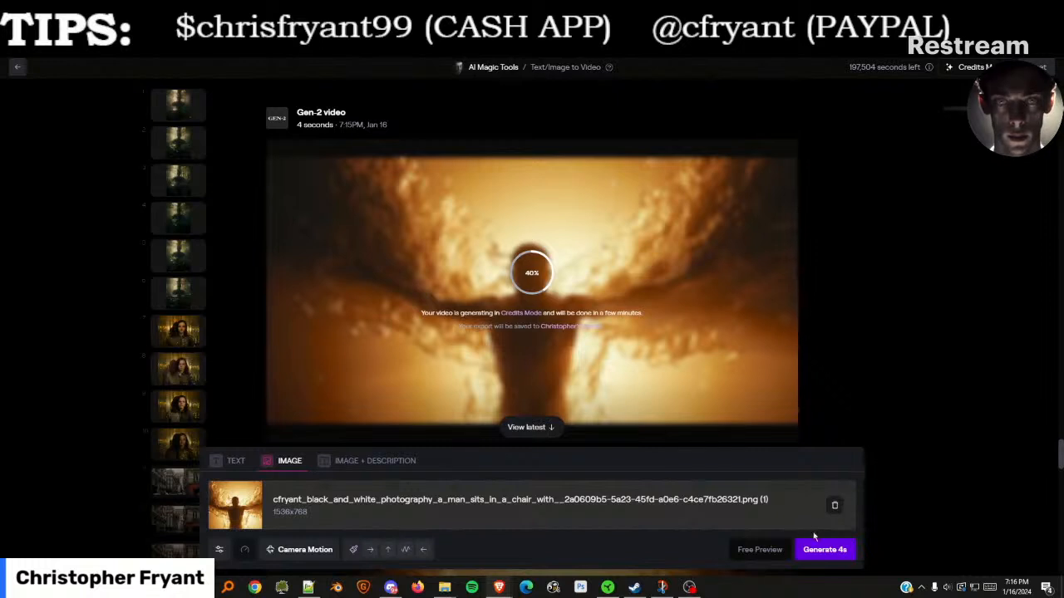
left_click(831, 552)
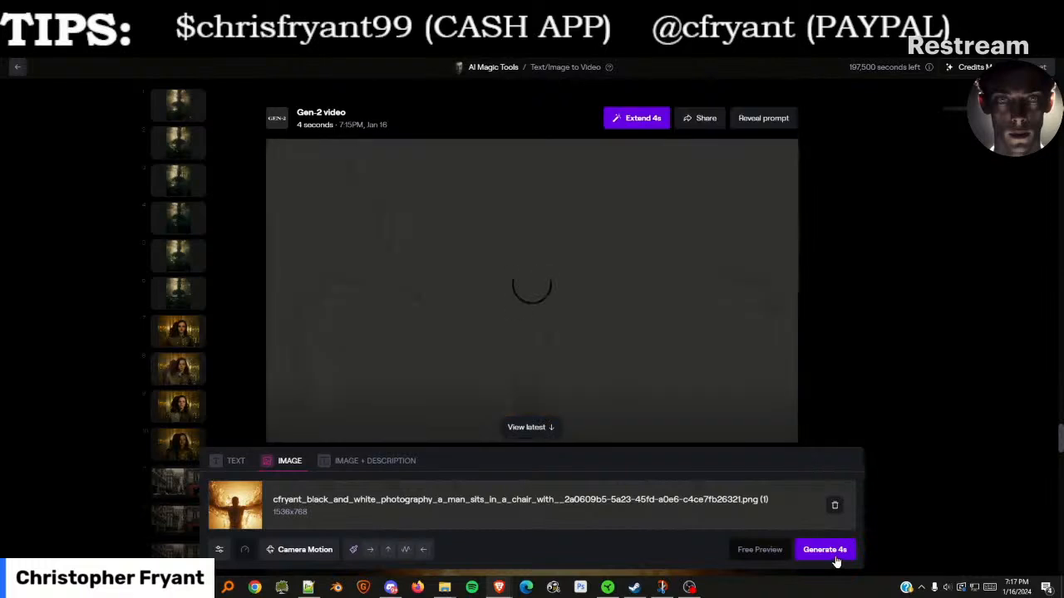
left_click(832, 551)
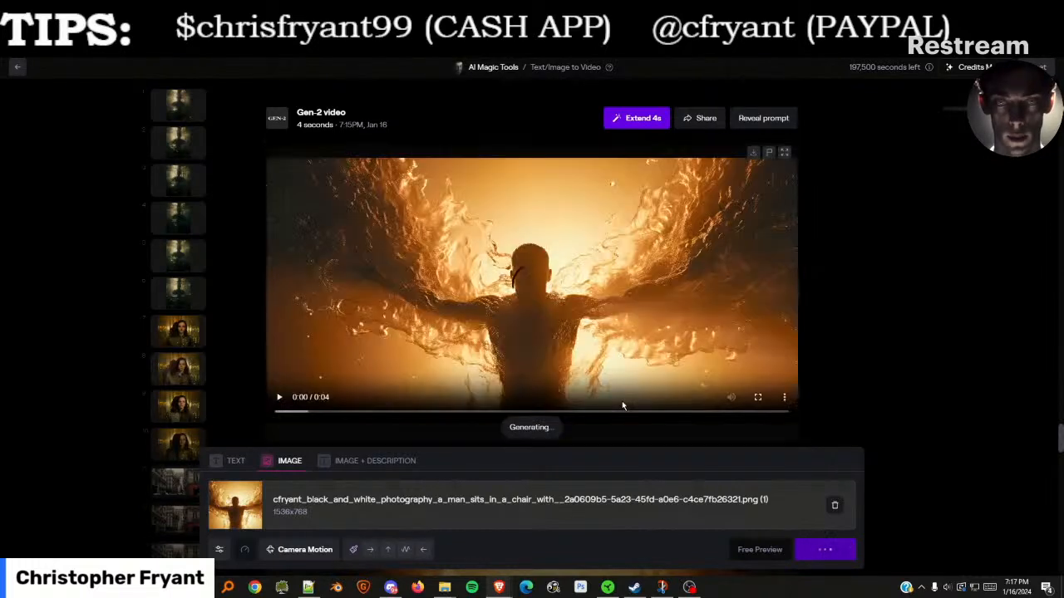
Play the generated winged man videos and examine the motion of the splashing wings
left_click(622, 299)
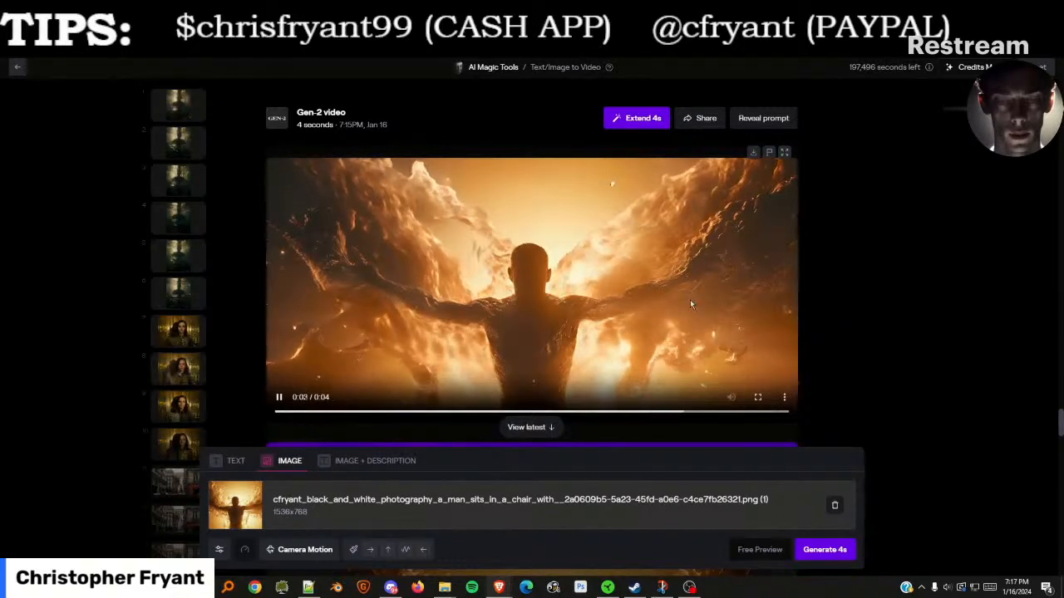
left_click(677, 274)
scroll(673, 271, "down", 1)
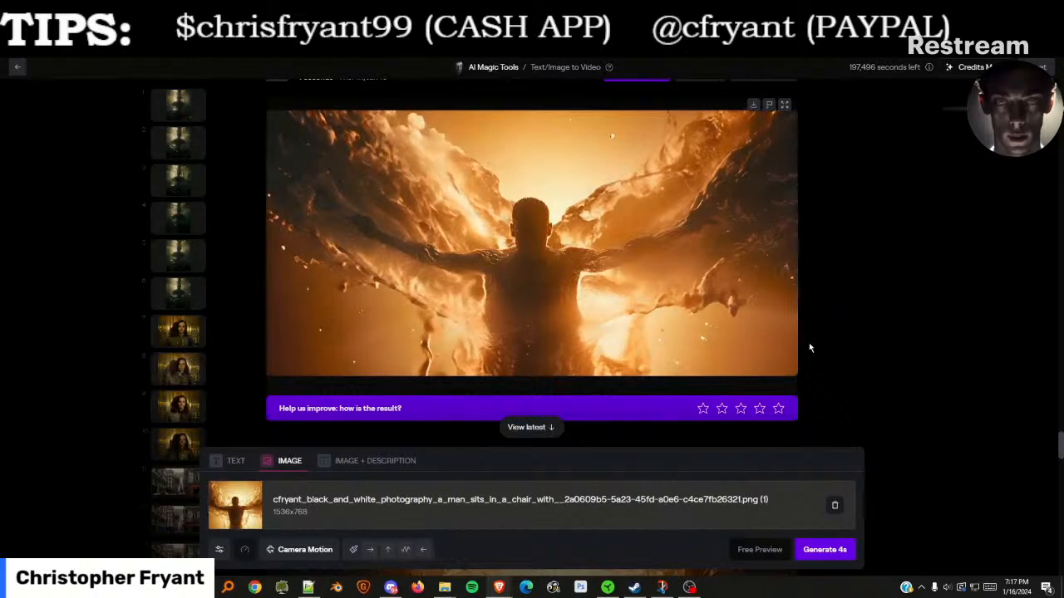
left_click(725, 283)
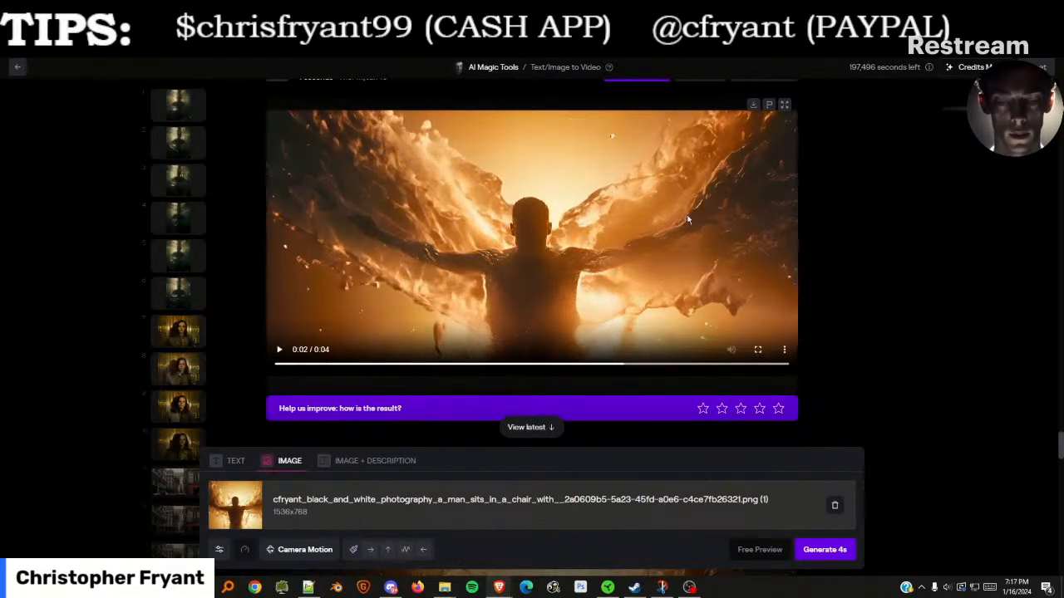
Save a 4-second winged man video as an MP4 in the Downloads folder, keeping the suggested file name
scroll(665, 241, "down", 5)
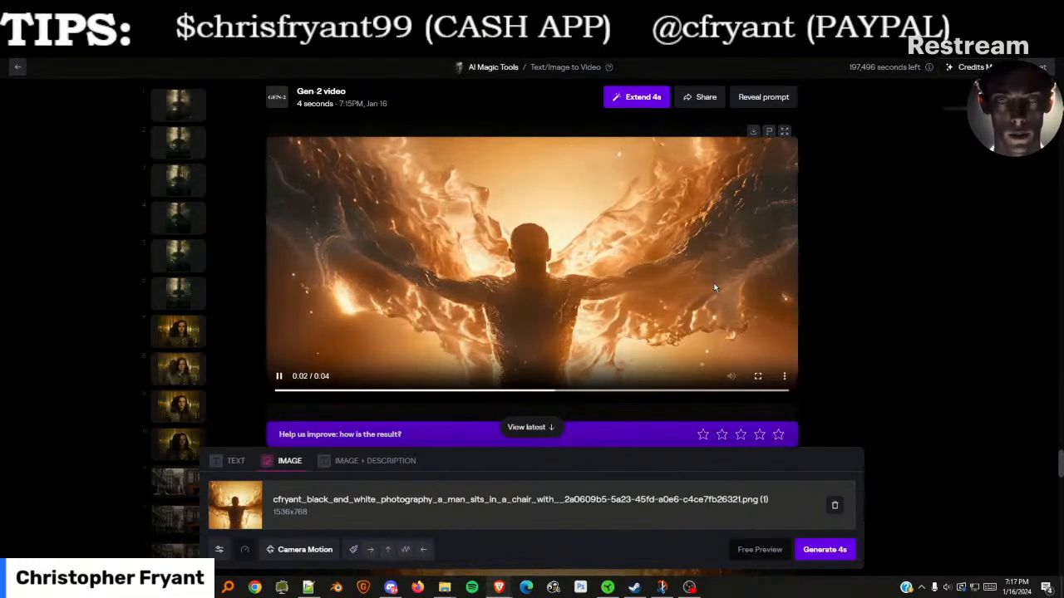
scroll(714, 280, "down", 8)
left_click(622, 219)
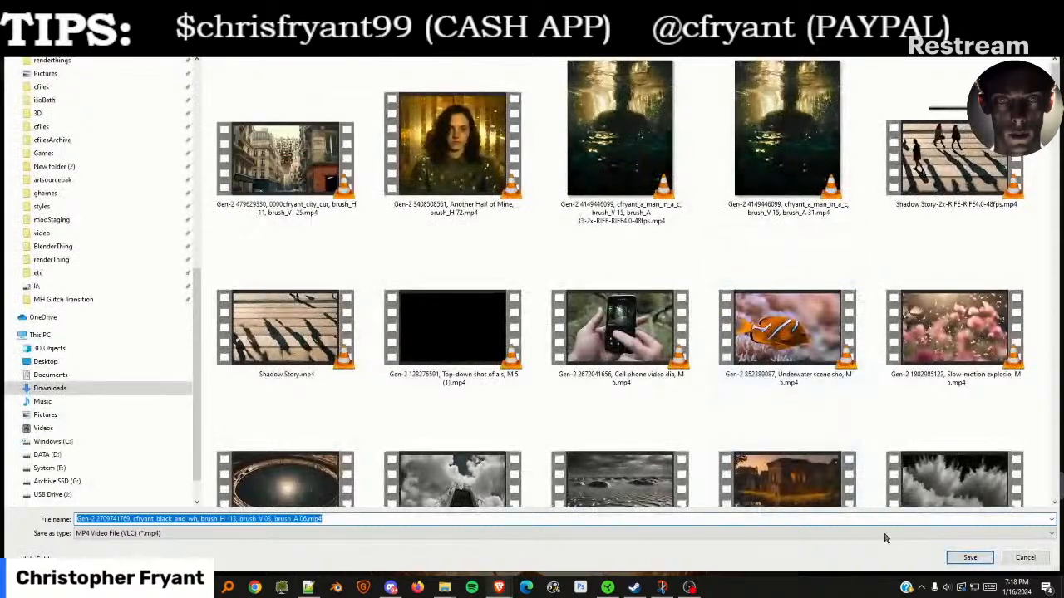
left_click(952, 561)
scroll(677, 230, "down", 2)
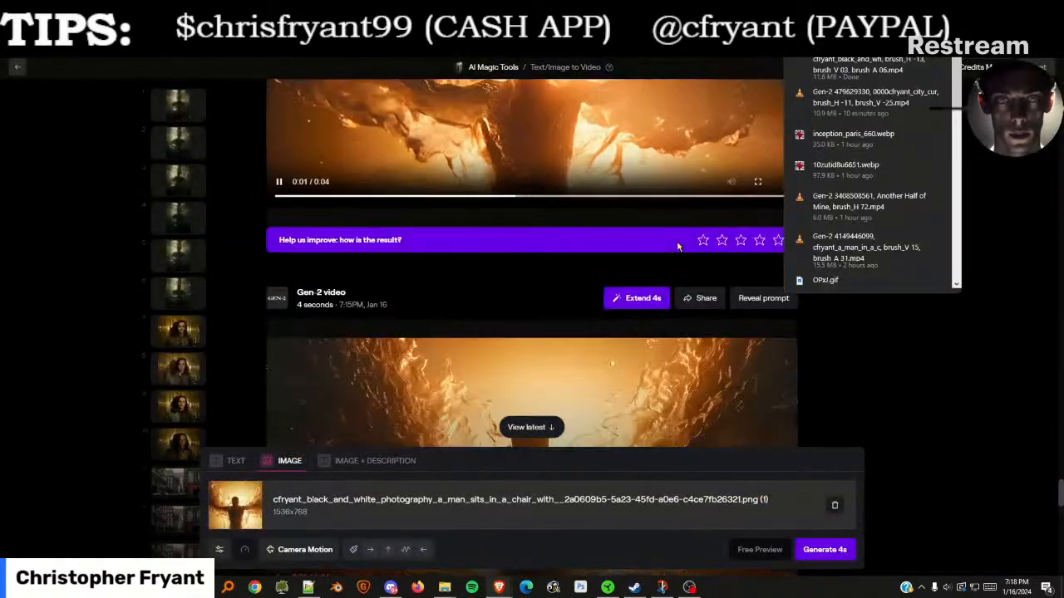
scroll(768, 320, "down", 2)
left_click(891, 344)
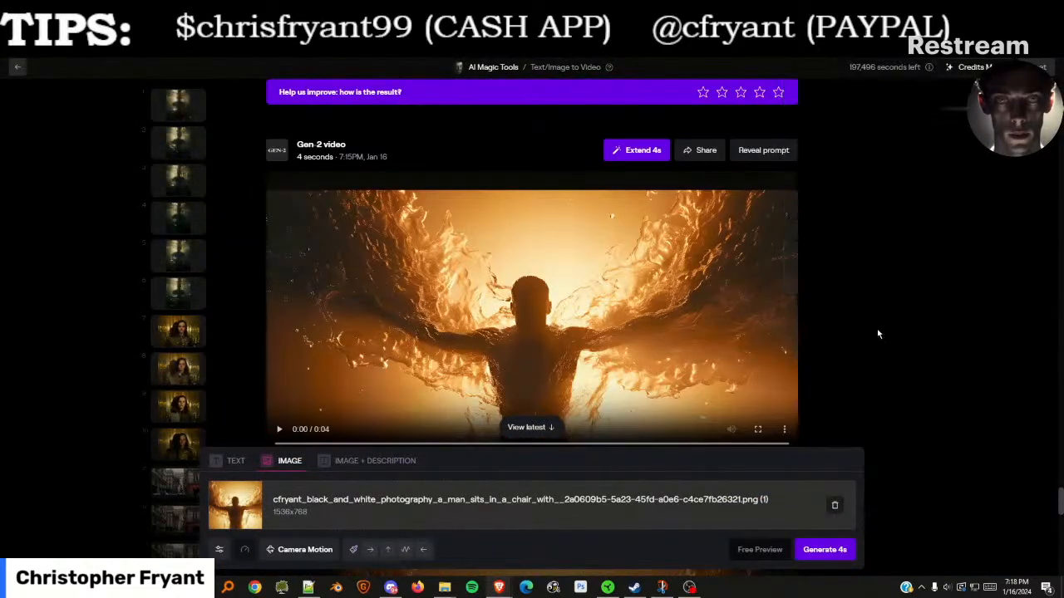
Play the remaining winged man generations and compare how the arms and liquid wings move in each
scroll(613, 238, "up", 3)
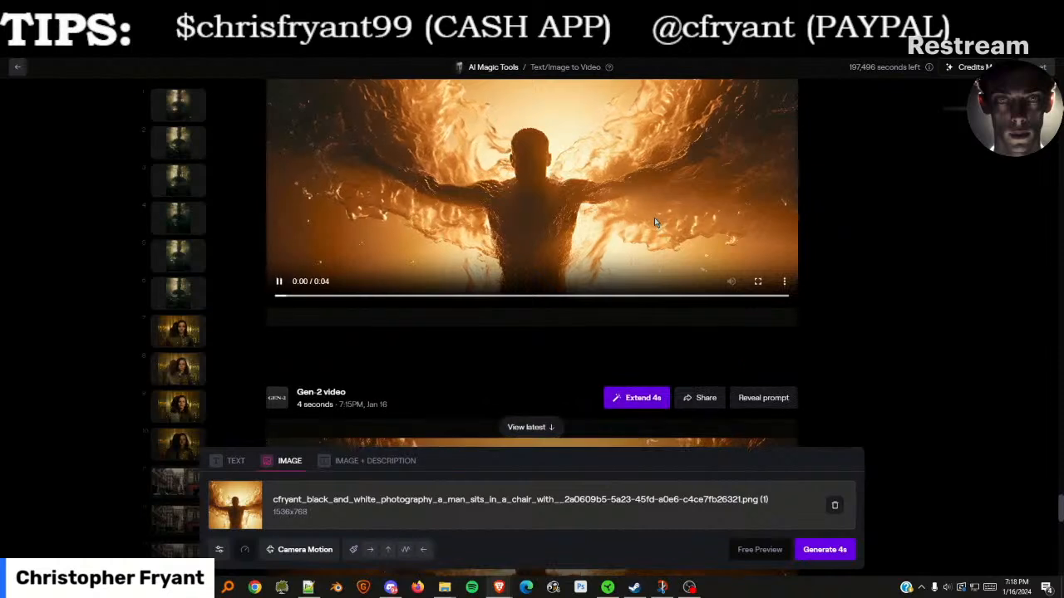
scroll(655, 220, "down", 4)
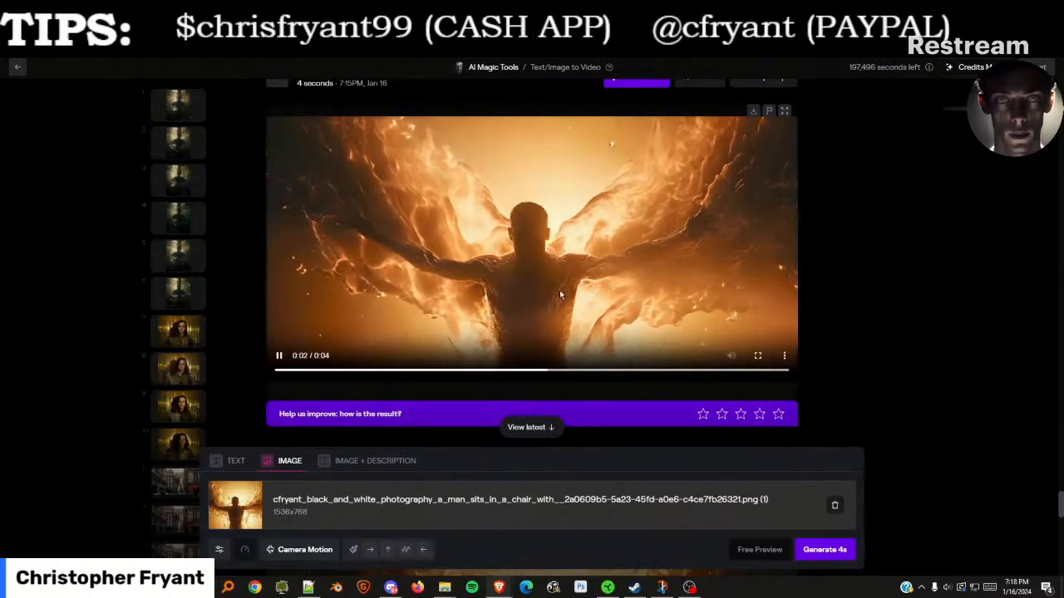
scroll(640, 272, "down", 5)
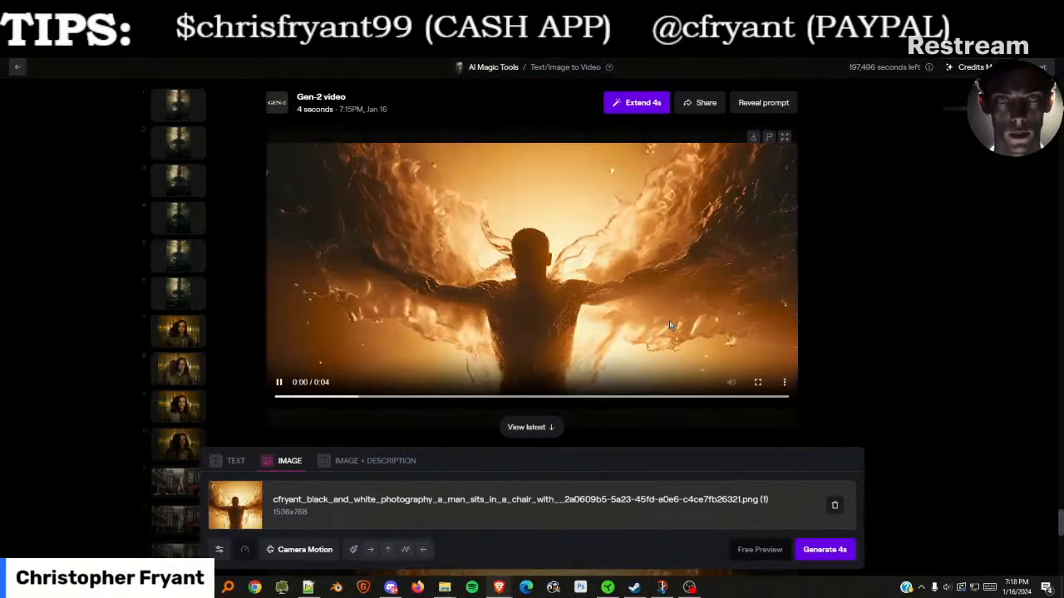
scroll(617, 271, "up", 2)
scroll(617, 271, "down", 3)
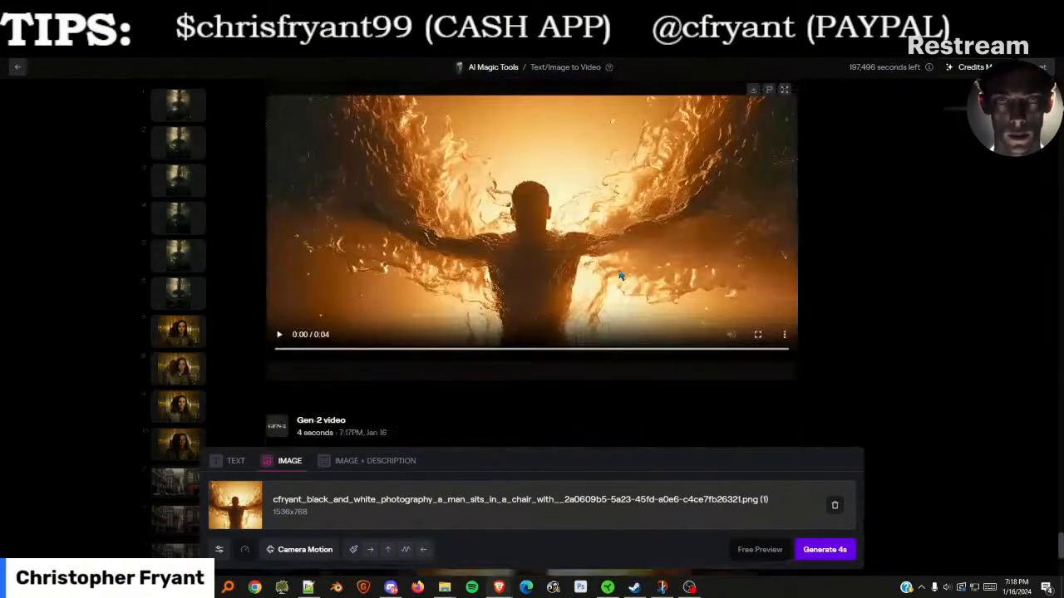
left_click(619, 261)
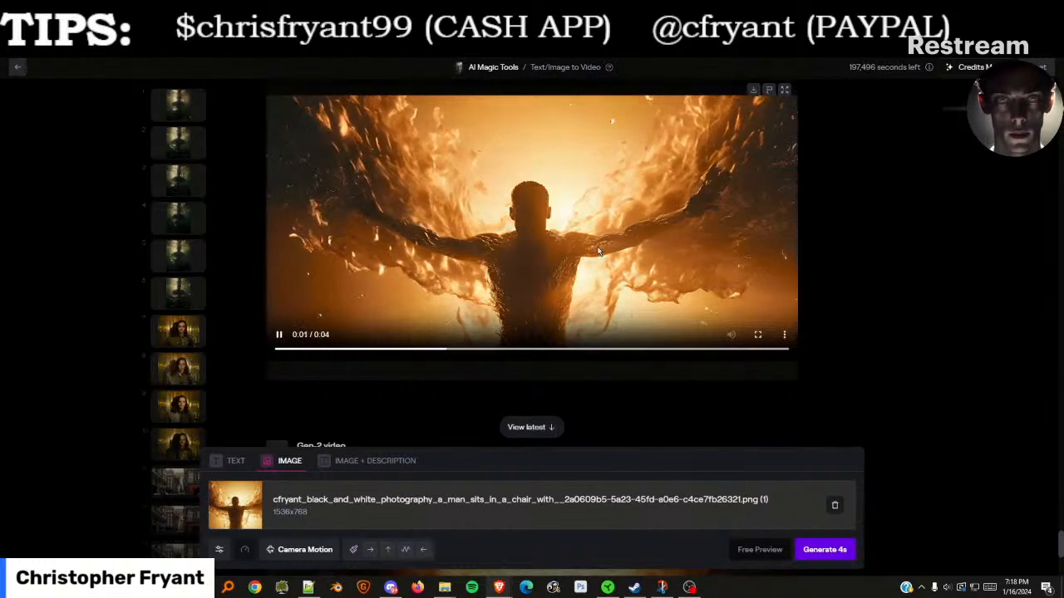